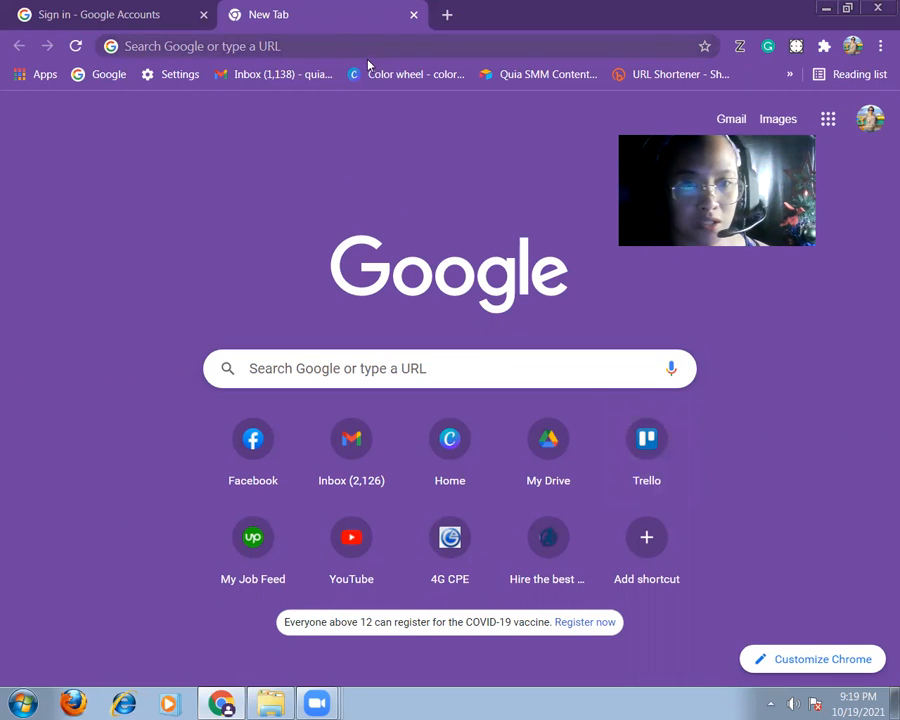
# - Open the Canva home page at canva.com
pyautogui.click(296, 48)
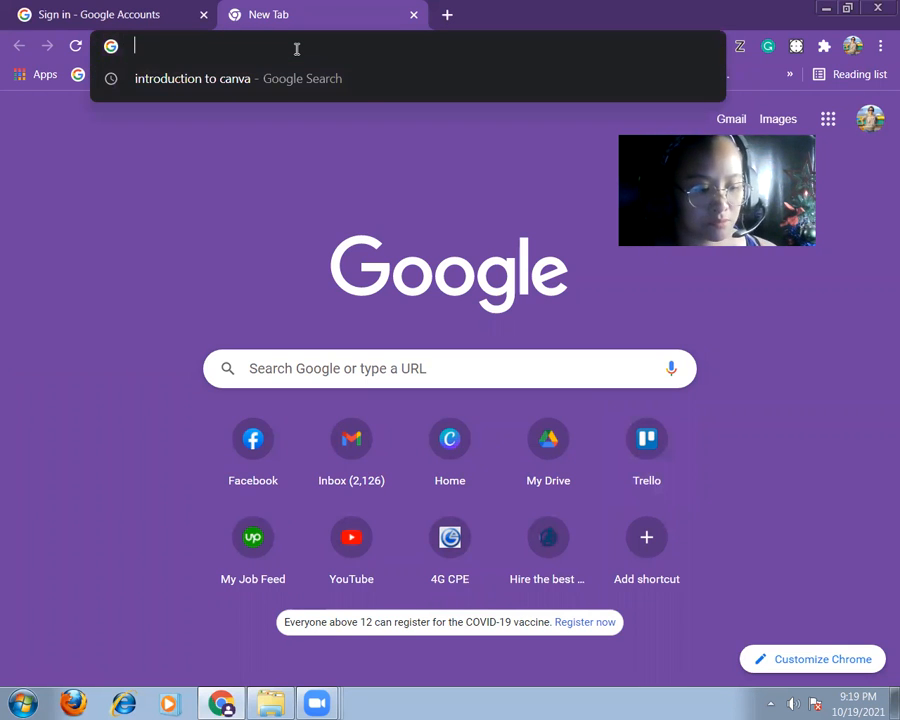
pyautogui.write('canva.com')
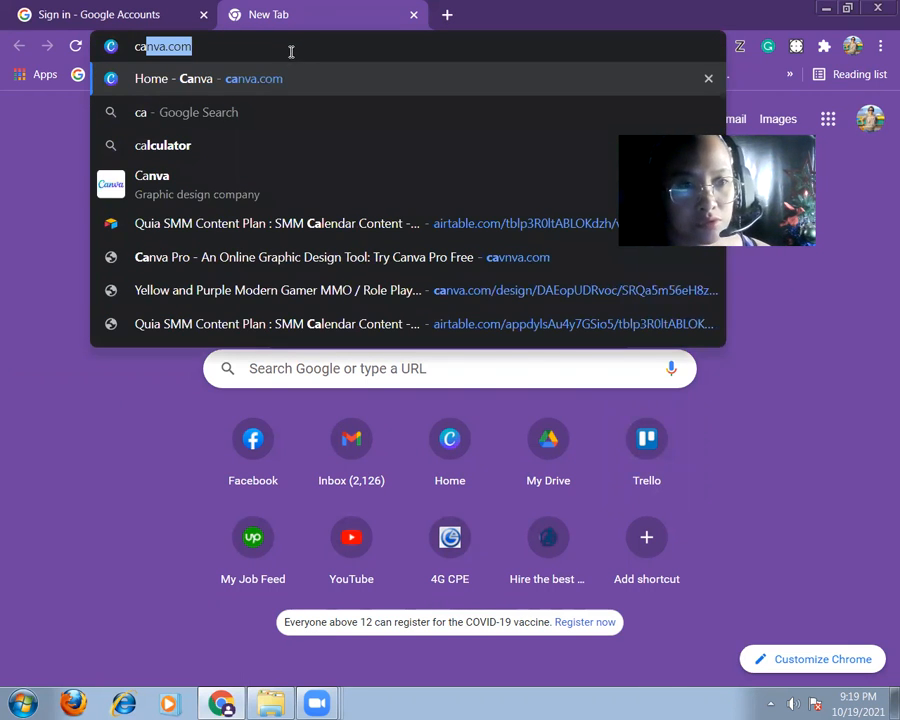
pyautogui.click(283, 79)
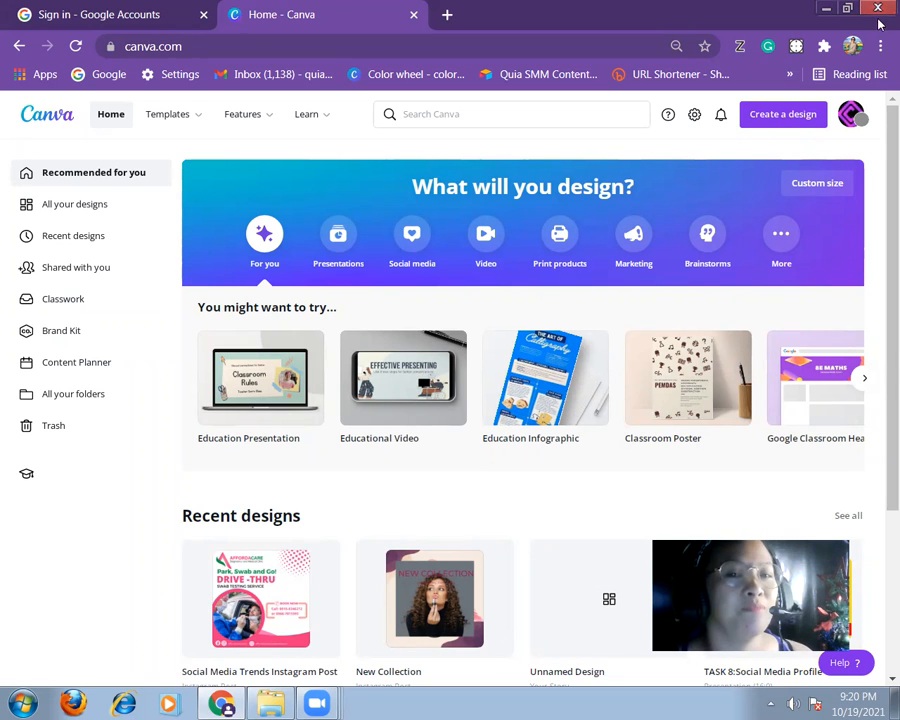
# - Browse the additional design types Canva offers, from Infographic and Photo Collage through to Website
pyautogui.moveTo(662, 341)
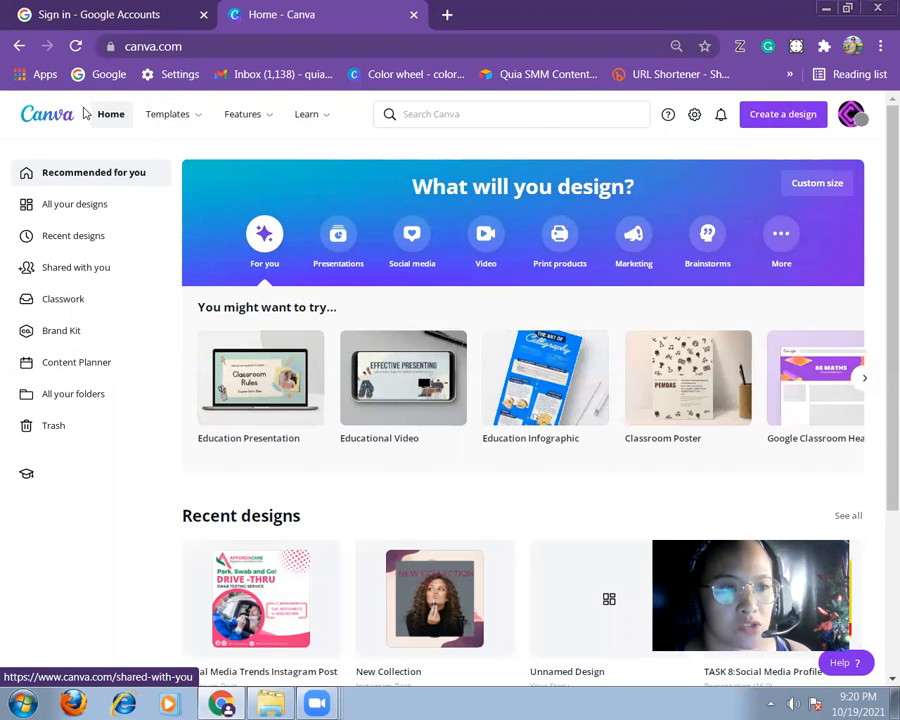
pyautogui.moveTo(166, 118)
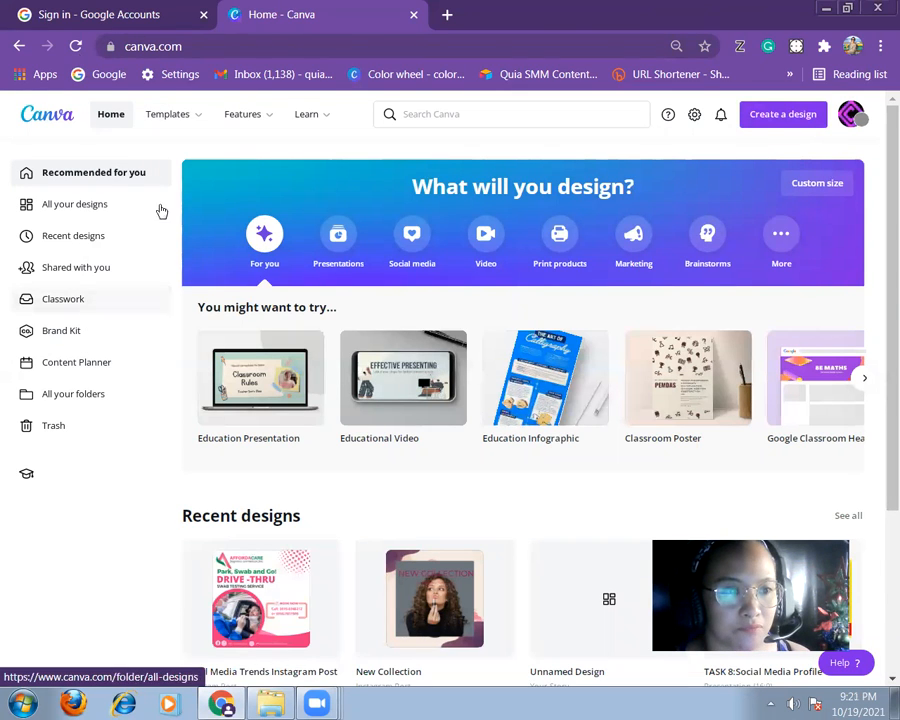
pyautogui.moveTo(187, 135)
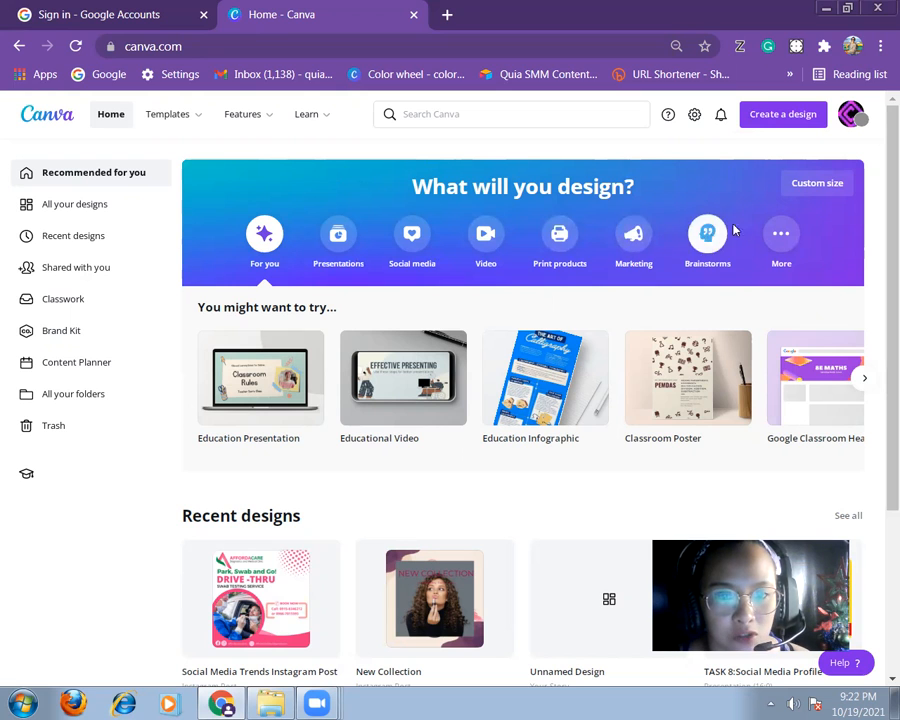
pyautogui.click(777, 234)
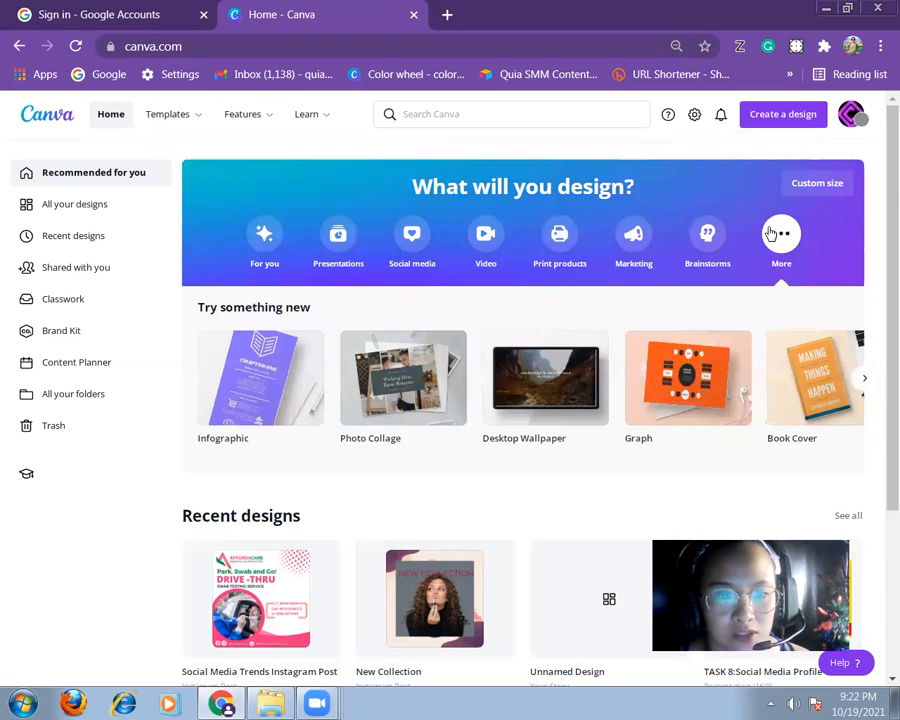
pyautogui.moveTo(308, 347)
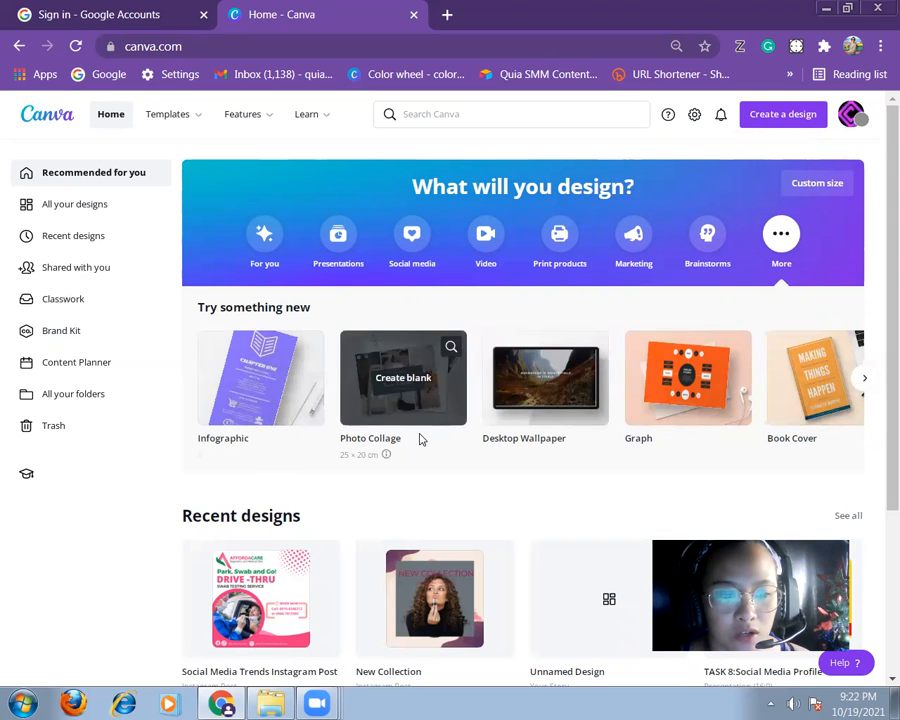
pyautogui.moveTo(405, 444)
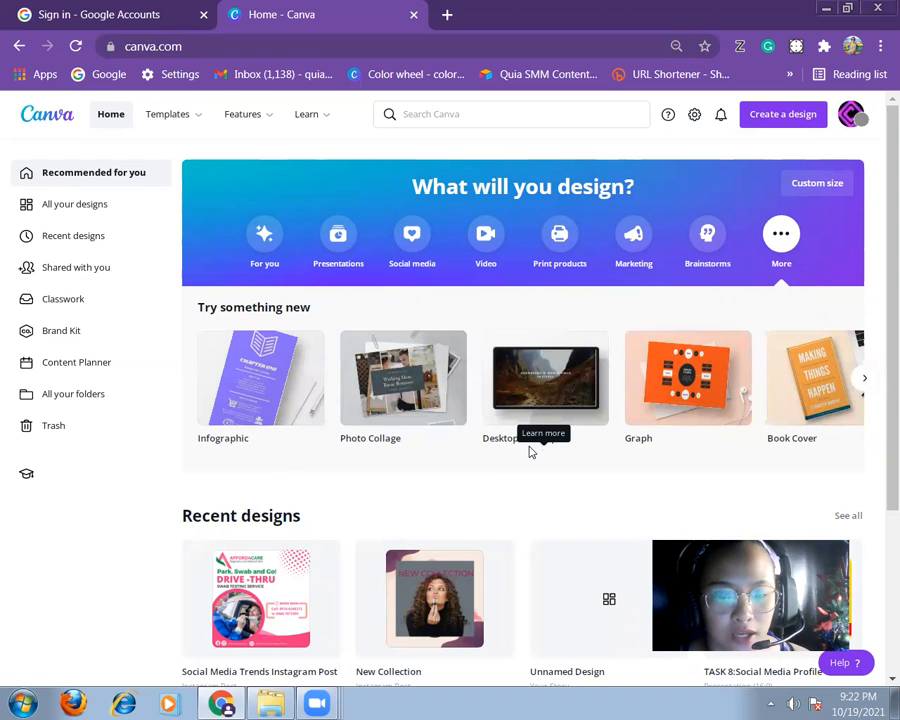
pyautogui.moveTo(531, 453)
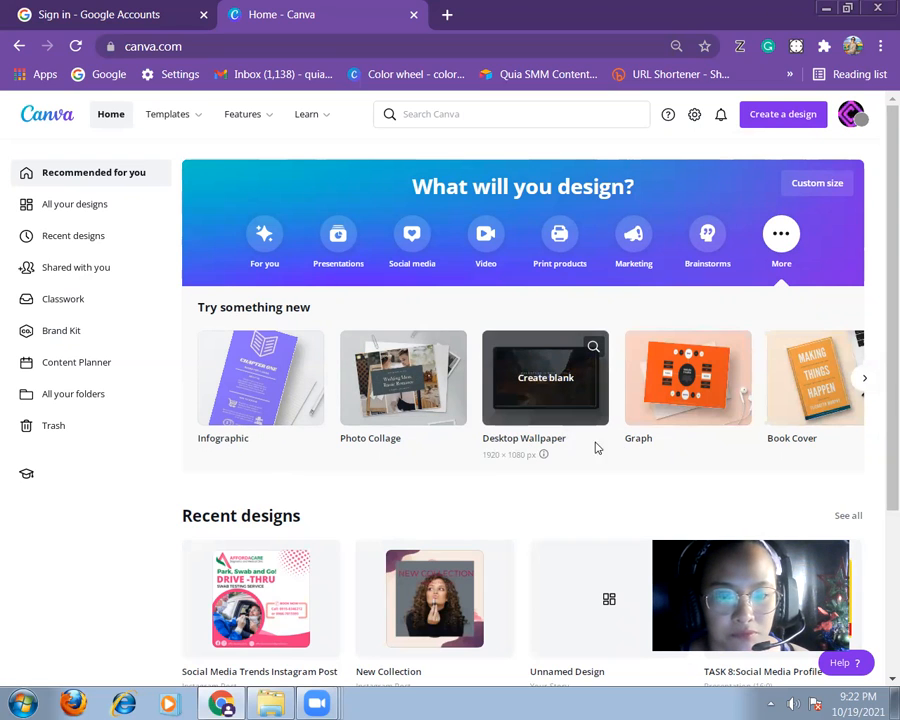
pyautogui.moveTo(788, 436)
pyautogui.click(866, 378)
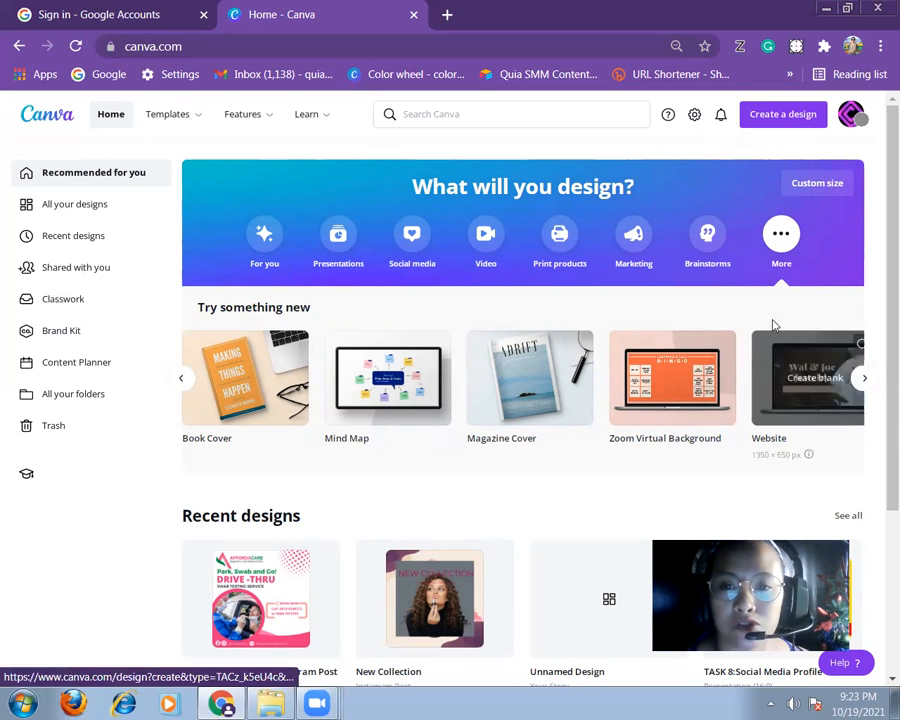
# - Examine the custom size settings for a new design, including the measurement units, without creating one
pyautogui.click(817, 187)
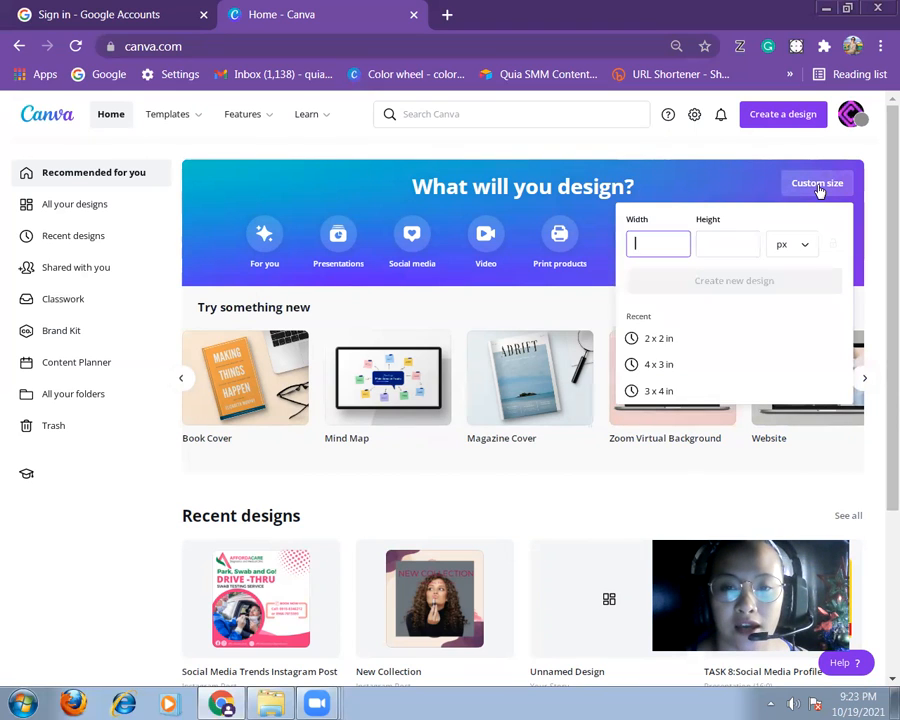
pyautogui.click(804, 249)
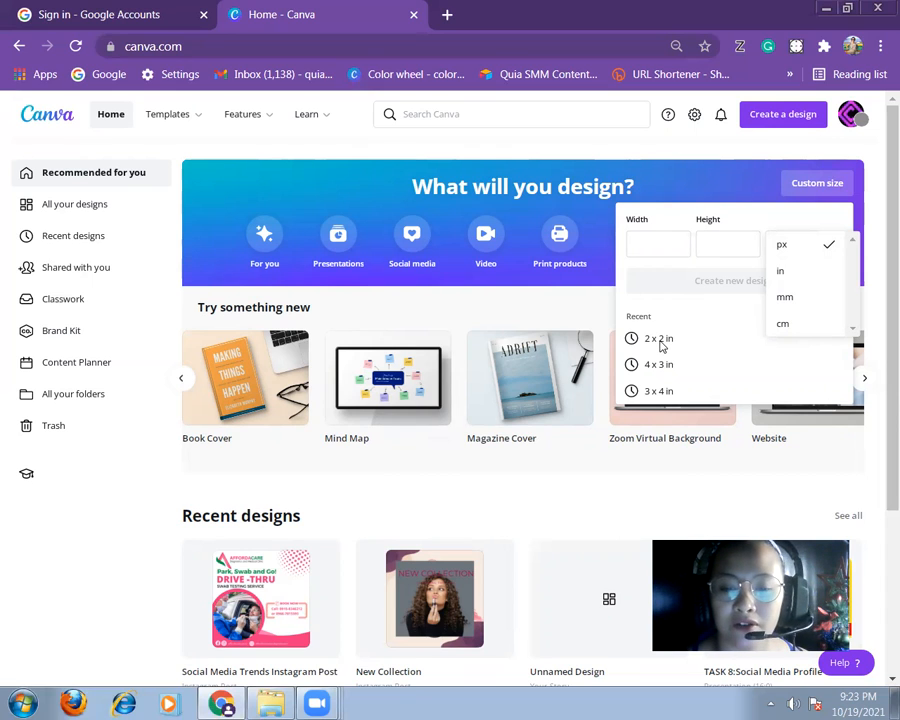
pyautogui.click(726, 174)
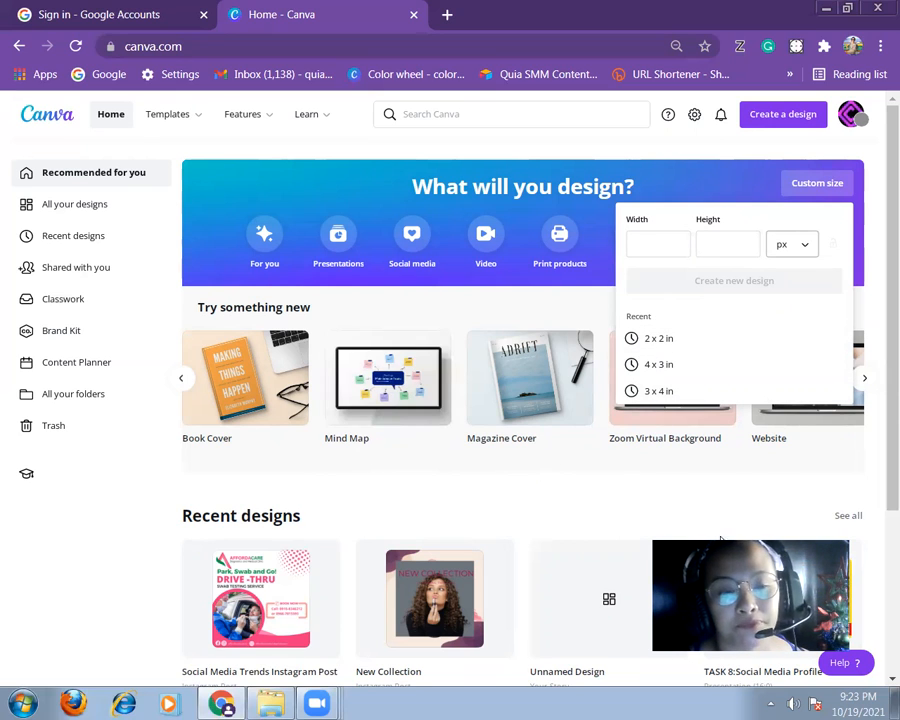
pyautogui.click(722, 176)
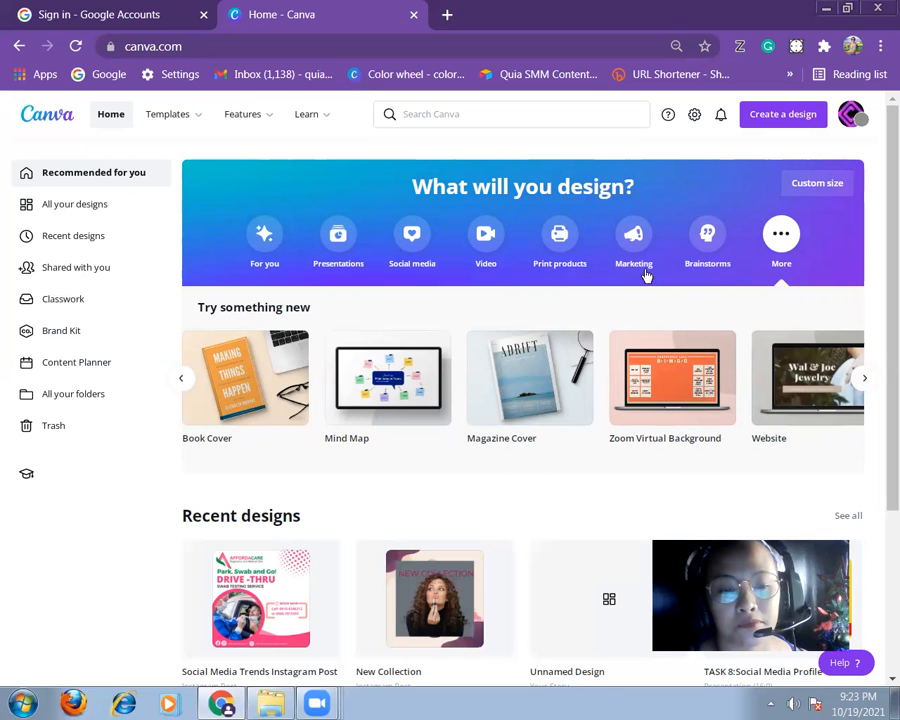
# - Create a blank Instagram Post design from the social media design types
pyautogui.scroll(-2, 627, 295)
pyautogui.scroll(2, 627, 295)
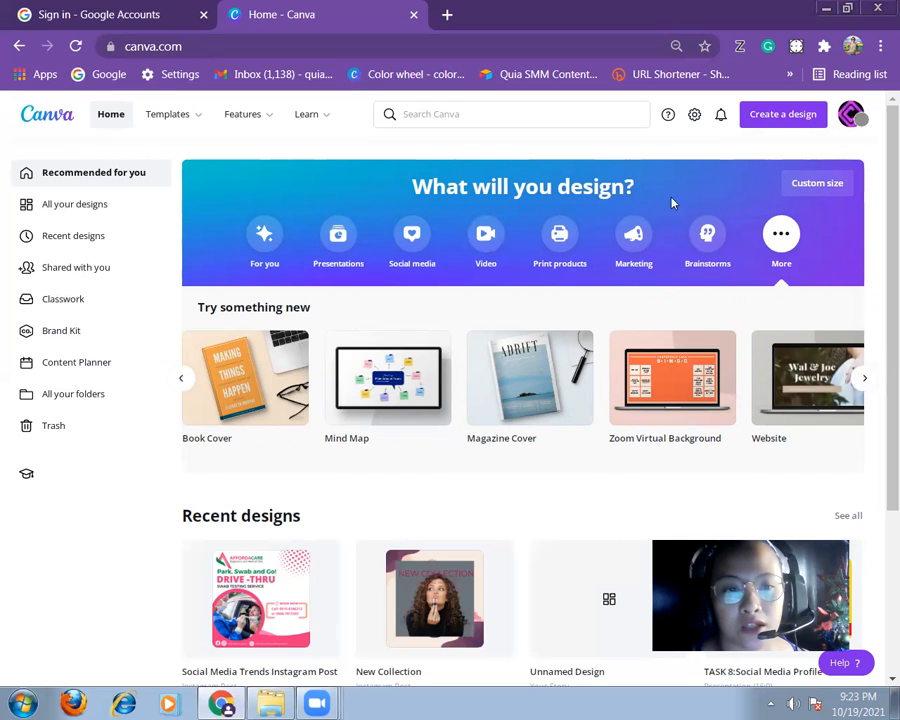
pyautogui.click(411, 235)
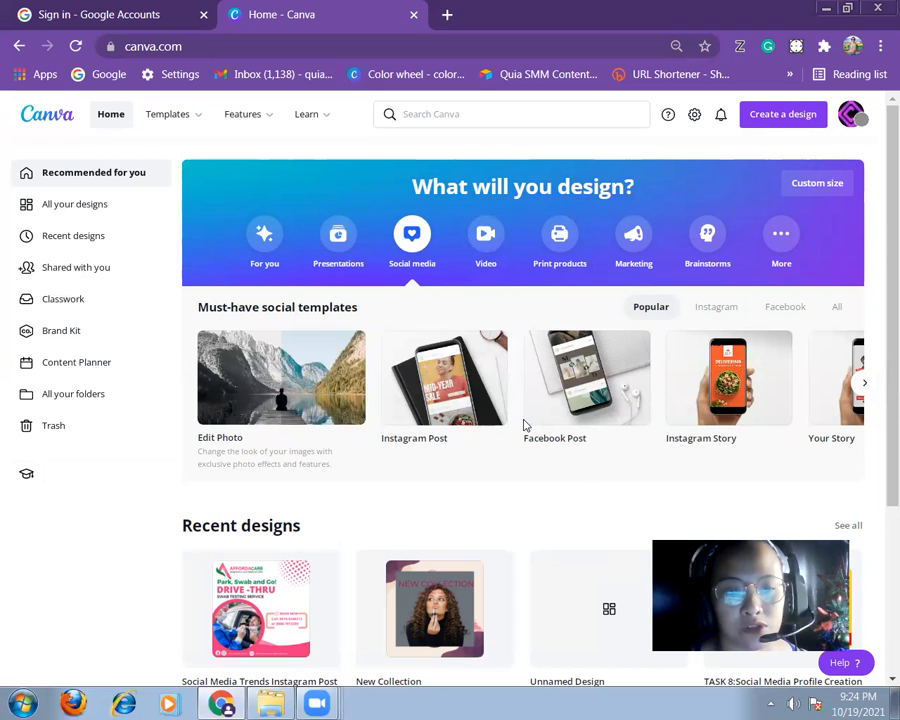
pyautogui.click(425, 338)
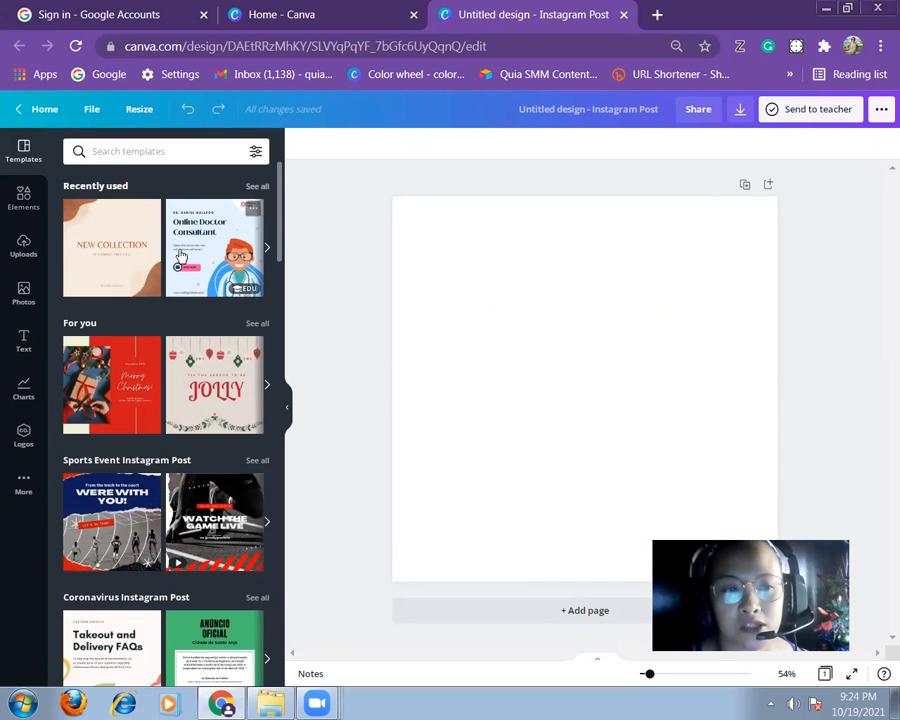
# - Look through the Instagram post templates across the themed categories, such as food, wedding, travel and holidays
pyautogui.scroll(-7, 178, 310)
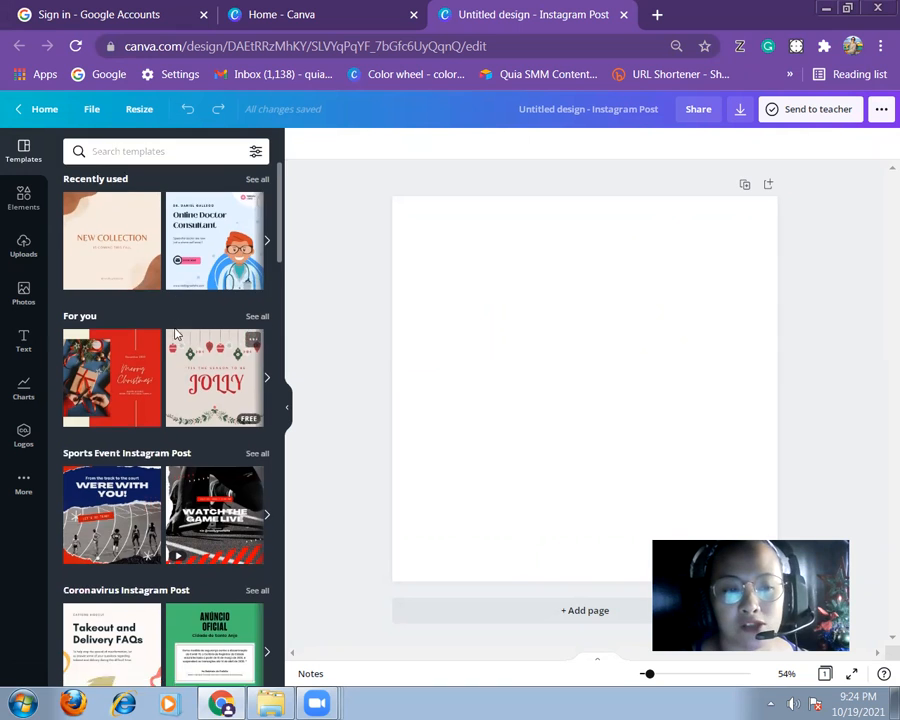
pyautogui.scroll(-5, 175, 333)
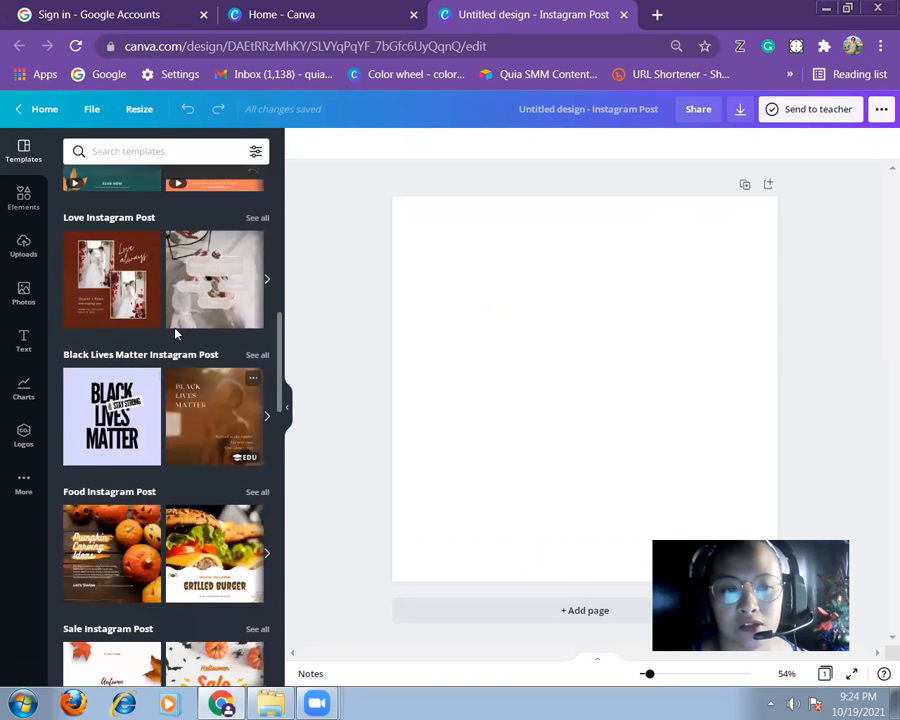
pyautogui.scroll(-5, 175, 333)
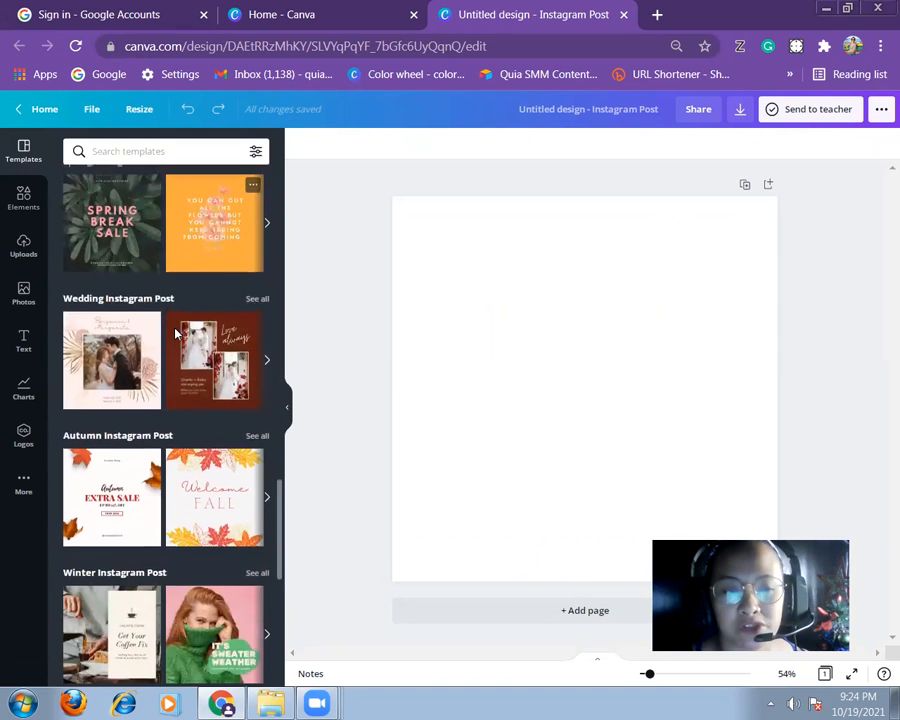
pyautogui.scroll(2, 174, 333)
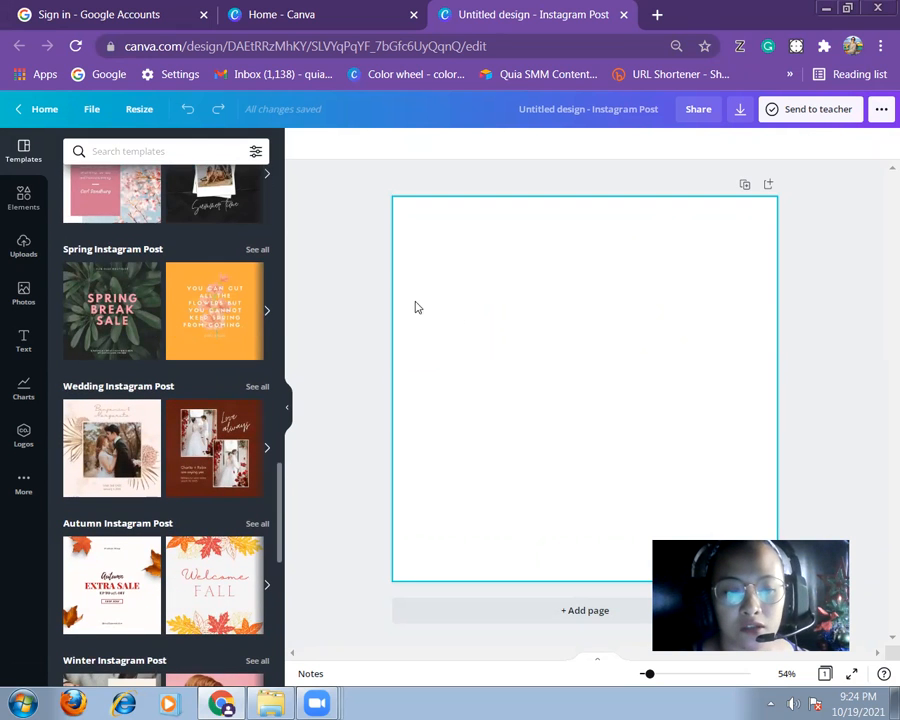
pyautogui.scroll(-4, 157, 276)
pyautogui.scroll(-3, 157, 279)
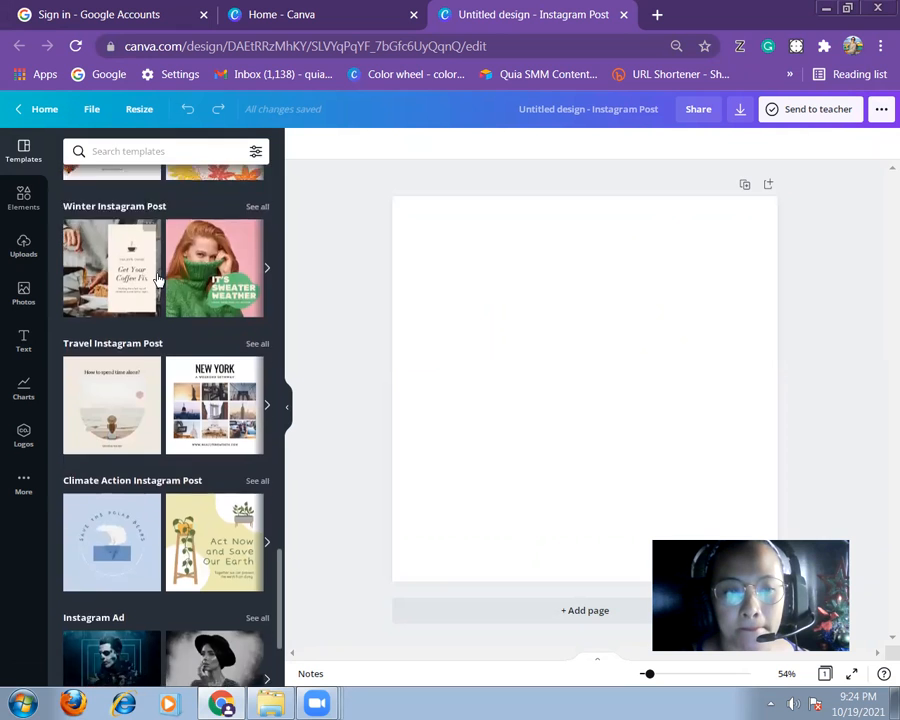
pyautogui.scroll(-5, 157, 279)
pyautogui.scroll(3, 157, 279)
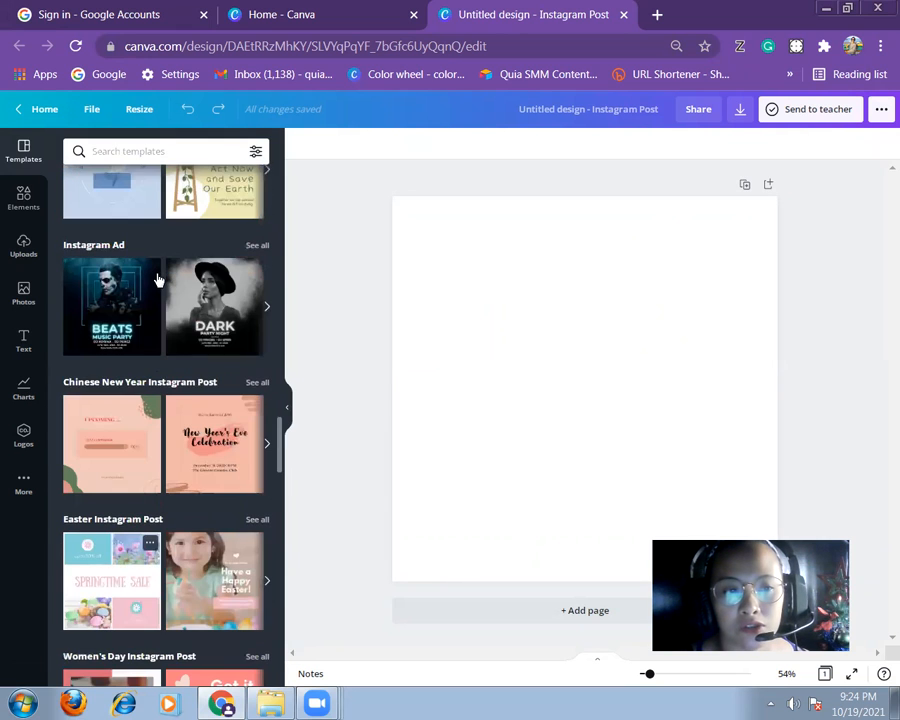
pyautogui.scroll(-2, 157, 279)
pyautogui.scroll(2, 156, 278)
pyautogui.scroll(-3, 157, 287)
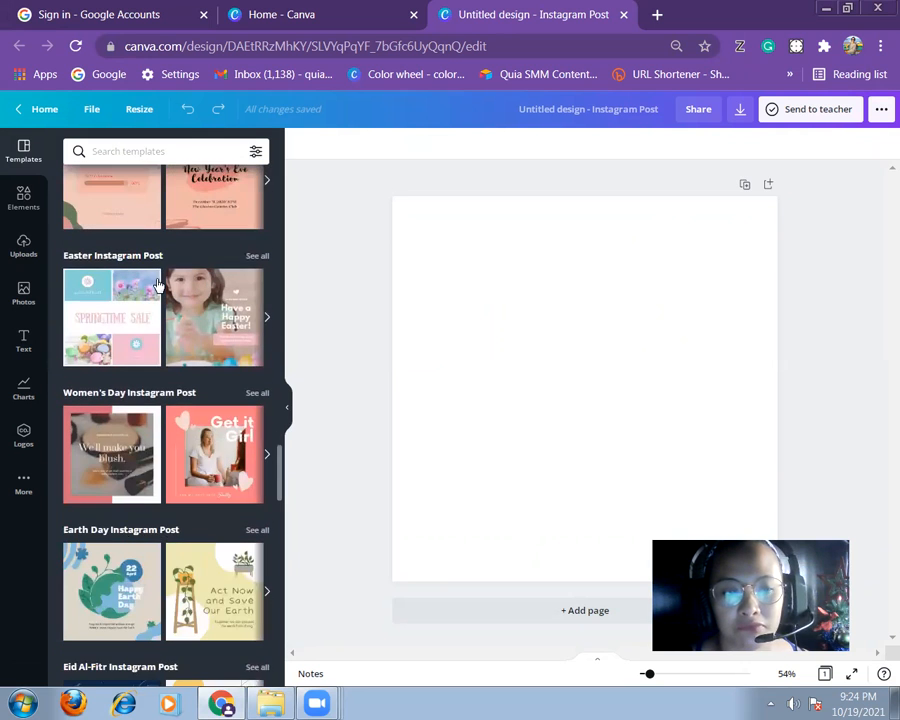
pyautogui.scroll(-5, 157, 285)
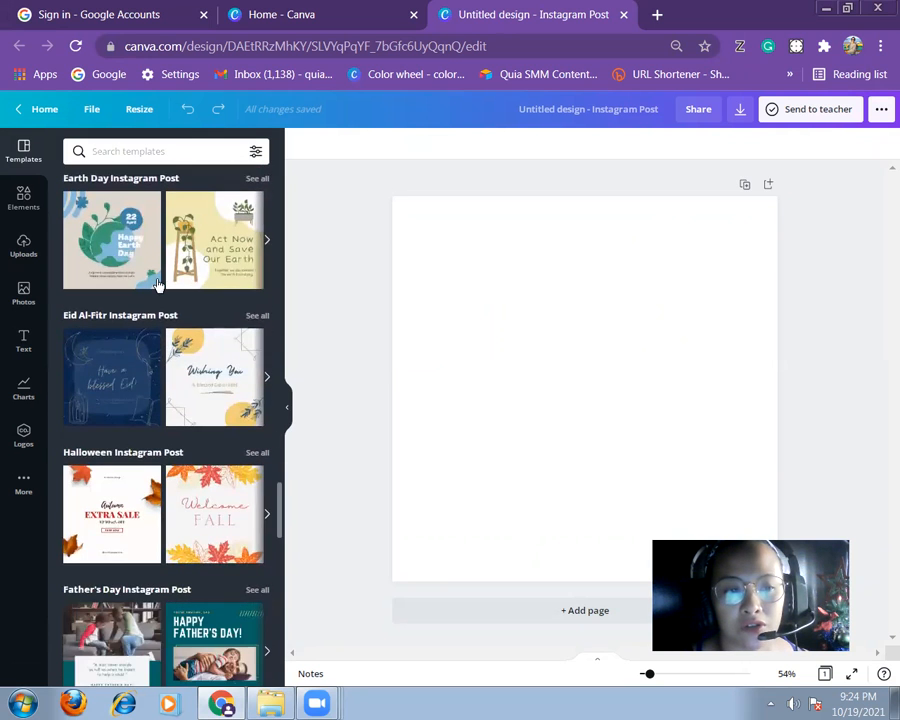
pyautogui.scroll(-6, 157, 285)
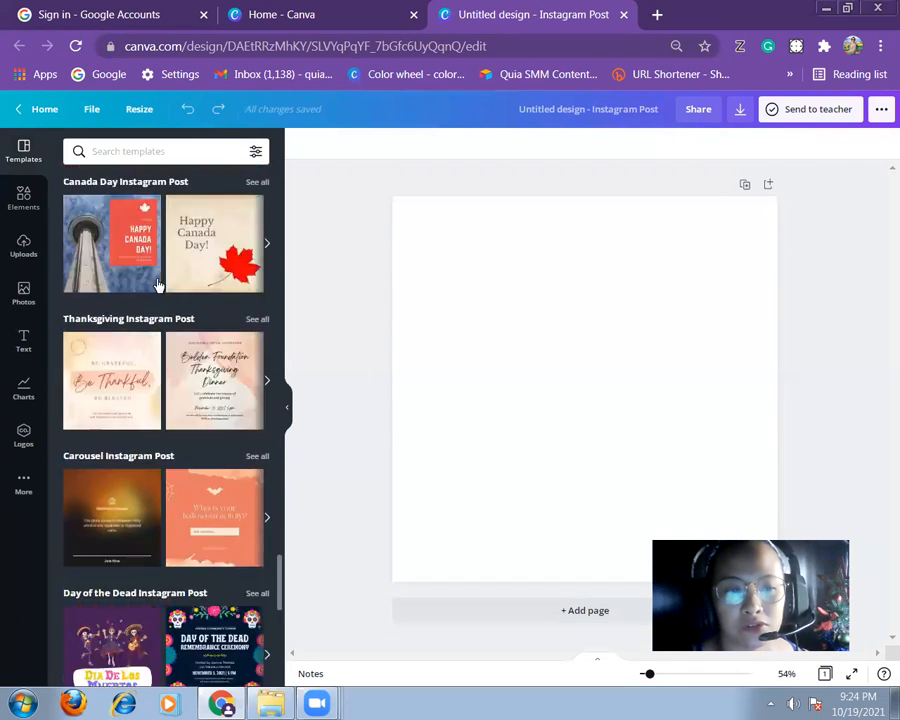
pyautogui.scroll(10, 157, 285)
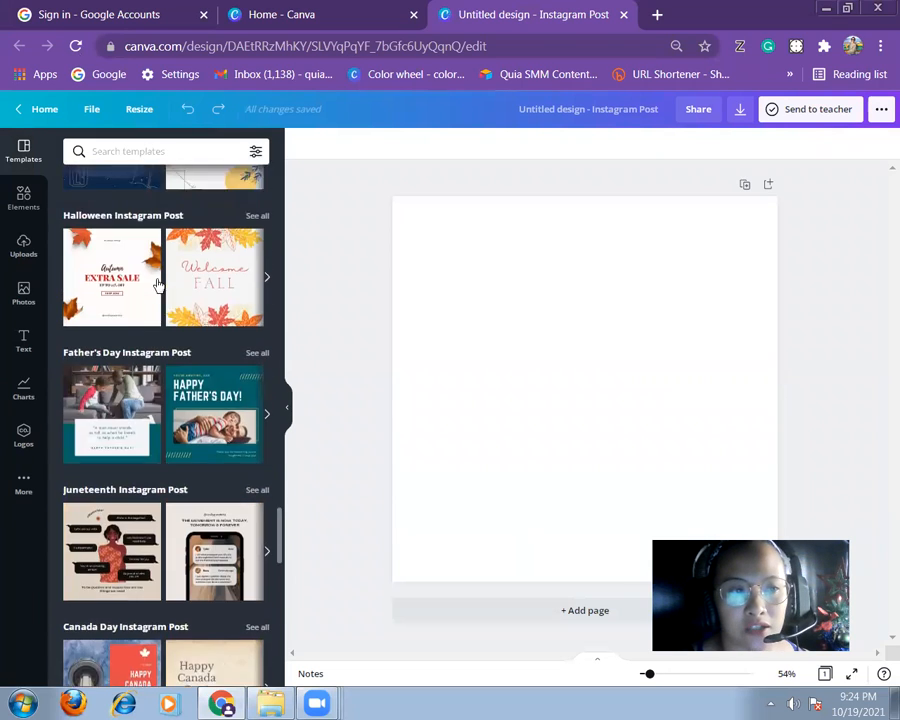
pyautogui.scroll(5, 157, 285)
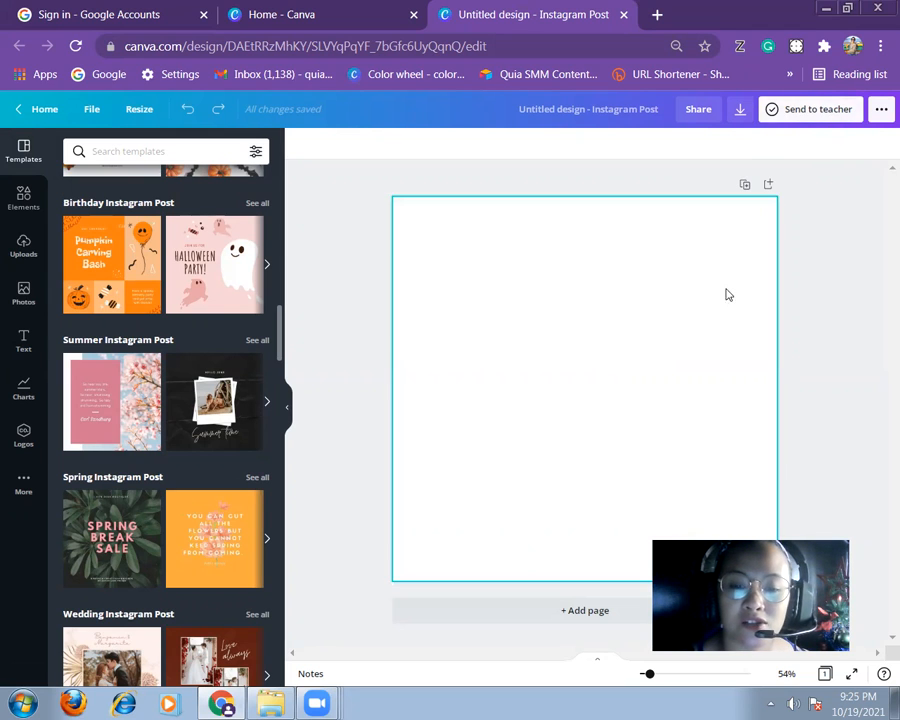
# - Review the publishing and sharing options available for the blank Instagram post, leaving them unused
pyautogui.click(879, 119)
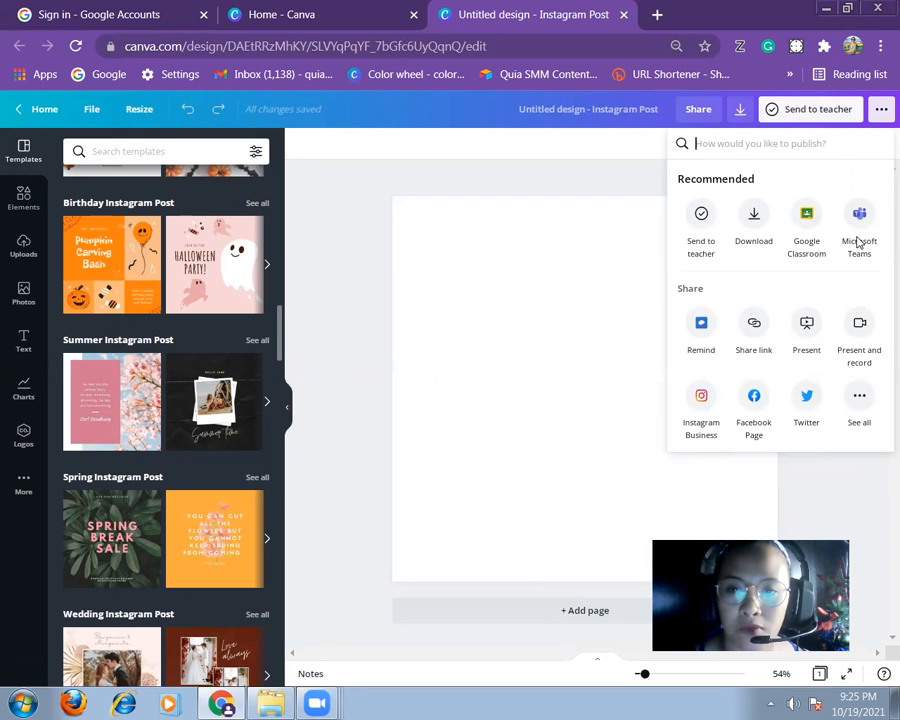
pyautogui.click(577, 155)
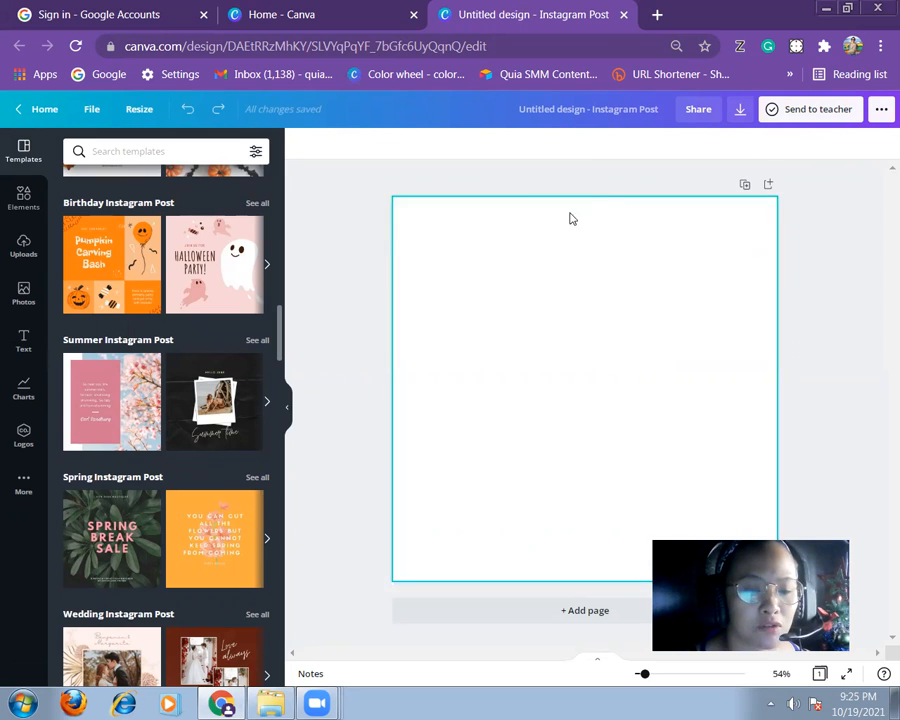
pyautogui.click(881, 112)
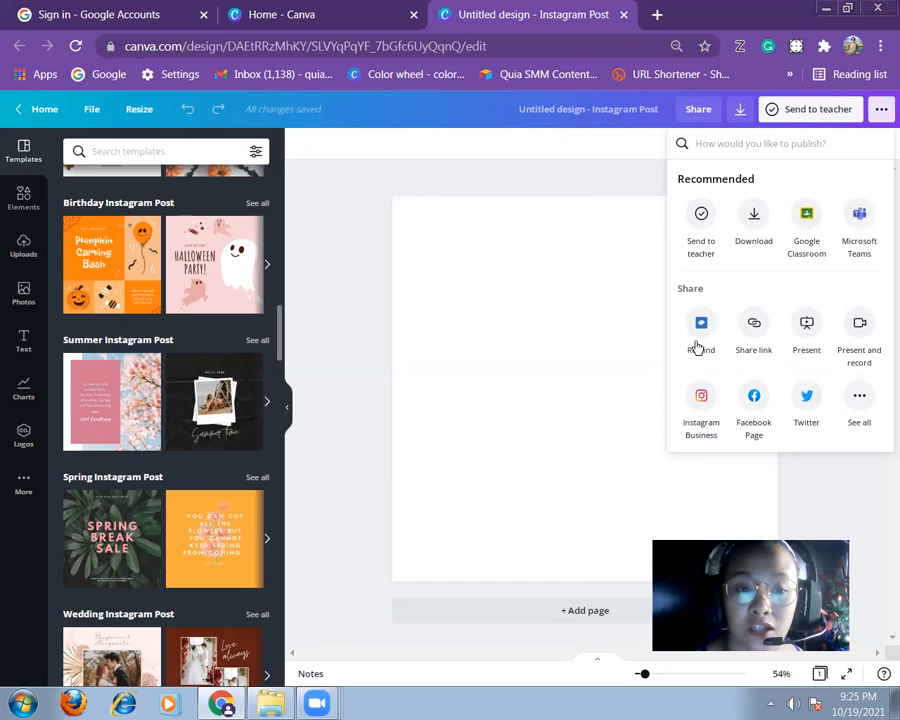
pyautogui.click(630, 347)
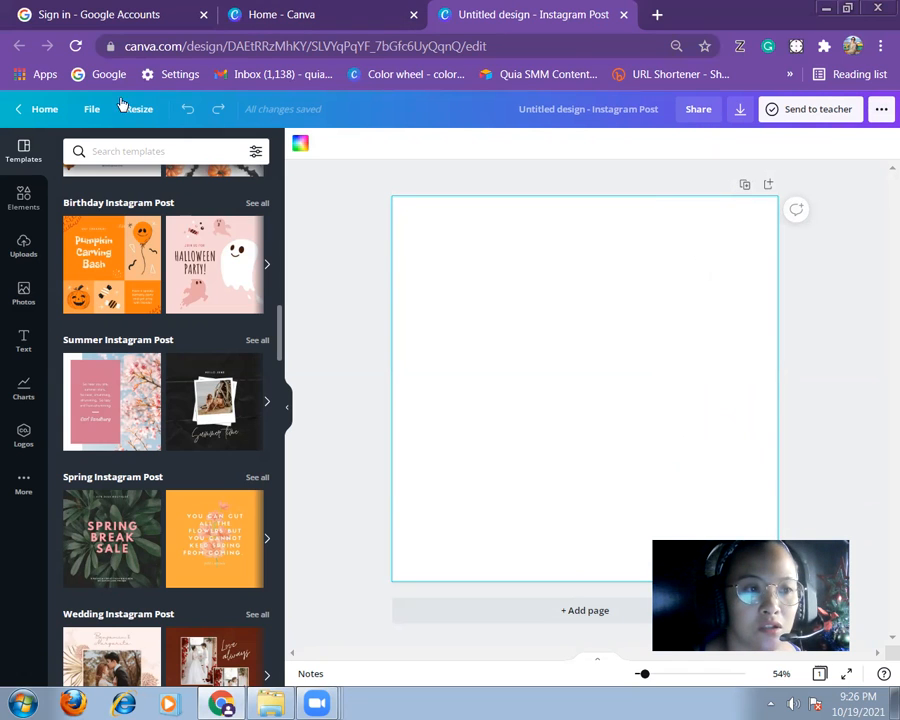
# - Rename the untitled Instagram post design as Sample Design
pyautogui.click(92, 111)
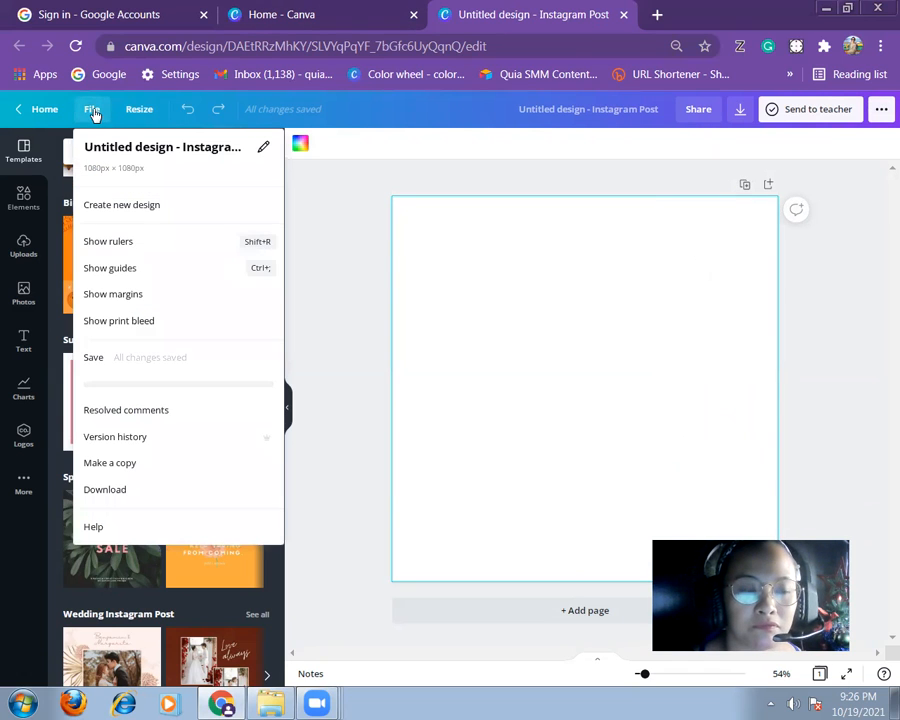
pyautogui.click(138, 147)
pyautogui.press('BackSpace')
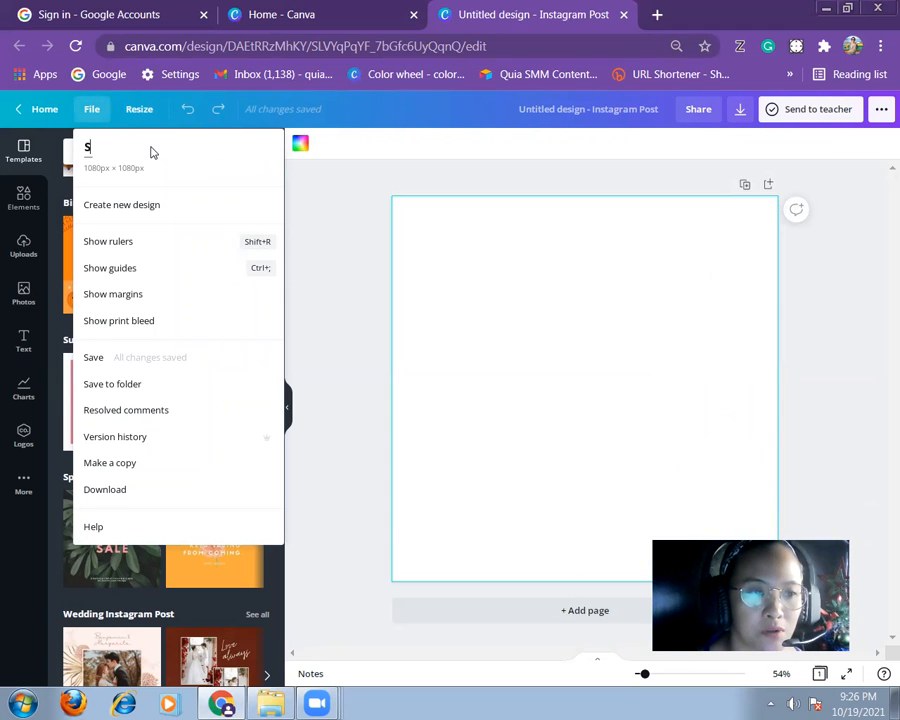
pyautogui.write('Sample Design')
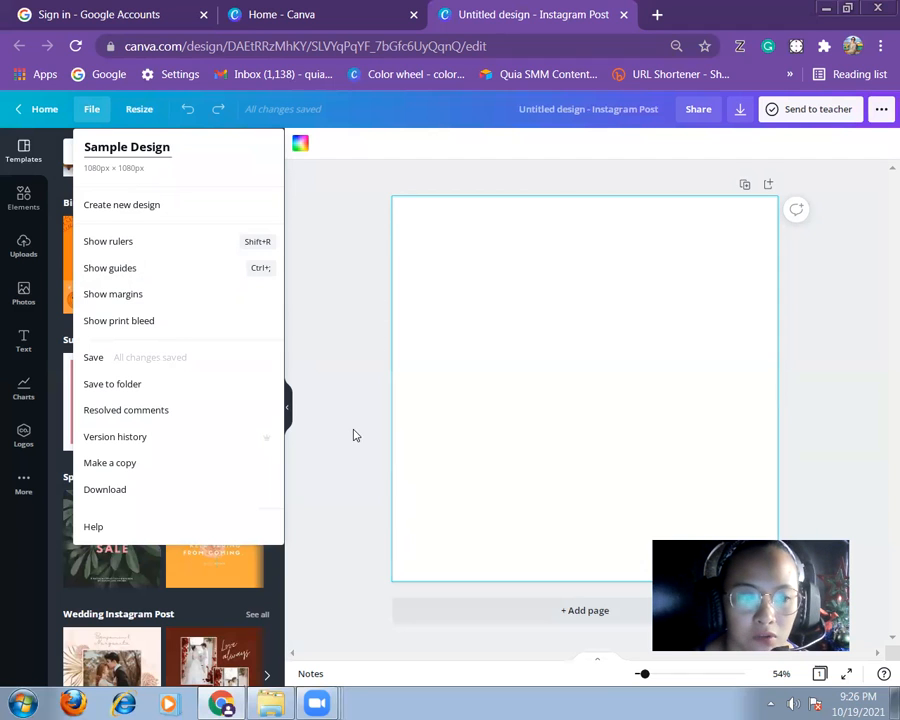
# - Show the print bleed around the blank page and hide it again
pyautogui.click(173, 326)
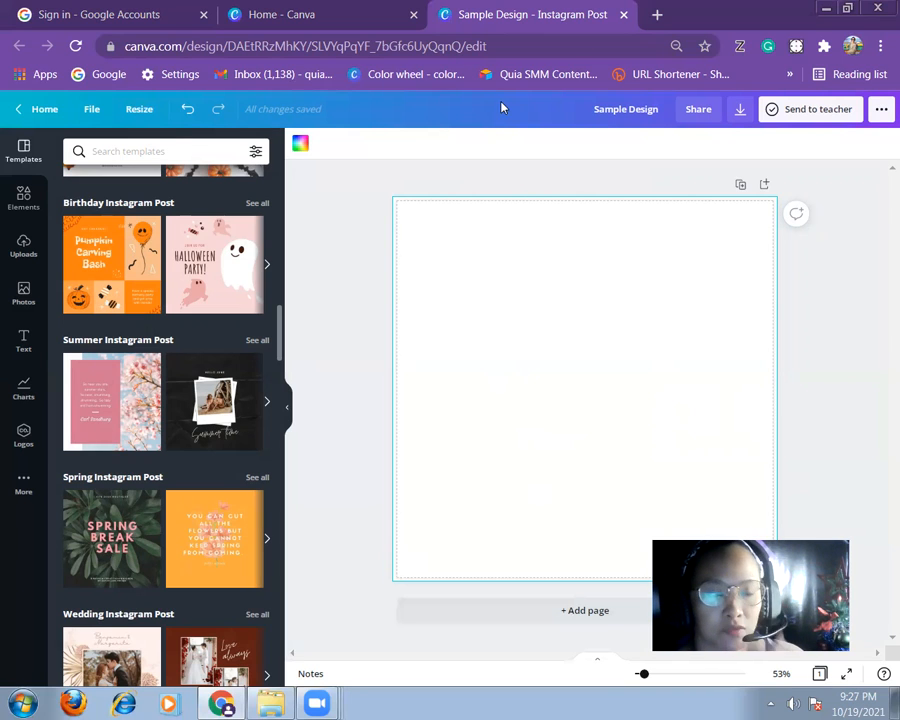
pyautogui.click(92, 109)
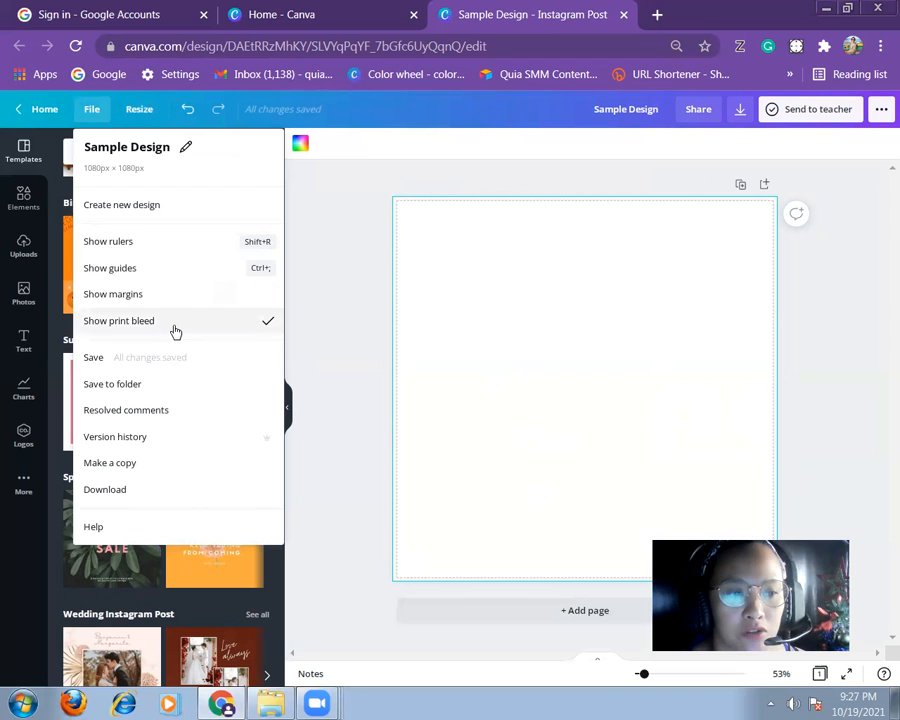
pyautogui.click(267, 326)
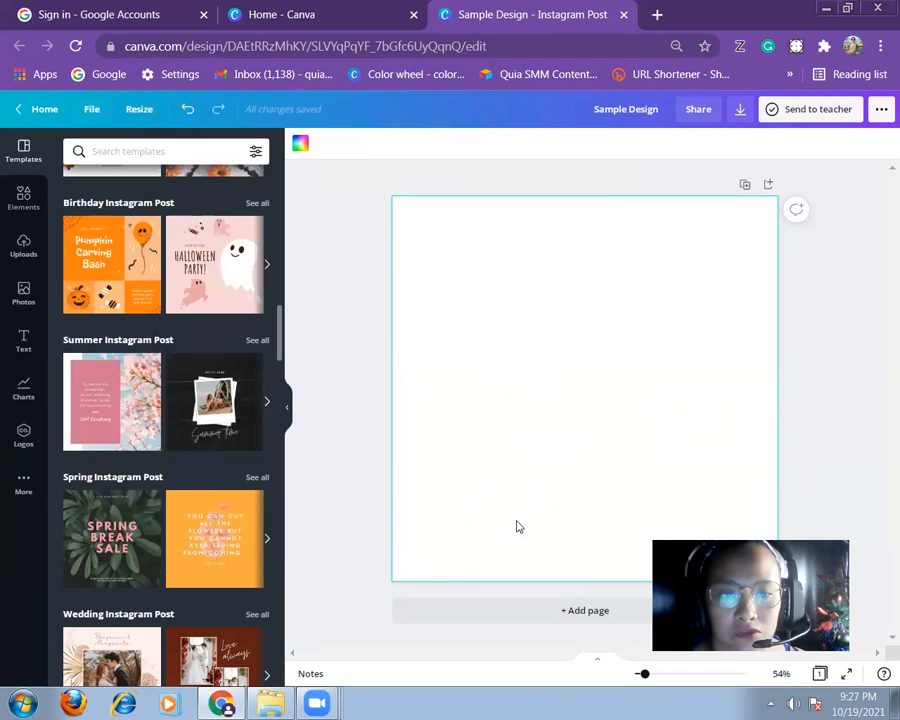
# - Show the rulers along the page edges and hide them again
pyautogui.click(91, 109)
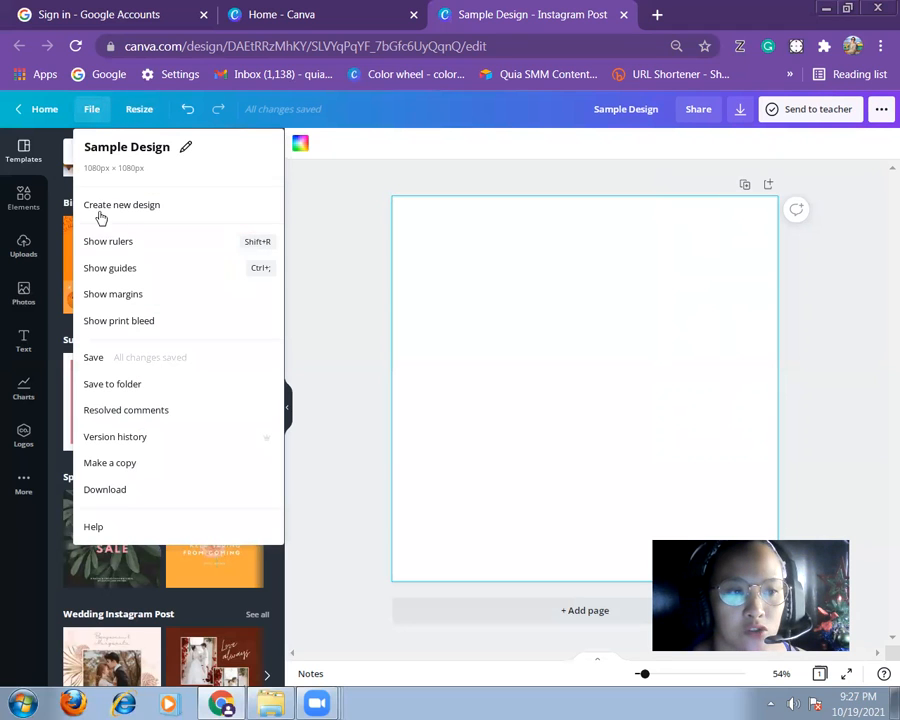
pyautogui.click(108, 243)
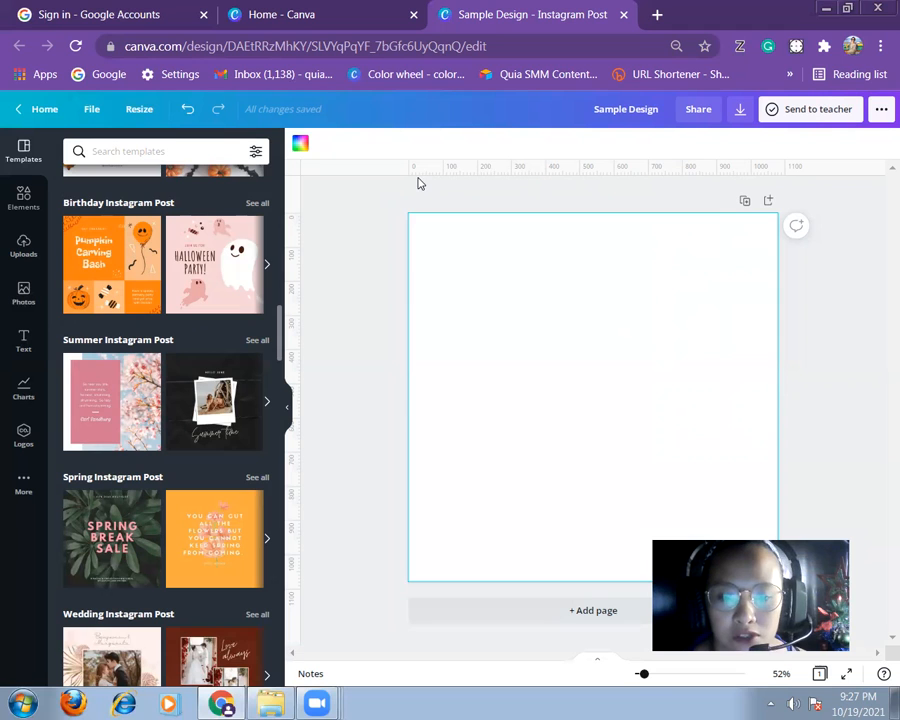
pyautogui.click(91, 109)
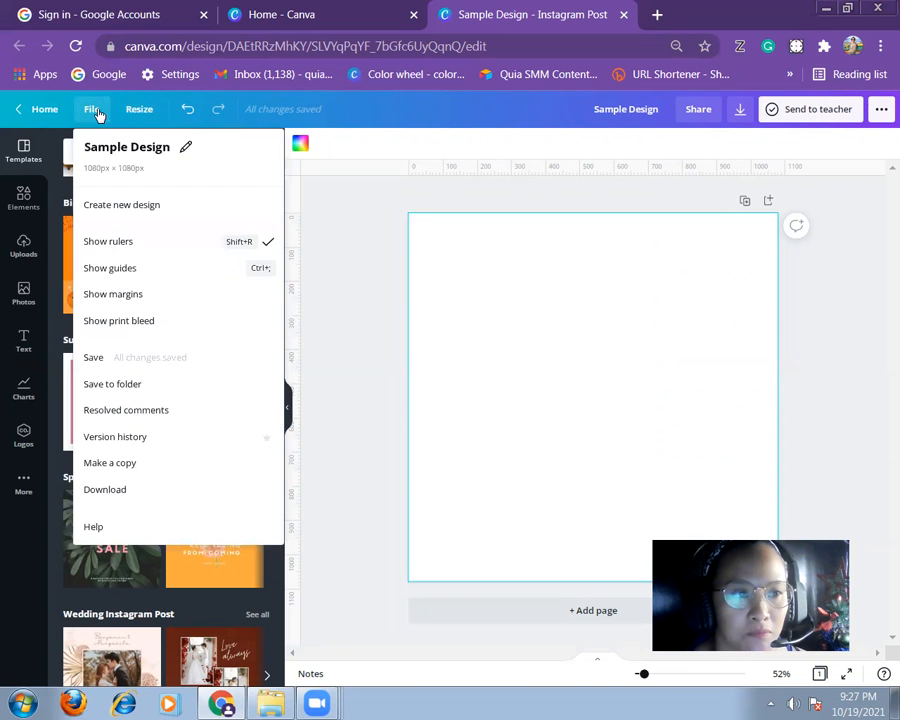
pyautogui.click(268, 246)
# - Try out the guides display option on the blank page
pyautogui.click(92, 110)
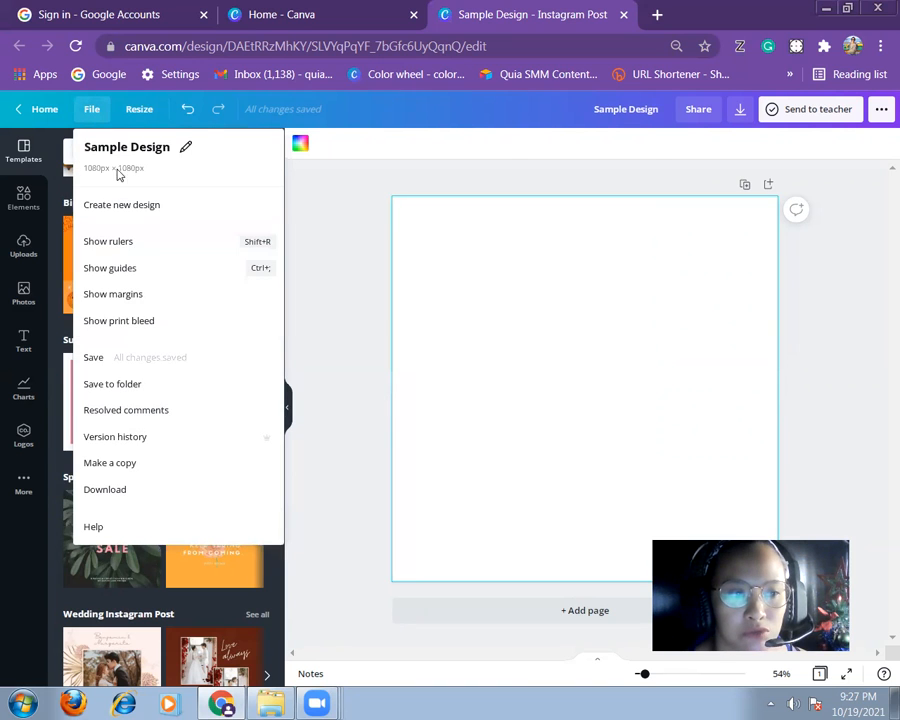
pyautogui.click(136, 276)
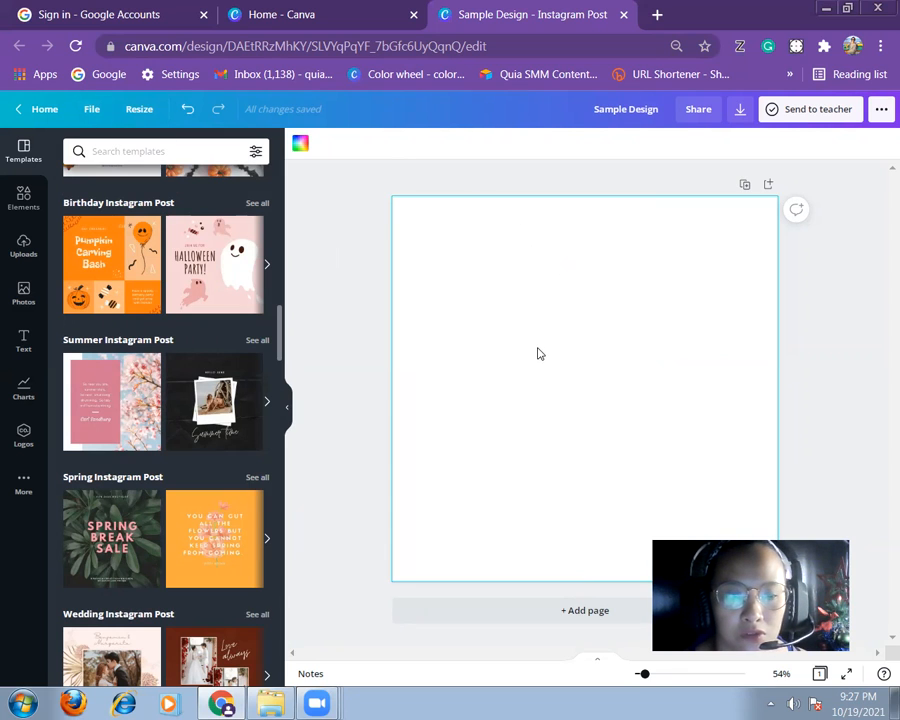
pyautogui.click(91, 109)
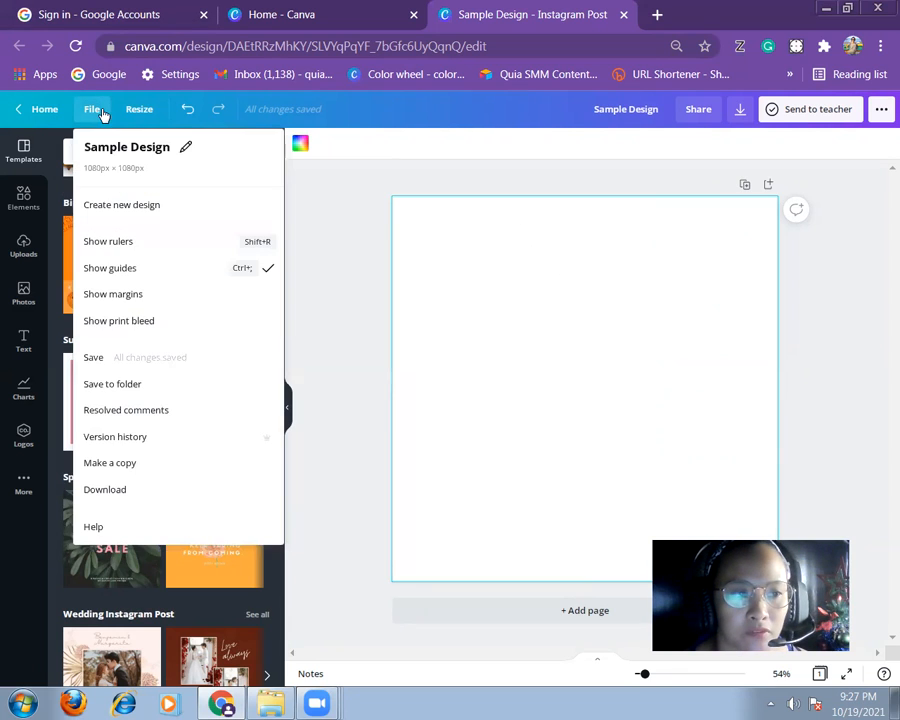
pyautogui.click(667, 200)
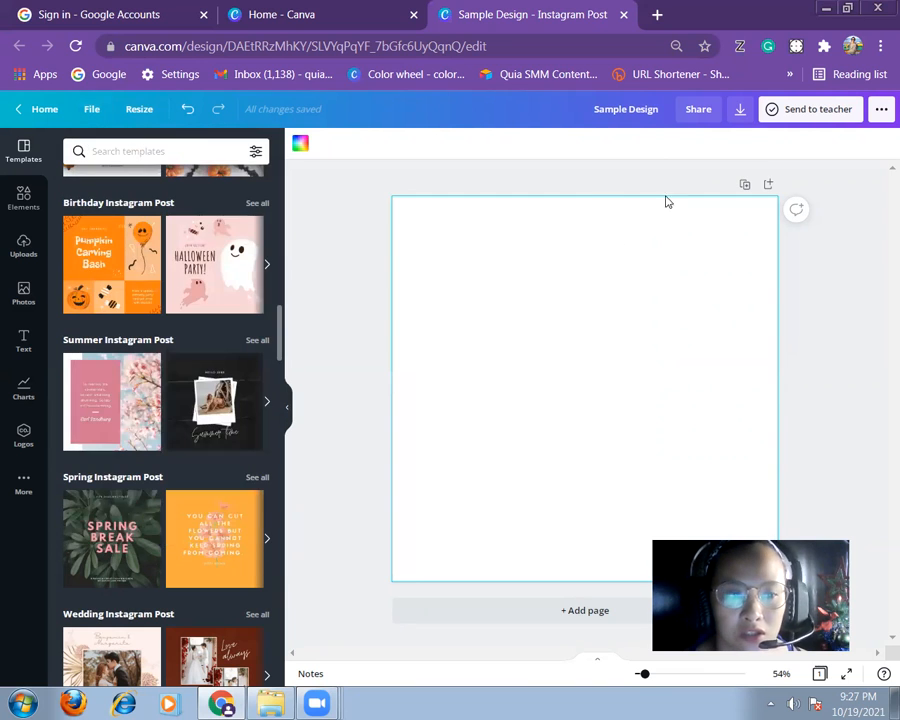
pyautogui.click(511, 632)
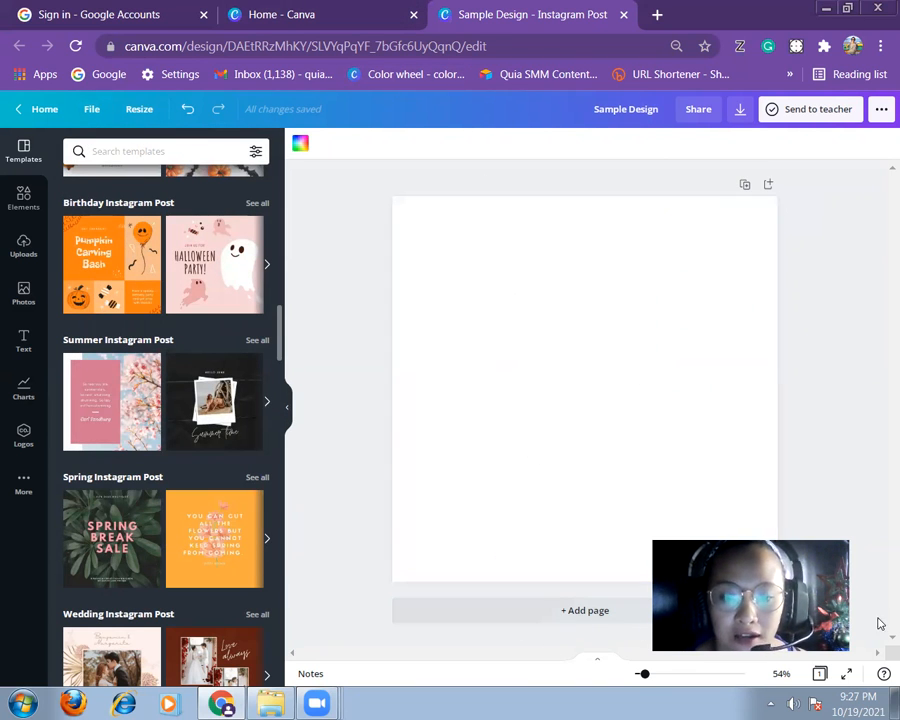
# - Review the remaining file options for the design, such as copying and downloading, and look back through the template categories
pyautogui.click(91, 108)
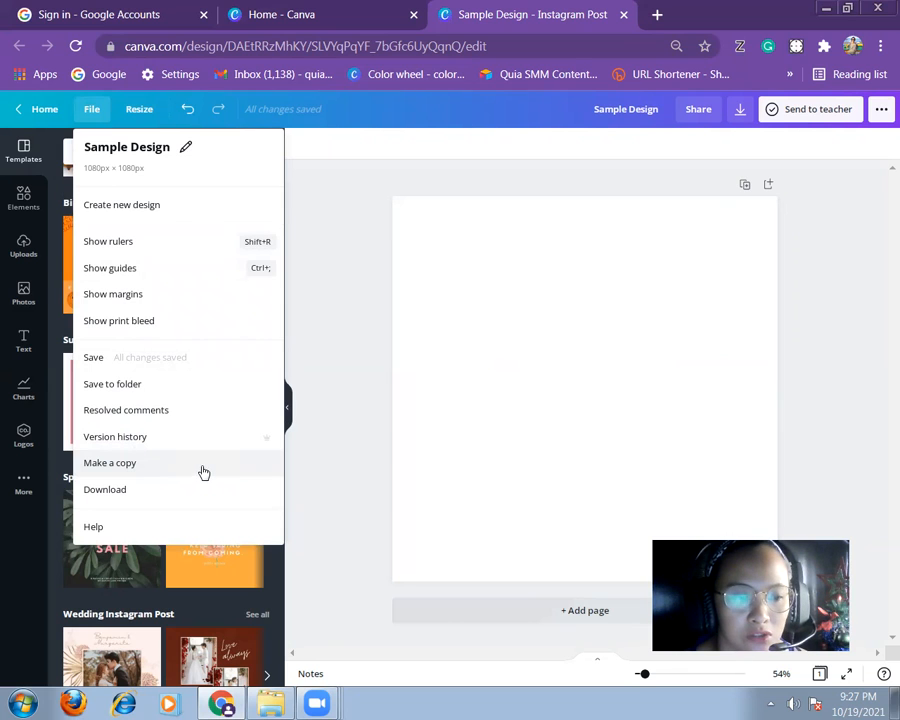
pyautogui.click(484, 365)
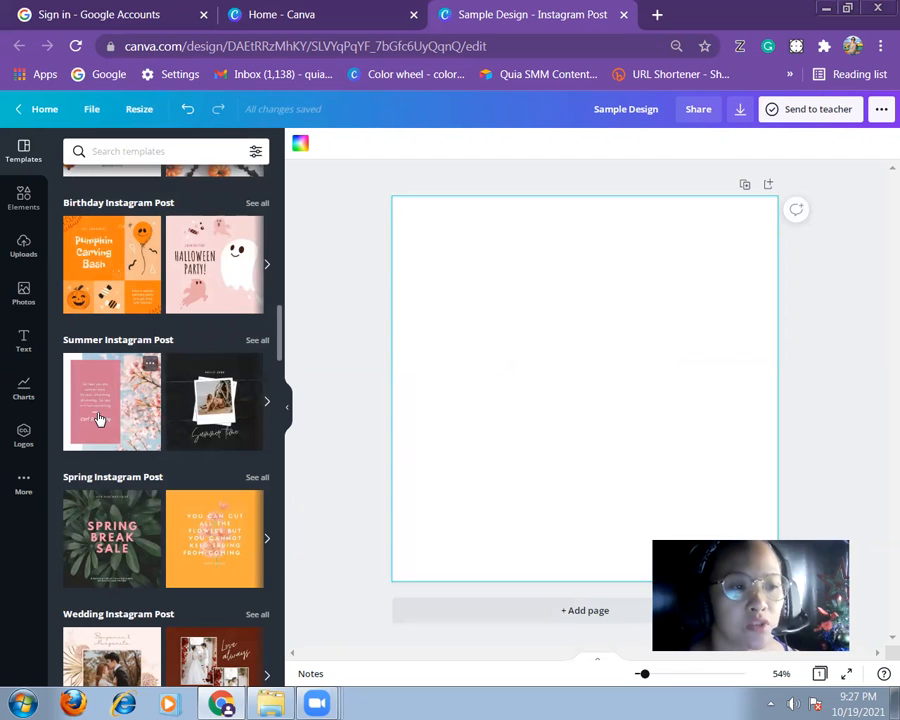
pyautogui.scroll(-3, 100, 418)
pyautogui.scroll(1, 110, 418)
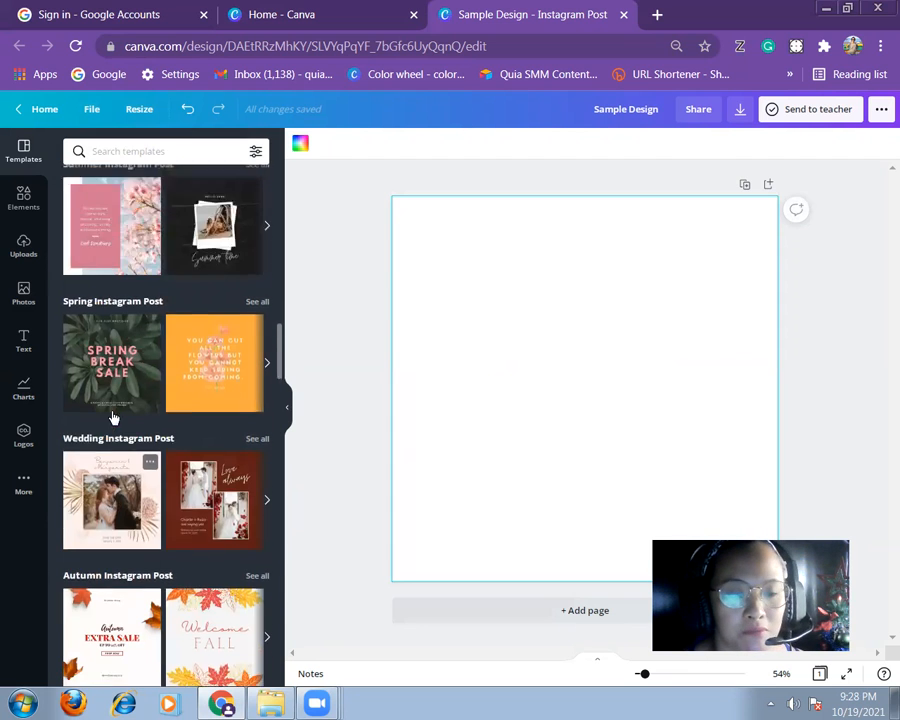
pyautogui.scroll(10, 112, 418)
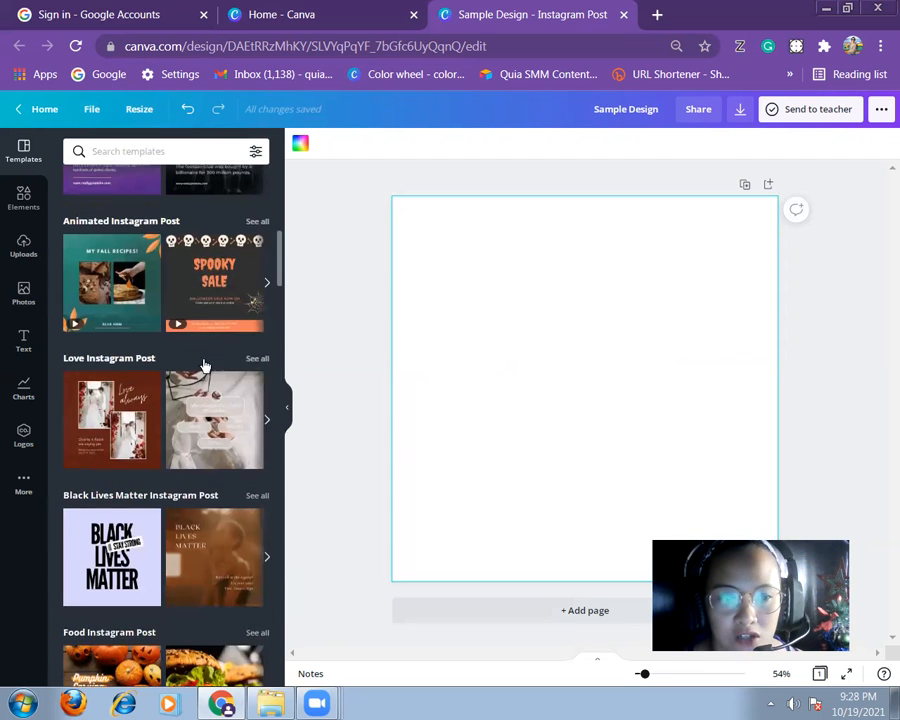
pyautogui.scroll(5, 190, 380)
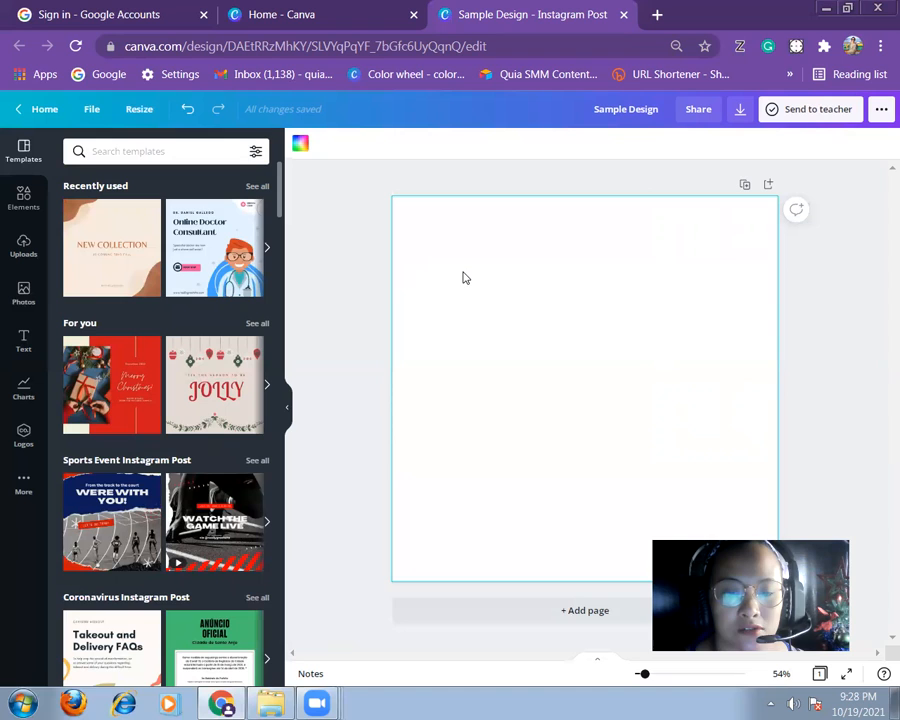
# - Find the Frames category in the elements library and add the frame with three stacked landscape strips to the page
pyautogui.click(23, 197)
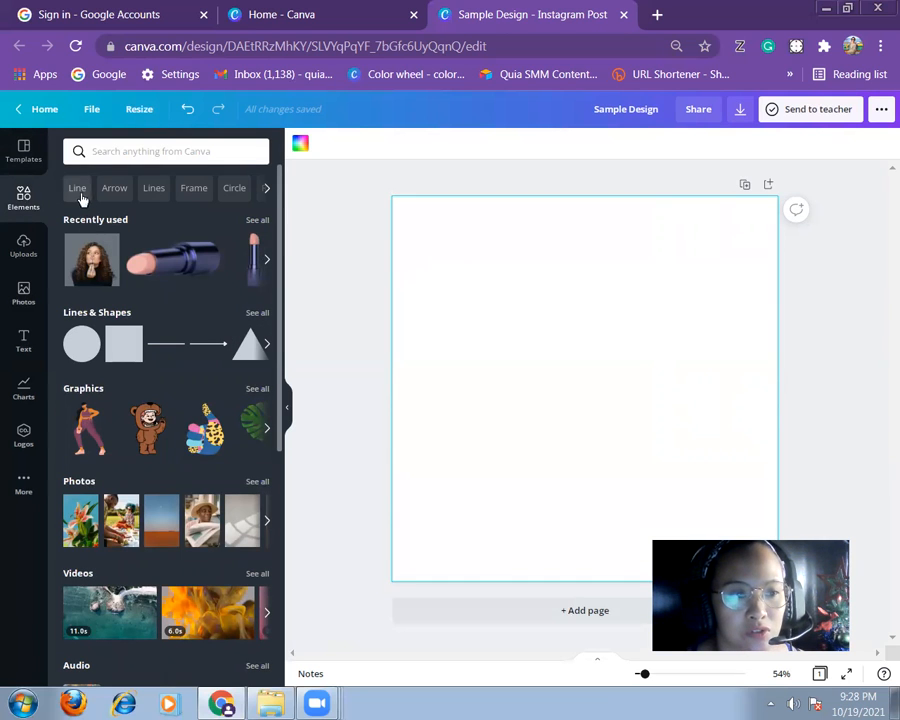
pyautogui.click(267, 192)
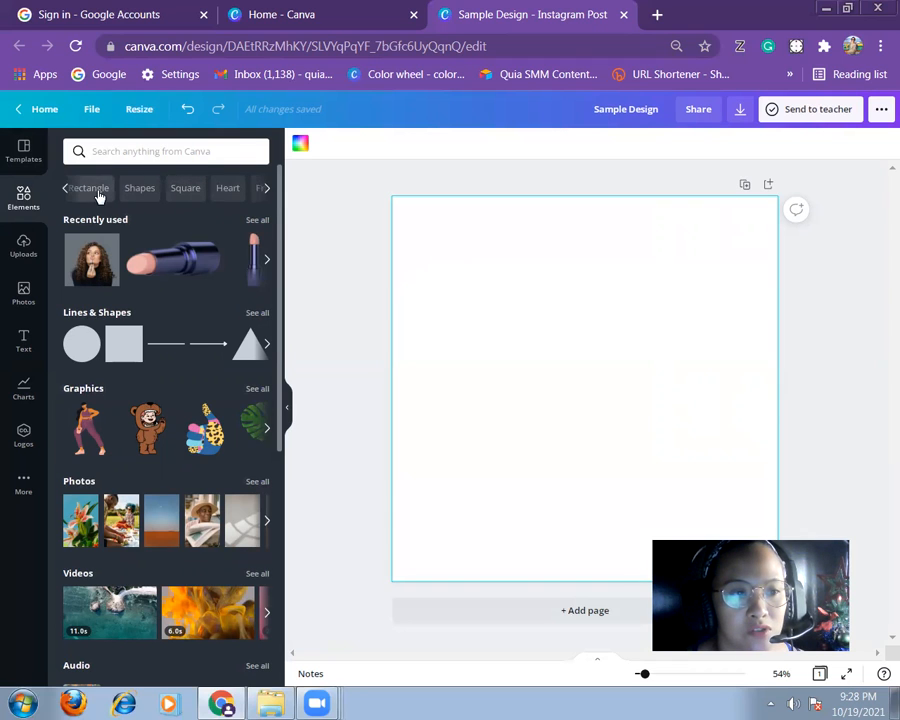
pyautogui.click(265, 190)
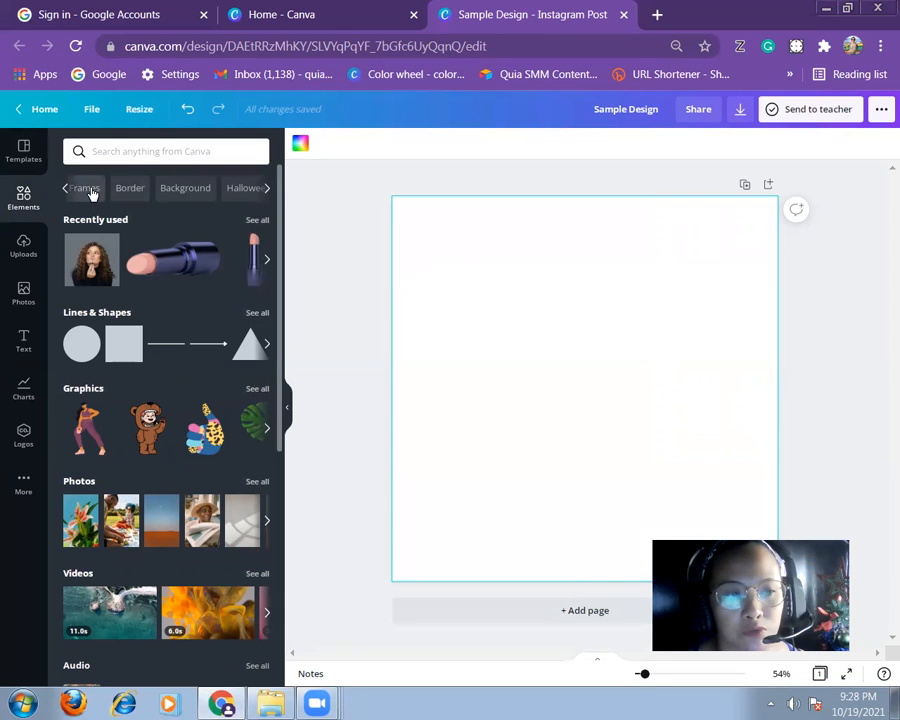
pyautogui.click(86, 189)
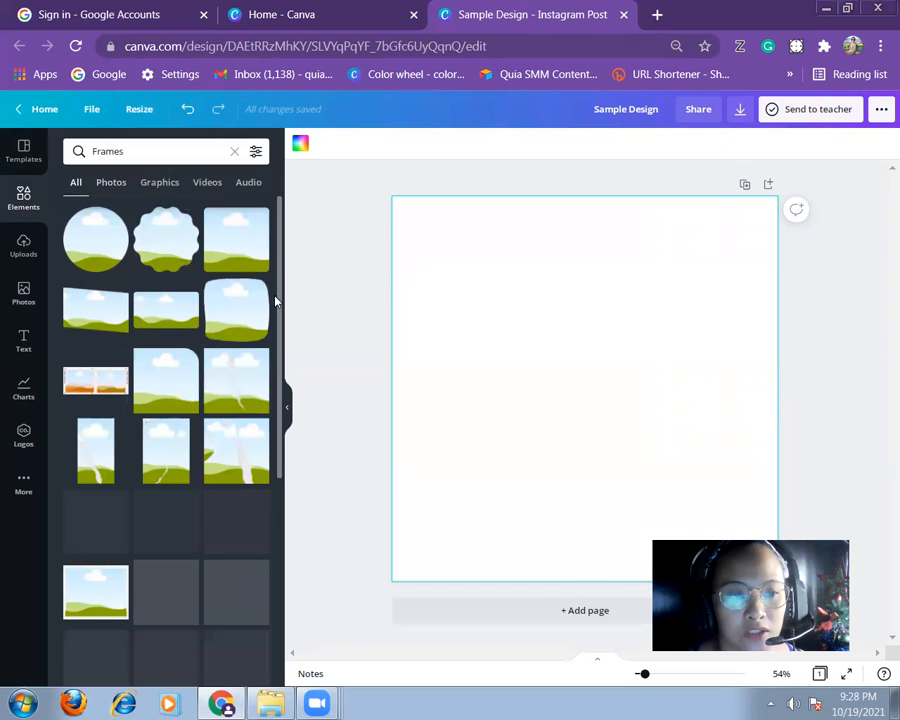
pyautogui.scroll(-2, 279, 300)
pyautogui.scroll(-4, 279, 300)
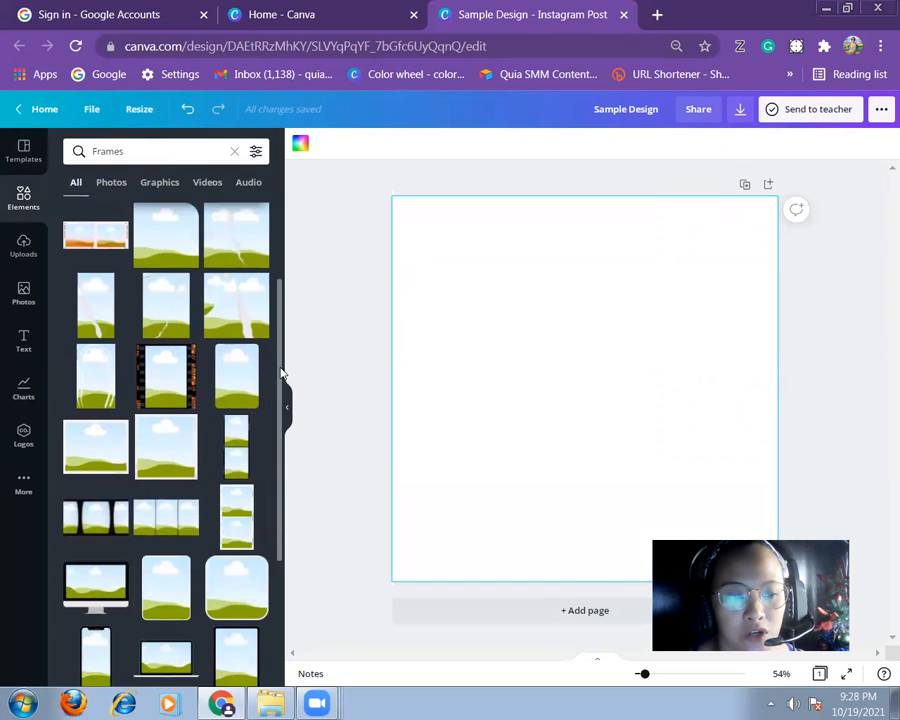
pyautogui.moveTo(285, 480); pyautogui.dragTo(288, 654)
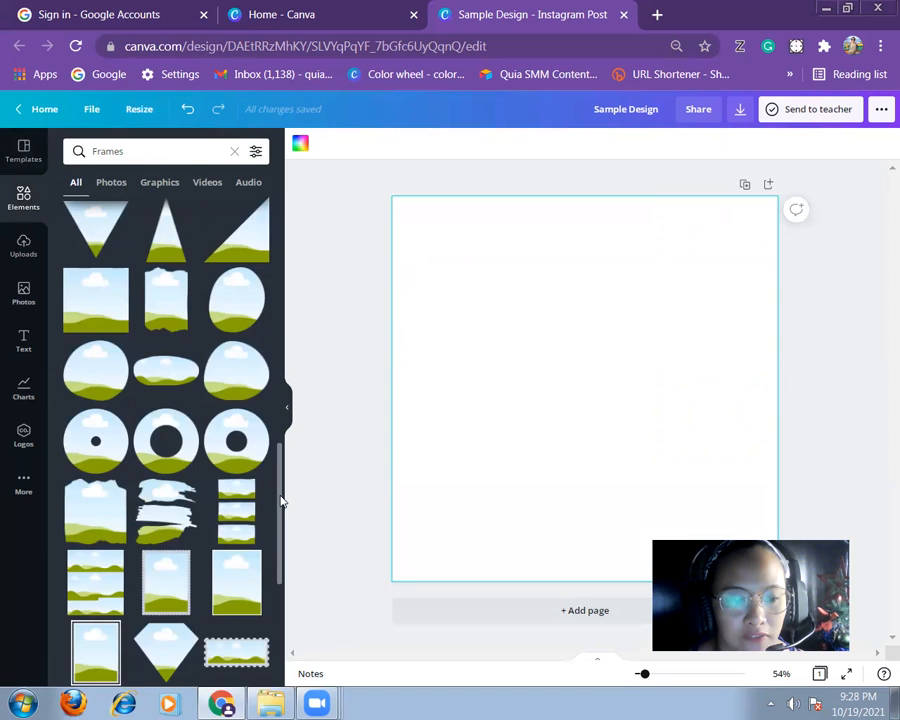
pyautogui.scroll(-5, 282, 500)
pyautogui.moveTo(277, 597); pyautogui.dragTo(275, 525)
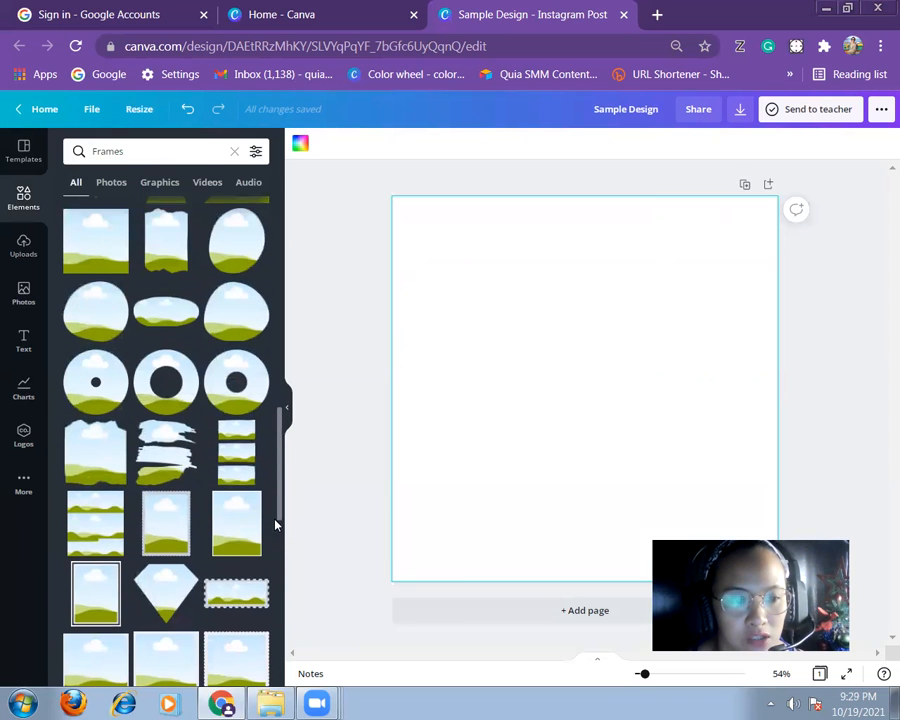
pyautogui.click(240, 457)
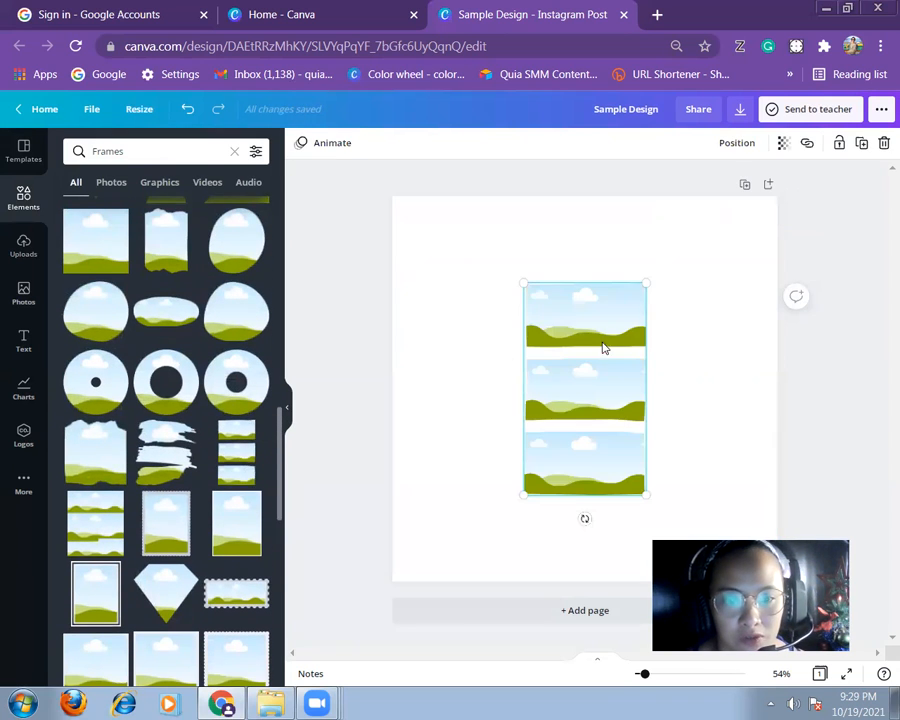
# - Move the three-strip frame to the left side of the page and enlarge it to nearly the full page height
pyautogui.moveTo(574, 353); pyautogui.dragTo(484, 291)
pyautogui.moveTo(540, 432); pyautogui.dragTo(595, 573)
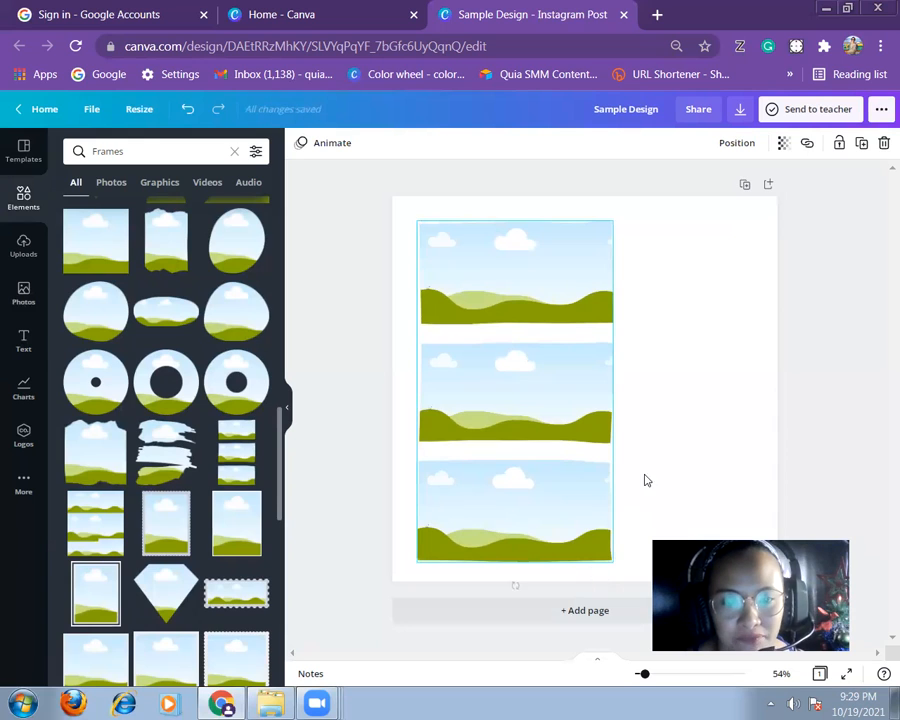
pyautogui.click(675, 388)
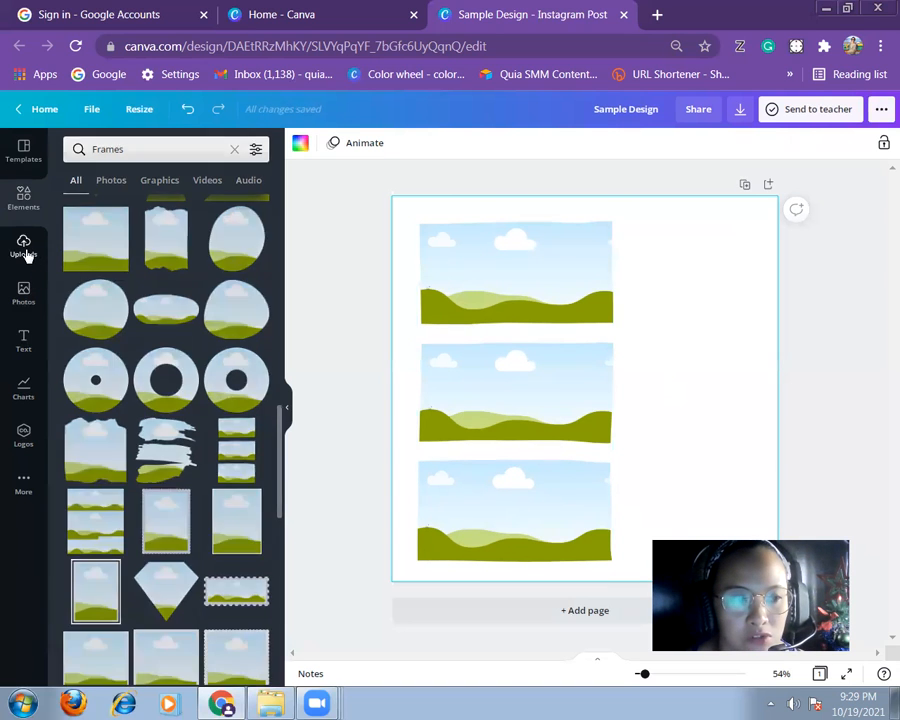
# - Upload the Retrowave Dreamcatcher Desktop Wallpaper image from its folder in My Documents and add it to the page
pyautogui.click(26, 253)
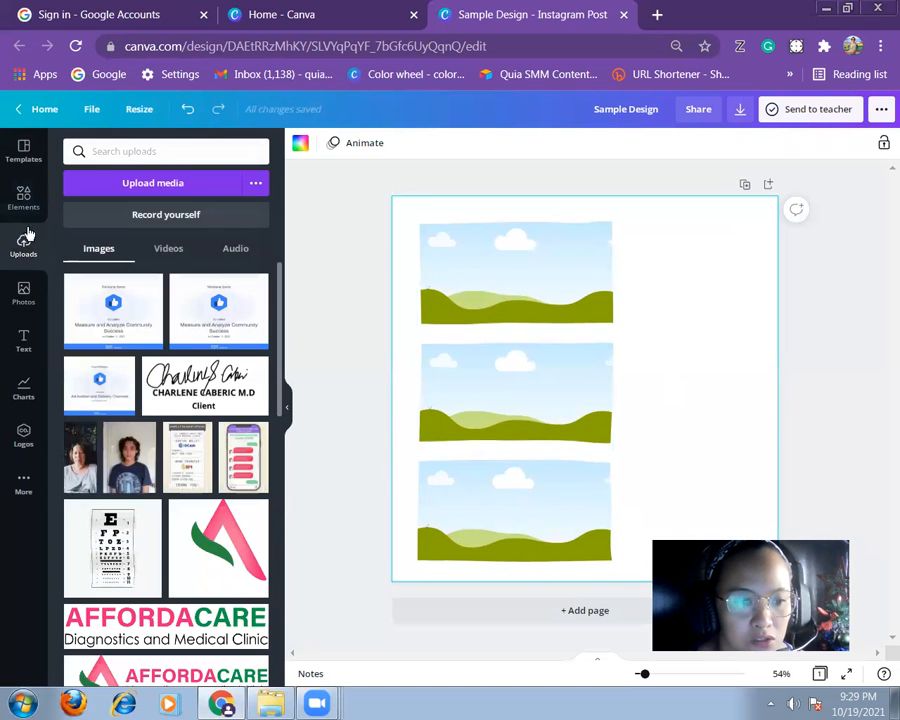
pyautogui.click(266, 703)
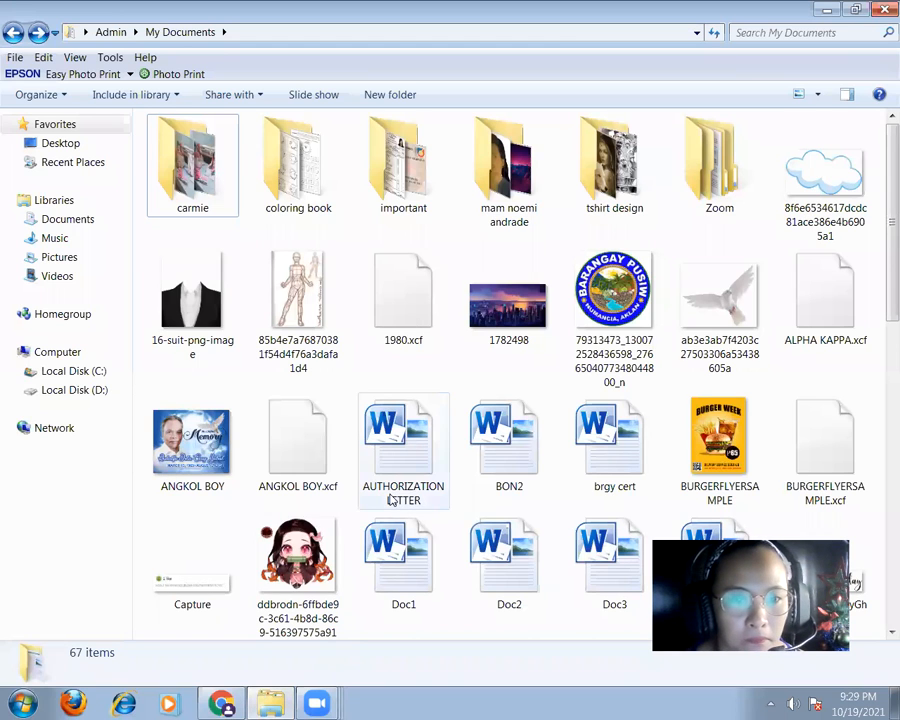
pyautogui.scroll(-5, 408, 517)
pyautogui.scroll(2, 416, 513)
pyautogui.scroll(3, 416, 513)
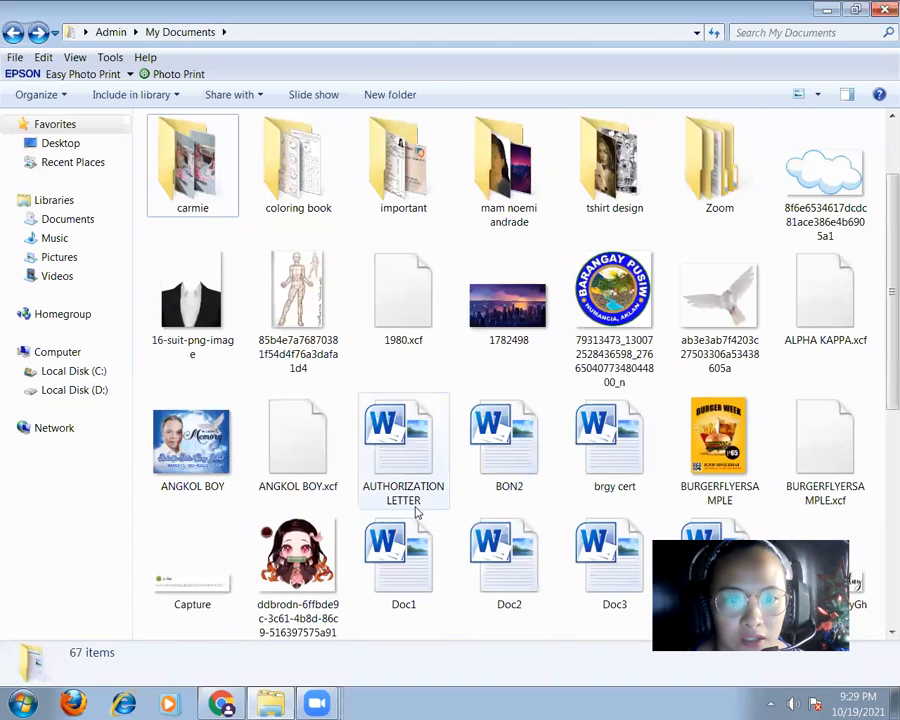
pyautogui.click(505, 212)
pyautogui.doubleClick(505, 212)
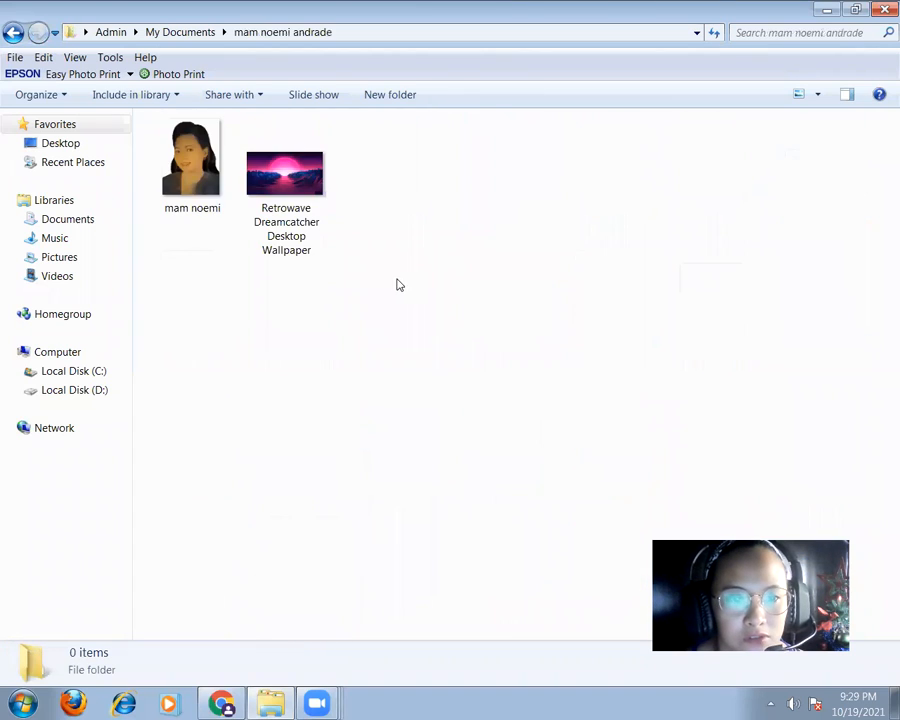
pyautogui.moveTo(292, 185); pyautogui.dragTo(147, 360)
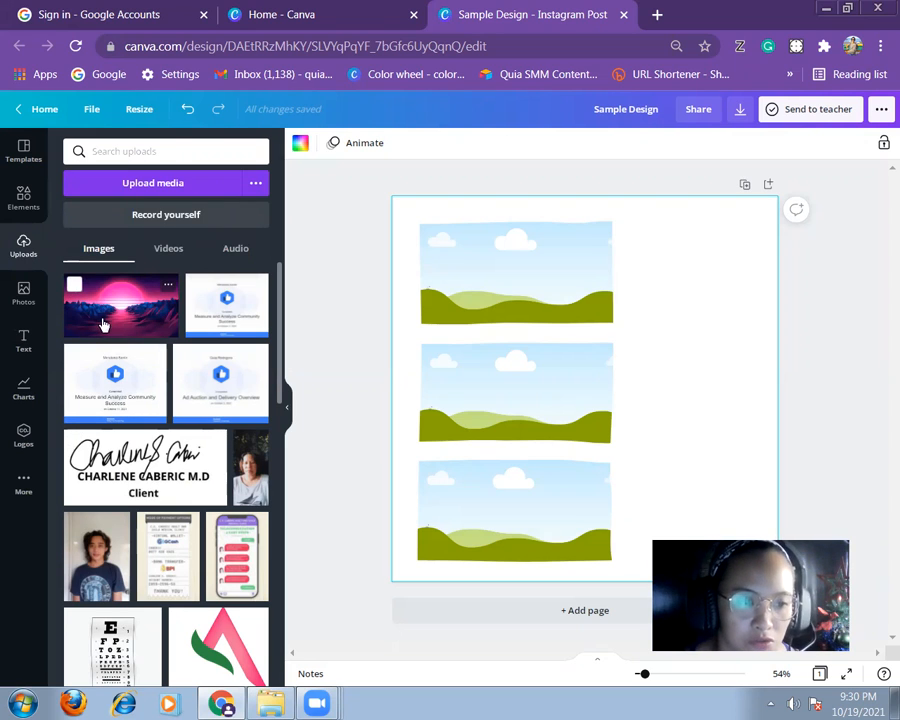
pyautogui.click(112, 319)
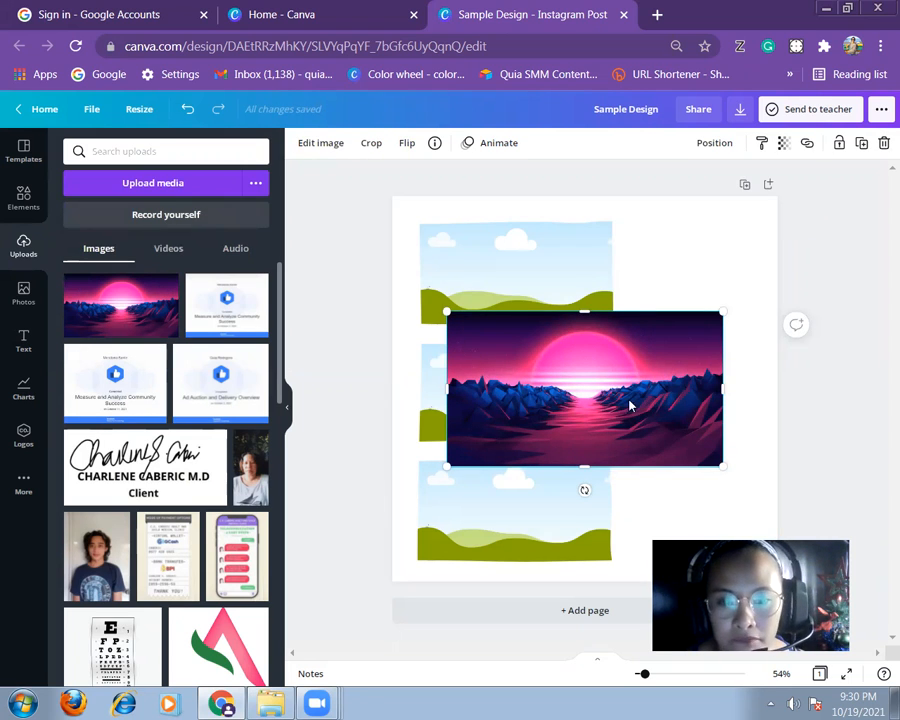
# - Fill the frame's upper strip with the uploaded retrowave image and adjust the image's position inside the strip
pyautogui.moveTo(628, 404); pyautogui.dragTo(650, 600)
pyautogui.moveTo(678, 377); pyautogui.dragTo(678, 349)
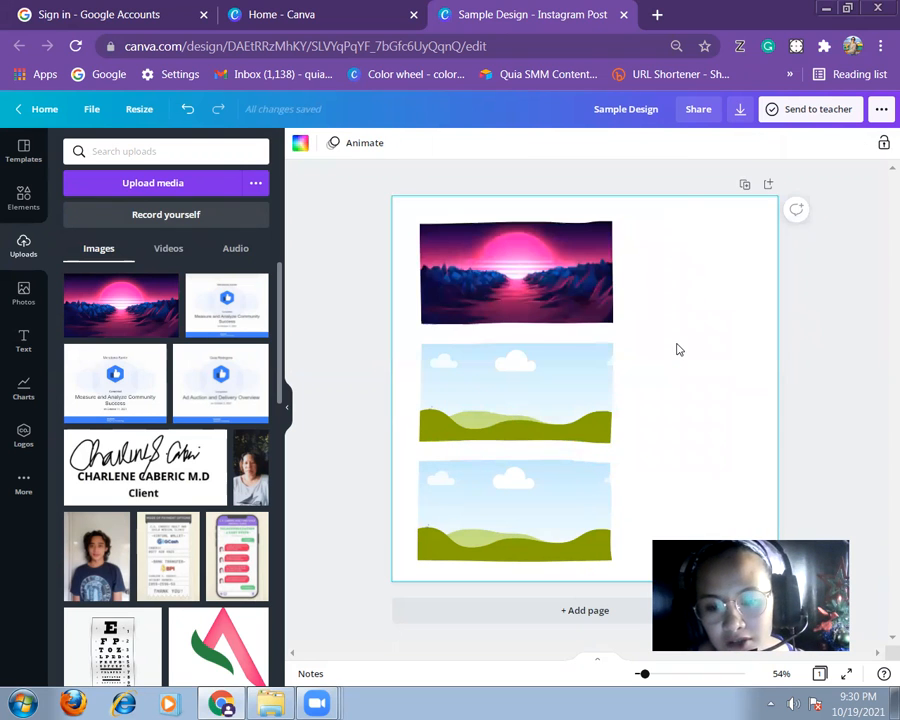
pyautogui.doubleClick(517, 289)
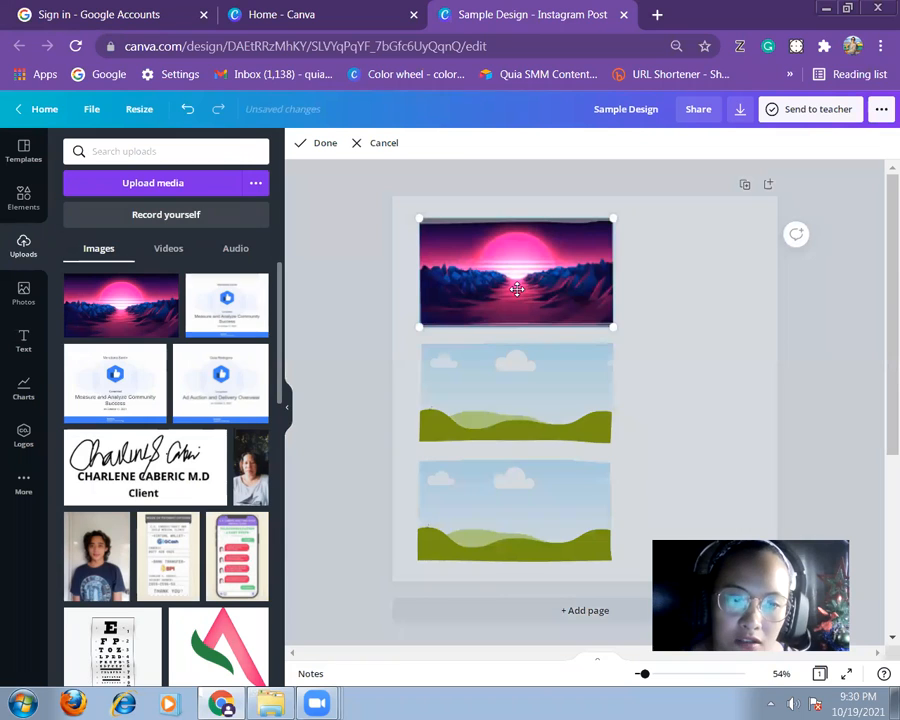
pyautogui.moveTo(527, 289); pyautogui.dragTo(514, 267)
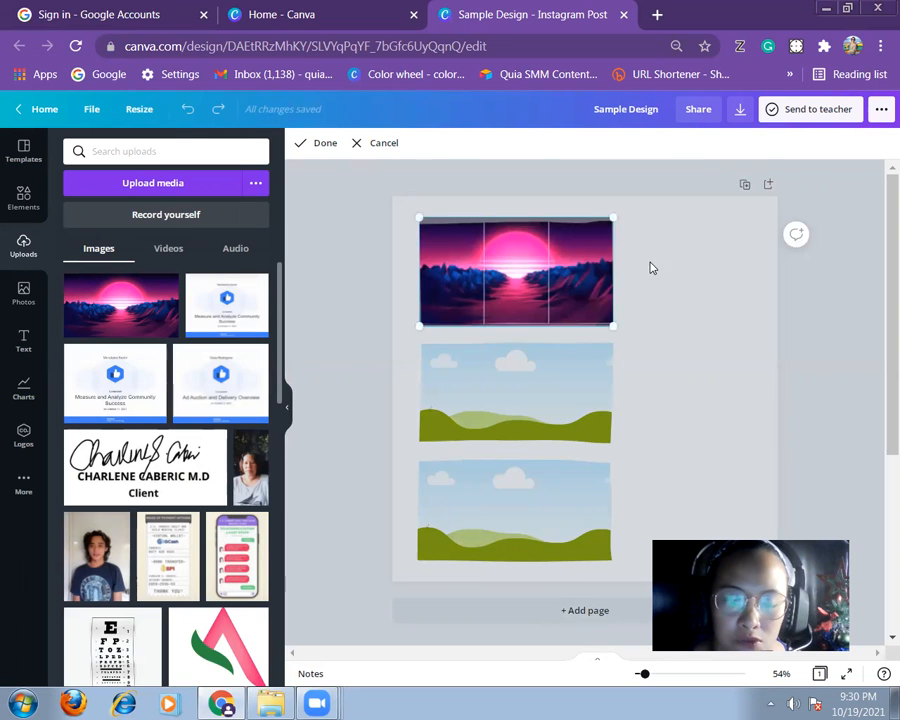
pyautogui.click(650, 266)
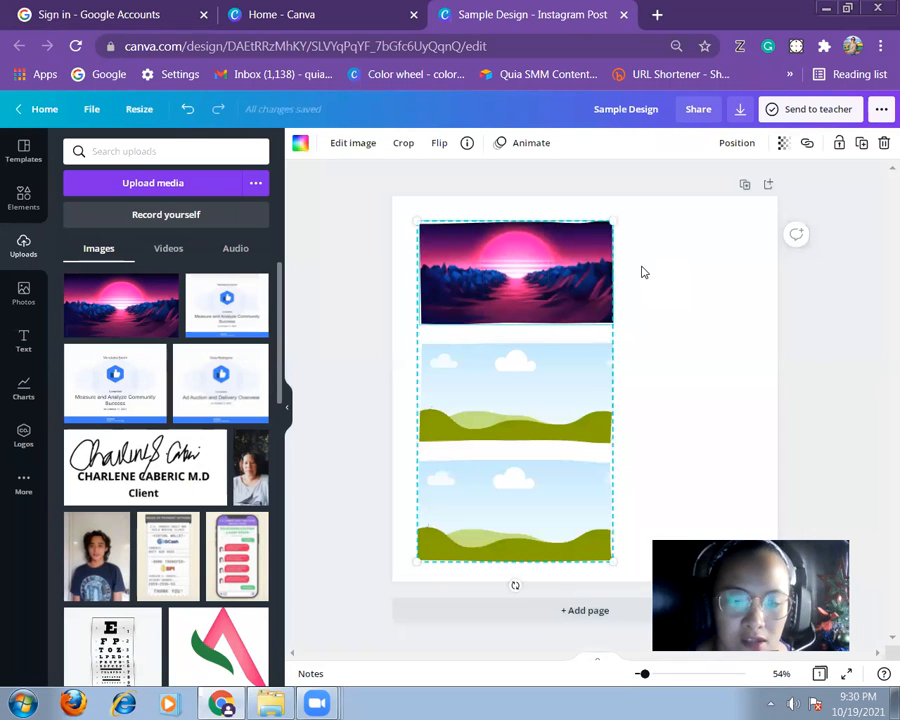
pyautogui.click(645, 277)
# - Find the stock photo of the person asleep in a cream sweater, fill the frame's middle strip with it and check its crop
pyautogui.scroll(-2, 161, 621)
pyautogui.scroll(2, 161, 621)
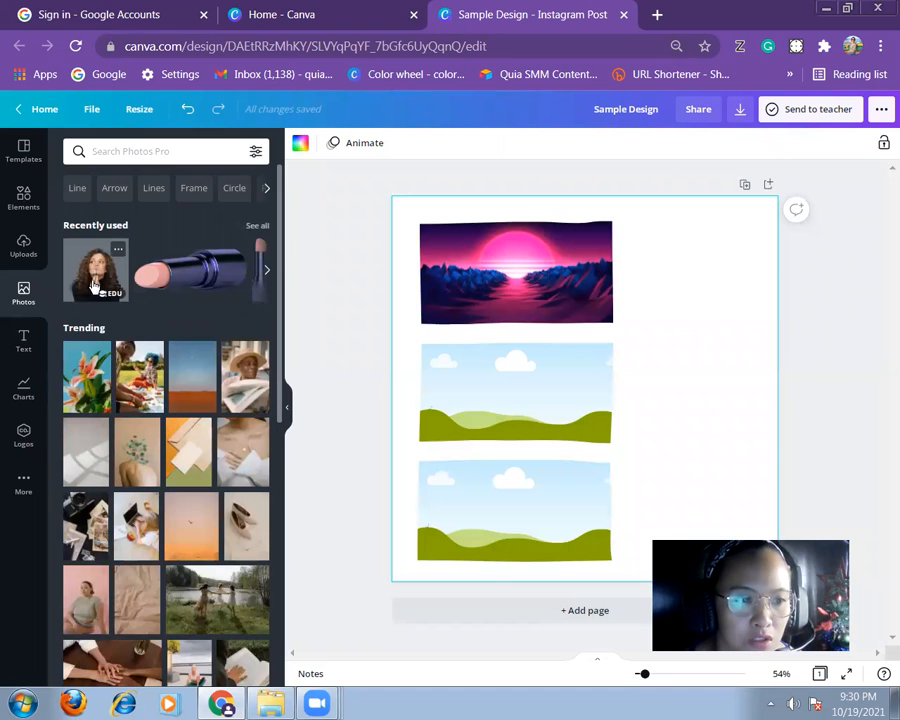
pyautogui.scroll(-3, 137, 555)
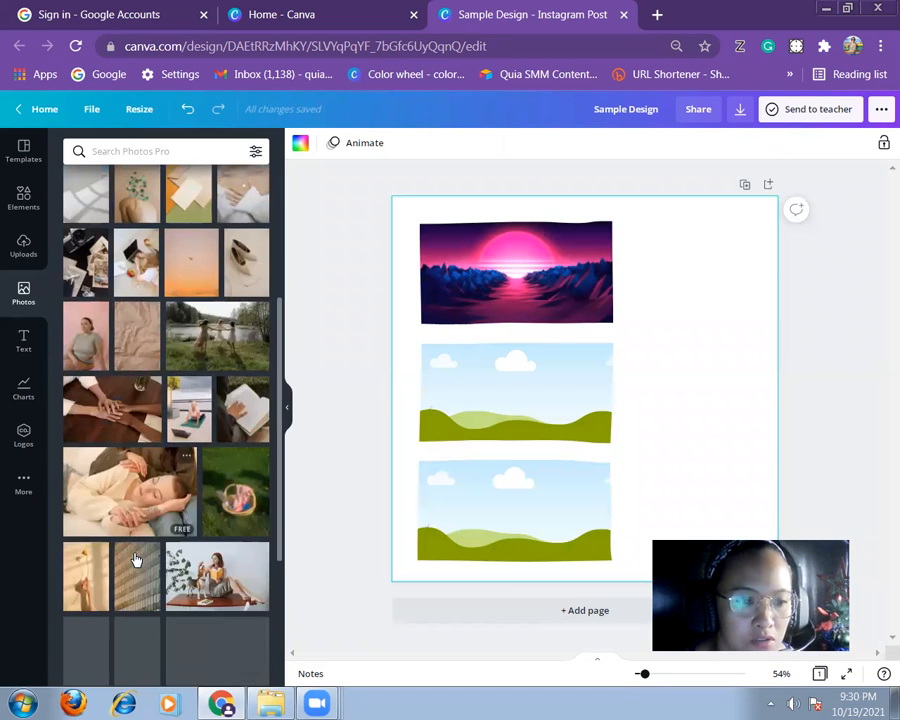
pyautogui.click(133, 513)
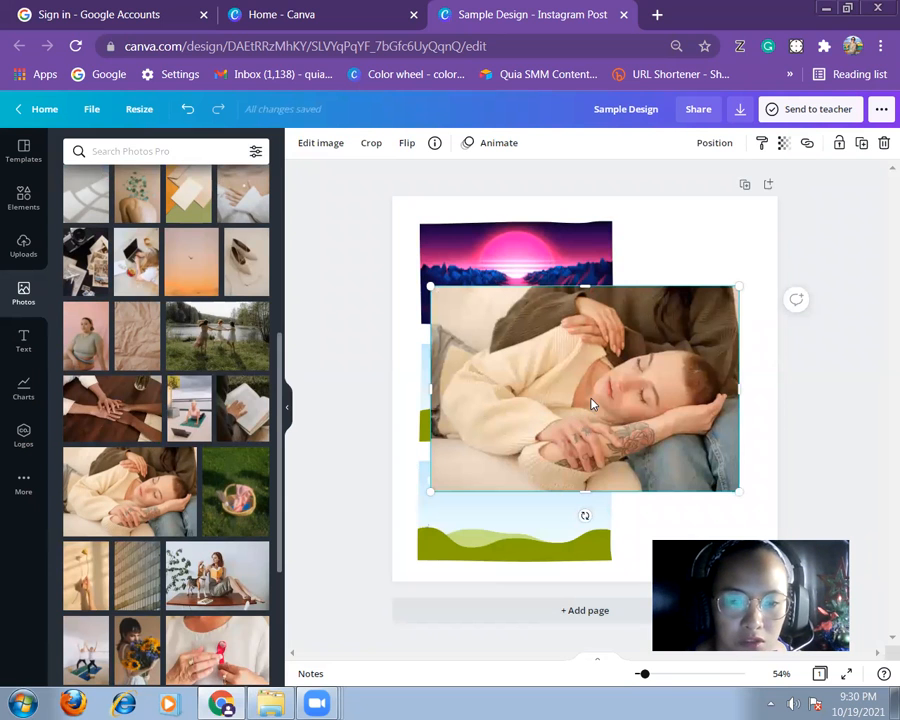
pyautogui.moveTo(590, 400); pyautogui.dragTo(525, 378)
pyautogui.doubleClick(526, 406)
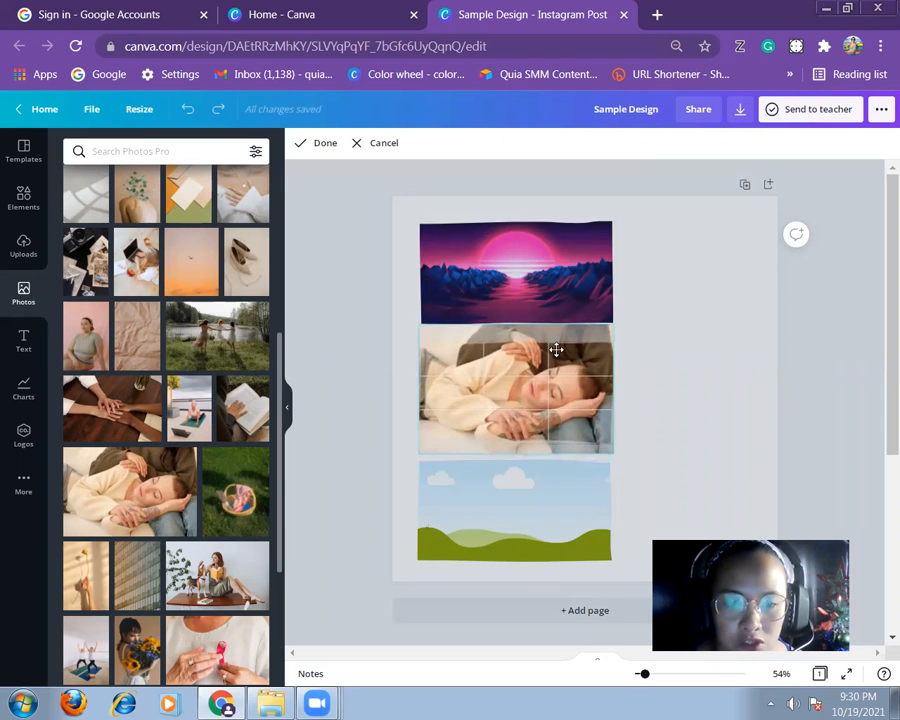
pyautogui.click(663, 311)
pyautogui.click(663, 311)
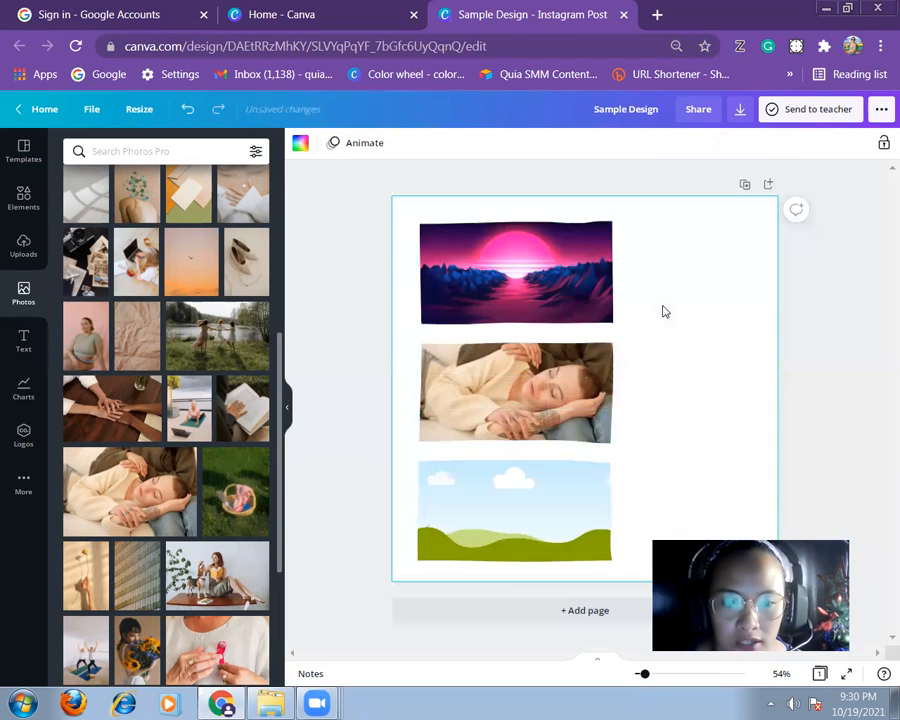
# - Fill the frame's lowest strip with the stock photo of the woman reading beside a dog
pyautogui.click(217, 590)
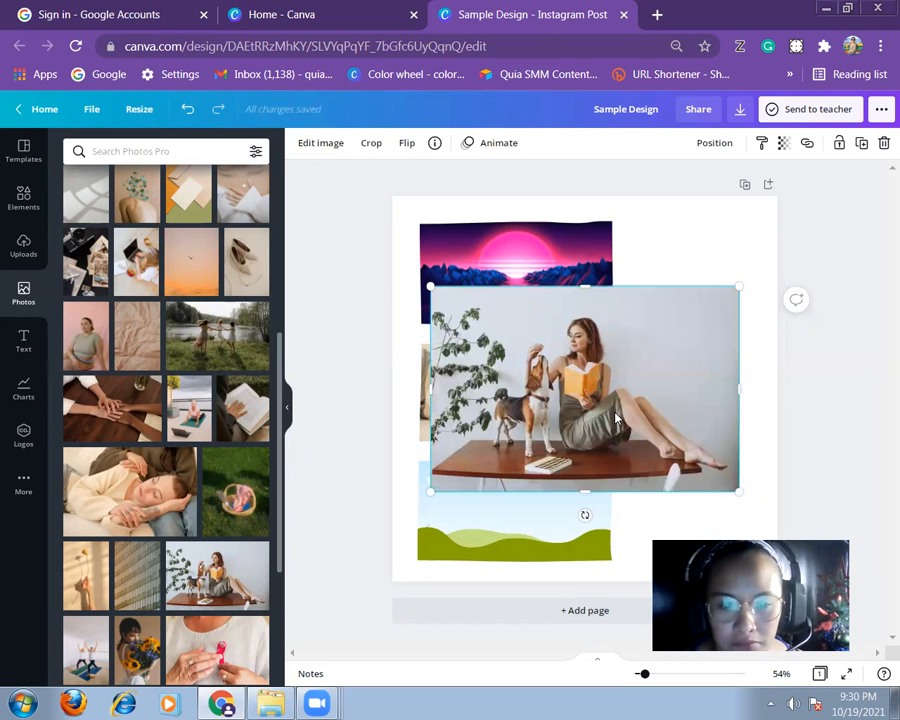
pyautogui.moveTo(597, 432); pyautogui.dragTo(545, 508)
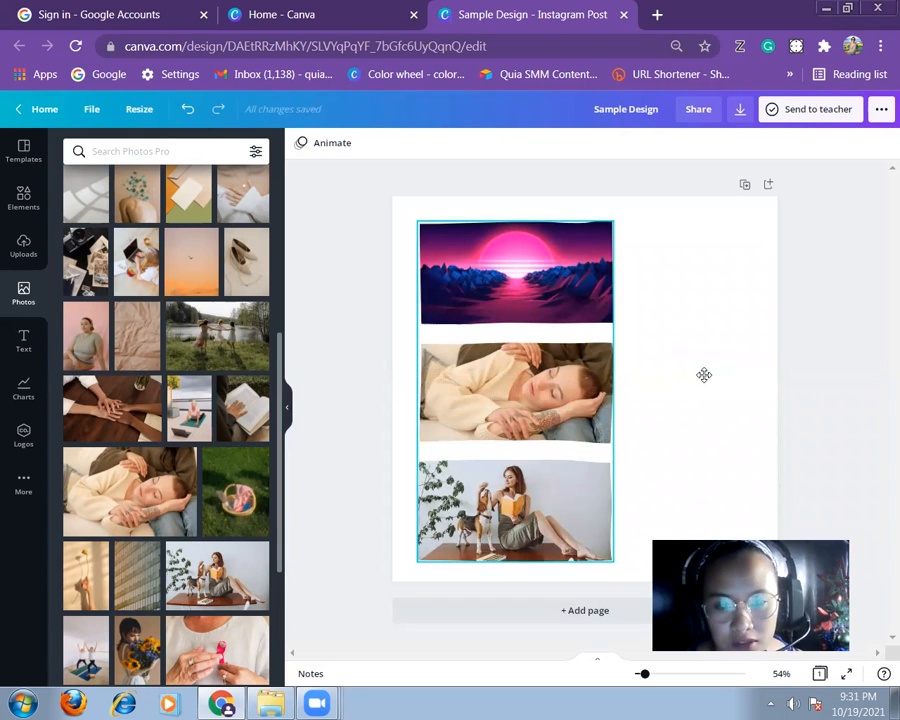
pyautogui.click(704, 378)
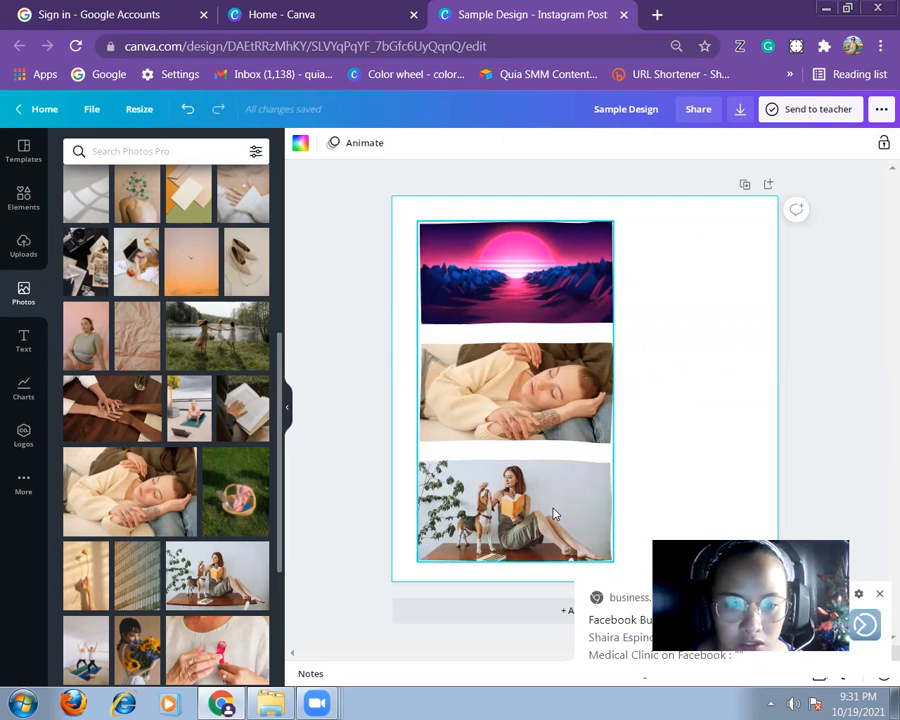
# - Move the filled three-strip frame closer to the page's left edge and shrink it slightly
pyautogui.click(519, 455)
pyautogui.moveTo(524, 456)
pyautogui.mouseDown()
pyautogui.moveTo(568, 436)
pyautogui.moveTo(665, 436)
pyautogui.moveTo(570, 468)
pyautogui.moveTo(524, 460)
pyautogui.mouseUp()
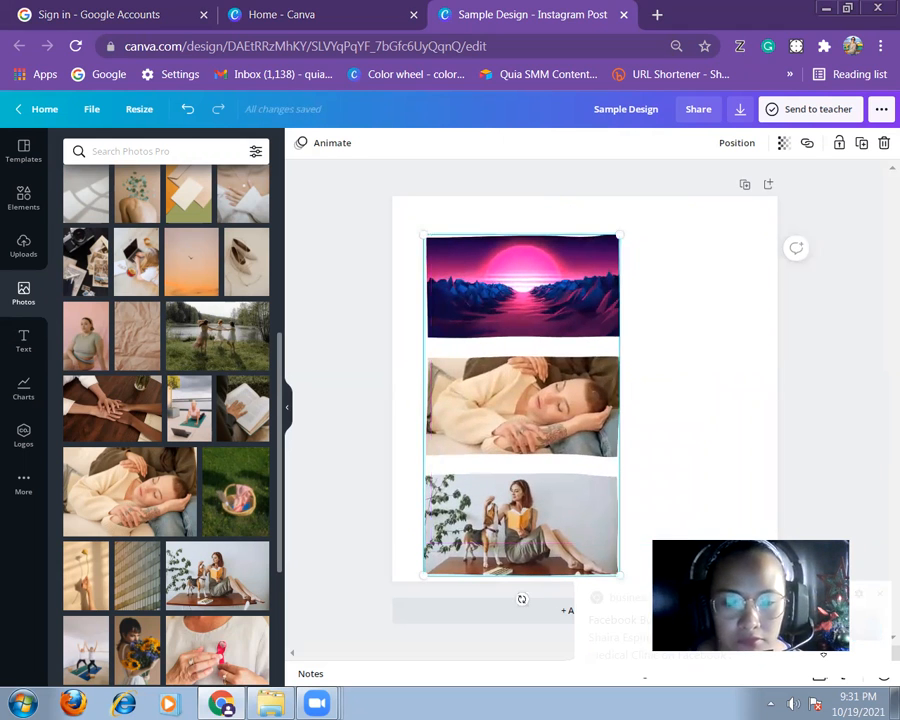
pyautogui.moveTo(496, 376); pyautogui.dragTo(478, 357)
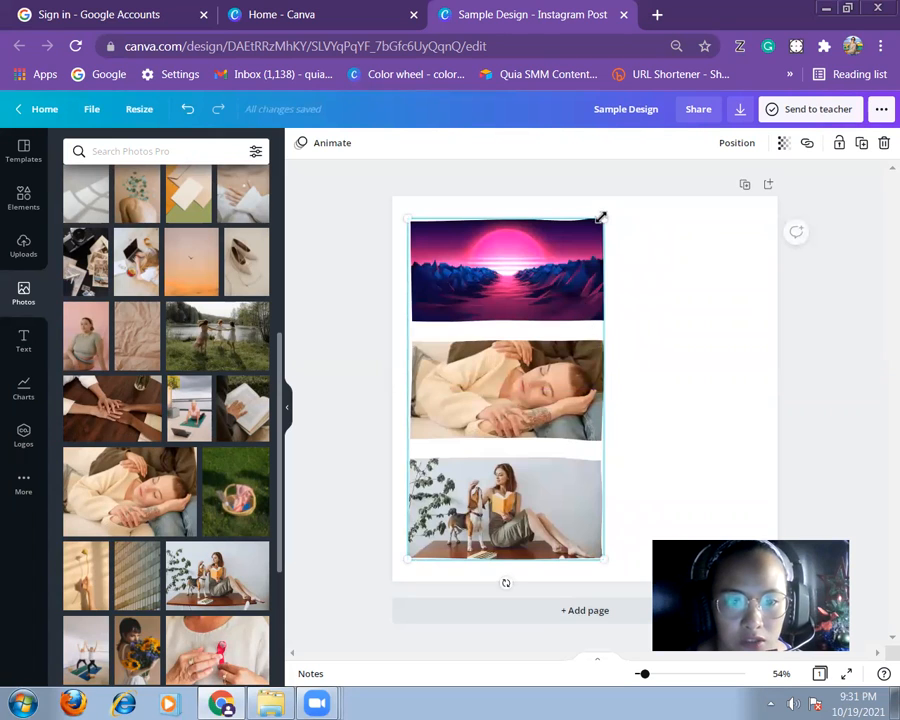
pyautogui.moveTo(603, 219); pyautogui.dragTo(566, 344)
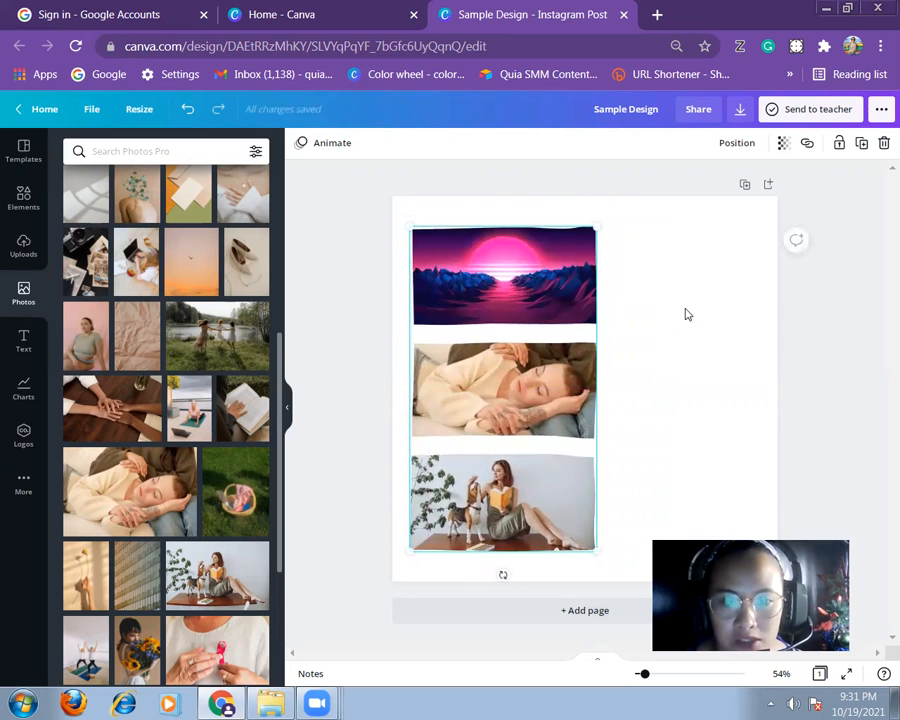
pyautogui.click(686, 314)
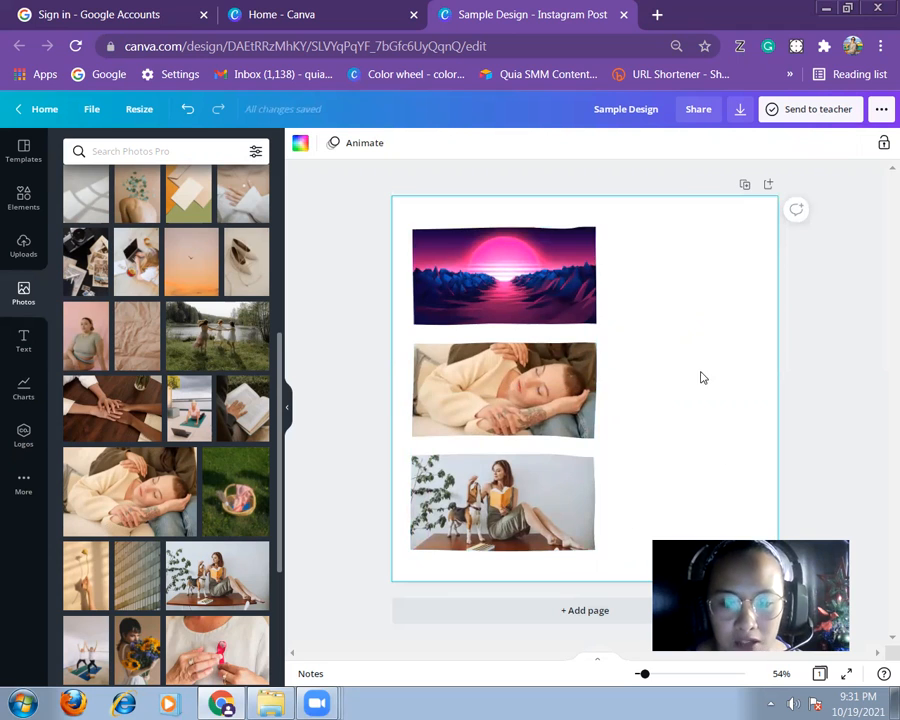
# - Set the page background to the custom light pink #FADEF3
pyautogui.click(302, 146)
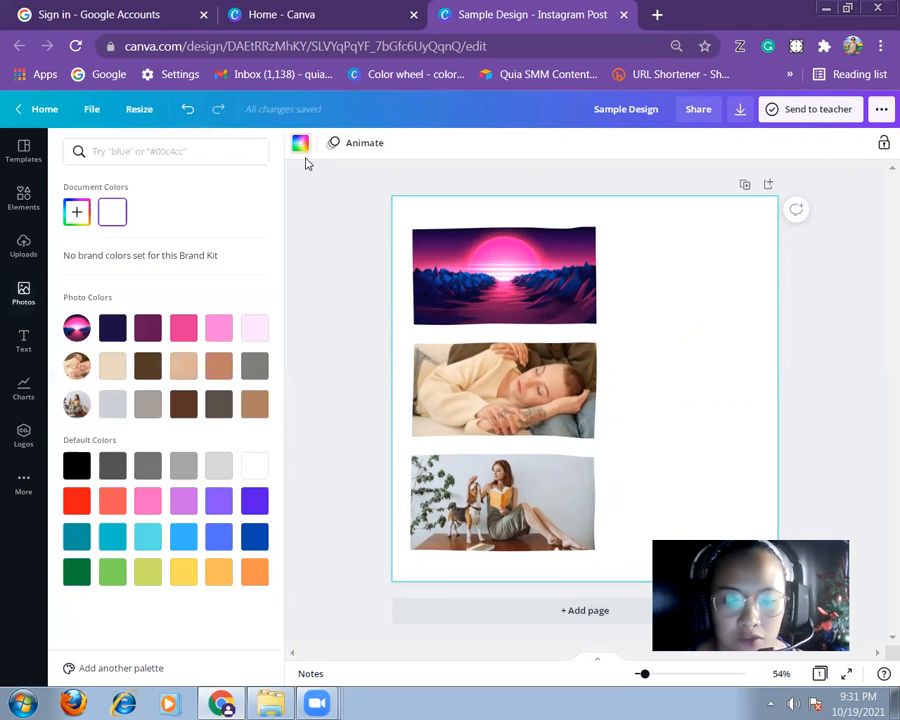
pyautogui.click(216, 336)
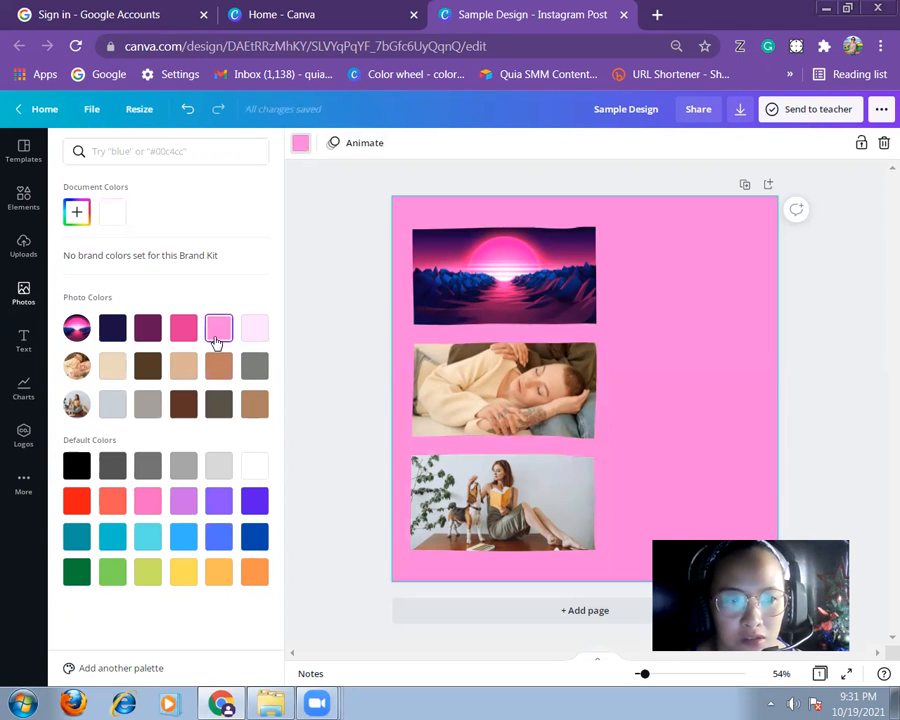
pyautogui.click(76, 212)
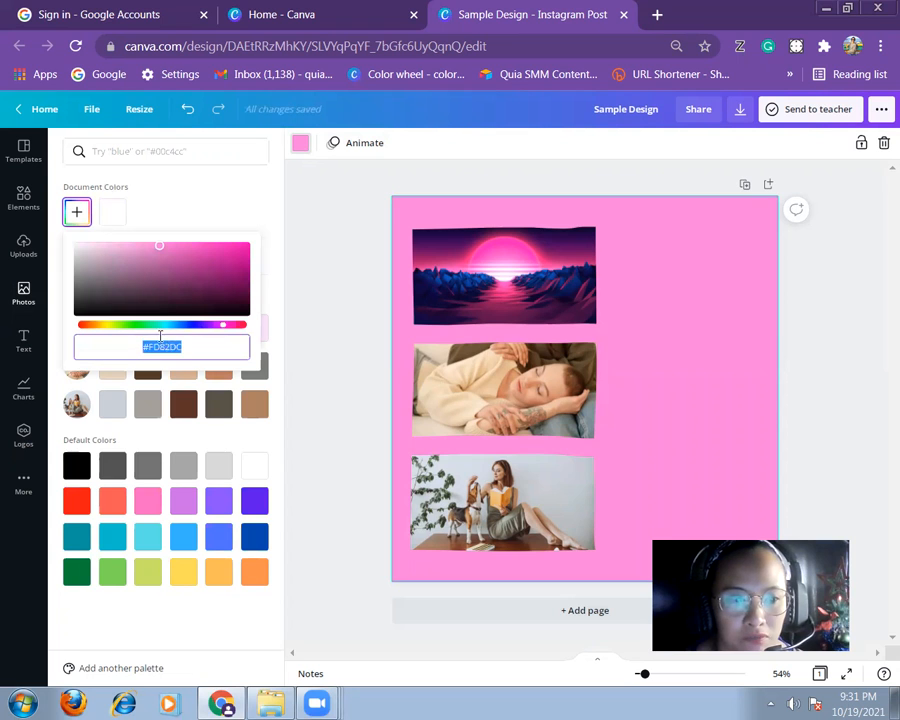
pyautogui.moveTo(161, 249); pyautogui.dragTo(93, 245)
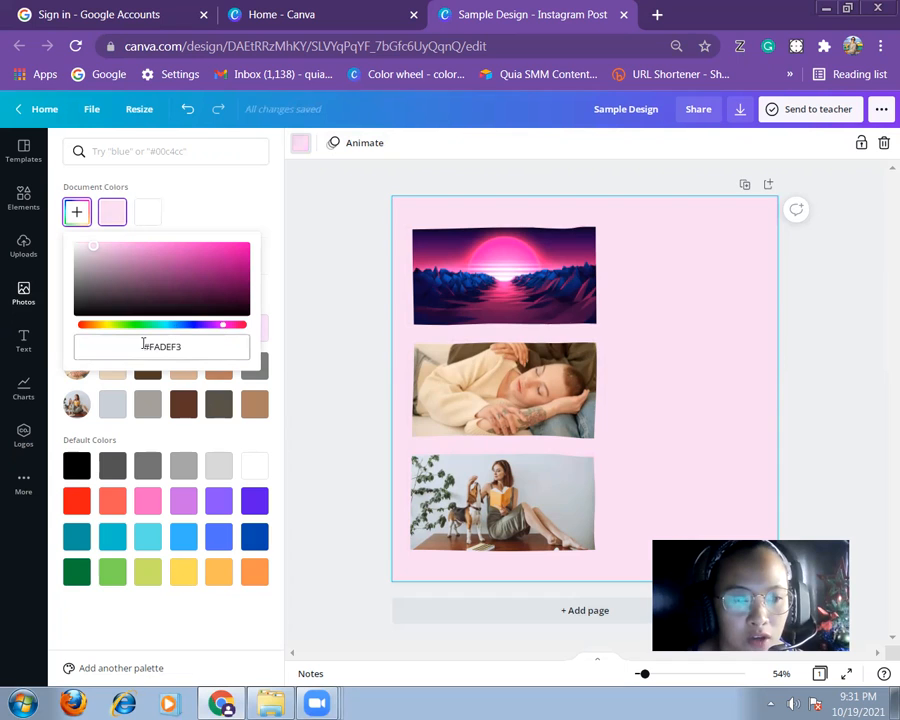
pyautogui.moveTo(146, 346); pyautogui.dragTo(179, 346)
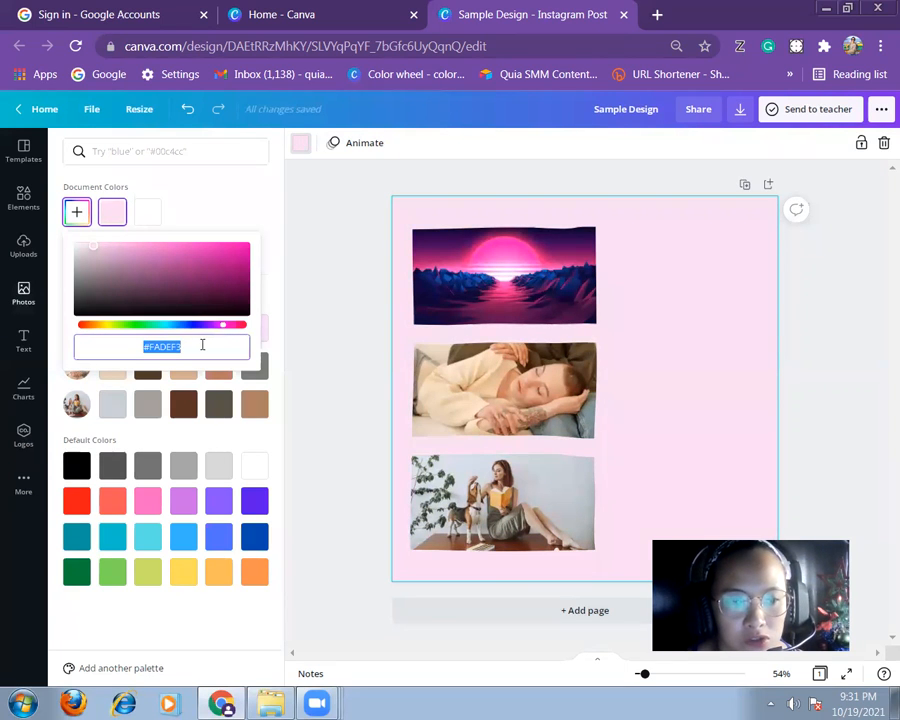
pyautogui.click(198, 346)
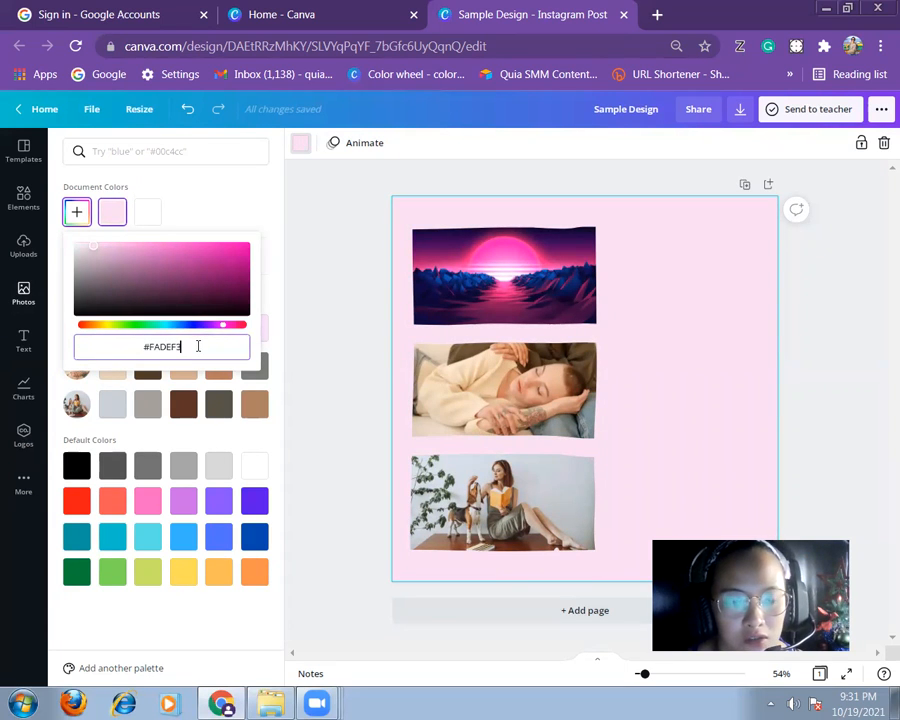
pyautogui.moveTo(155, 346); pyautogui.dragTo(202, 347)
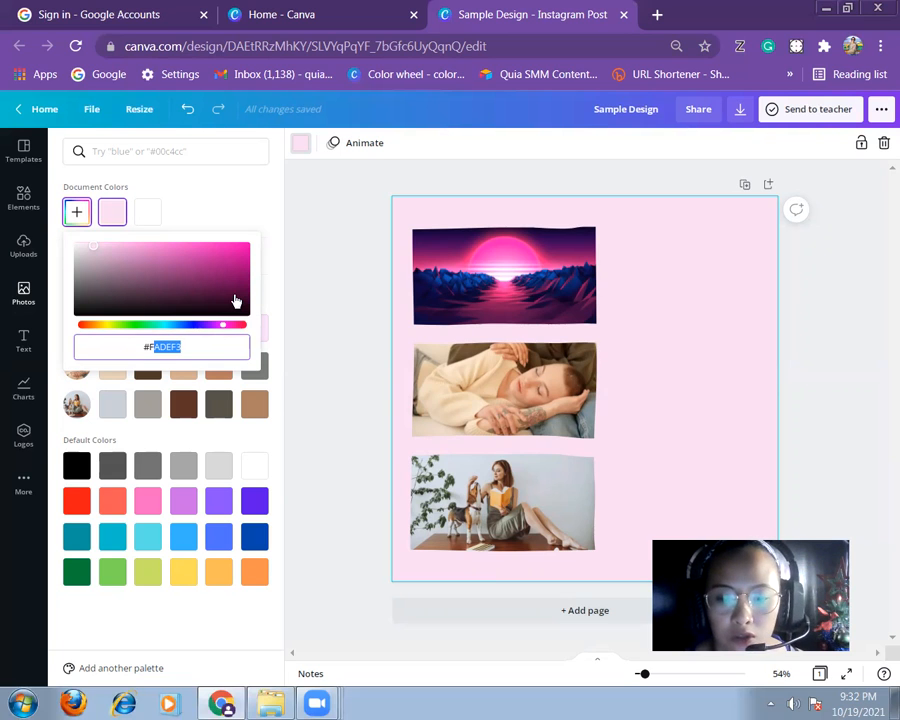
pyautogui.click(256, 189)
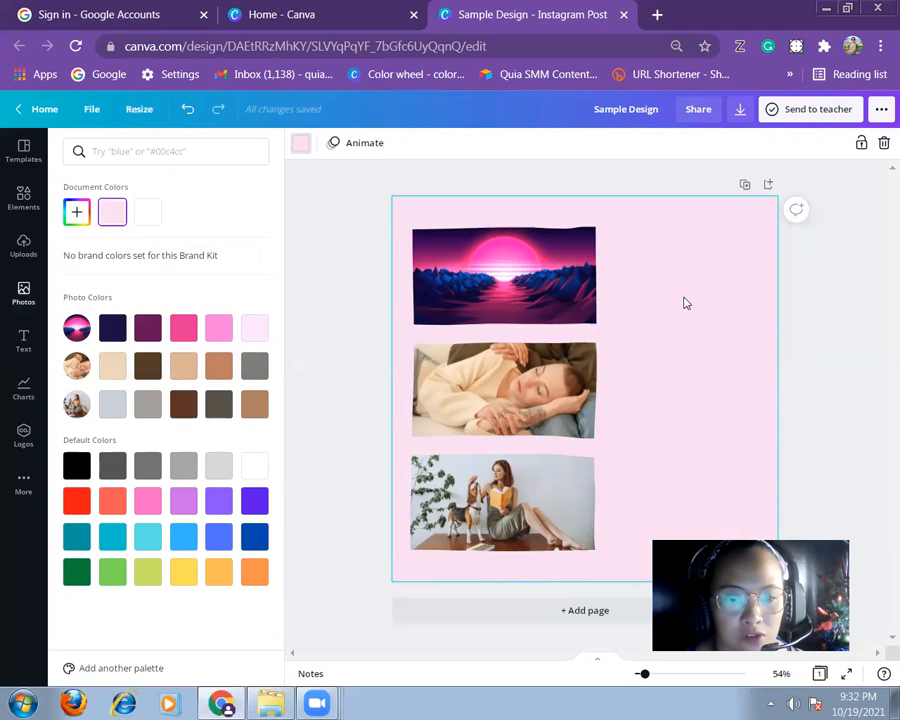
# - Remove the retrowave image from the frame's upper strip, leaving the frame itself in place
pyautogui.click(545, 292)
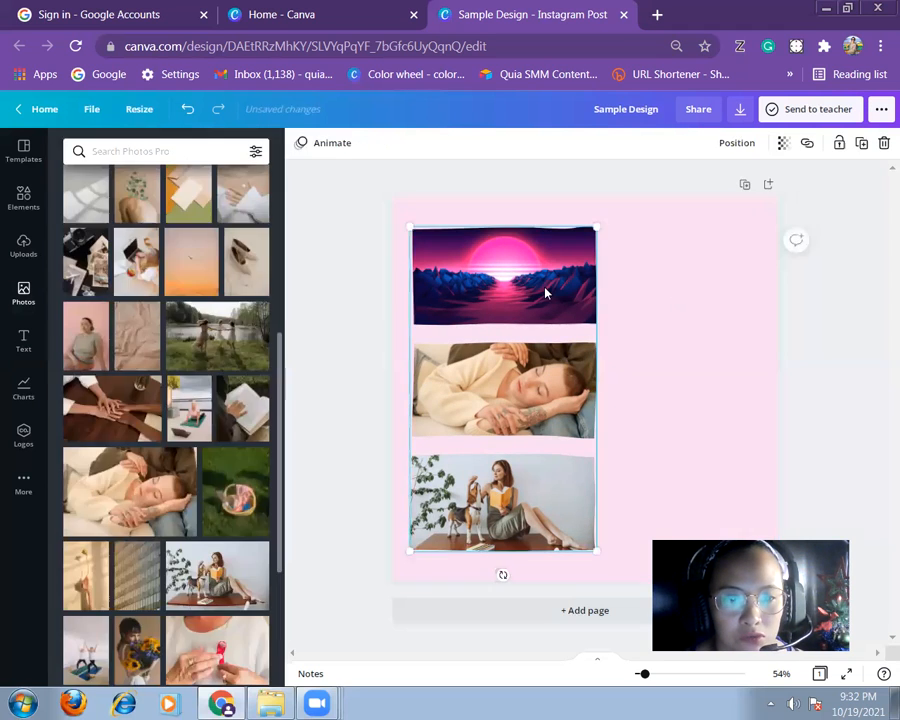
pyautogui.doubleClick(527, 284)
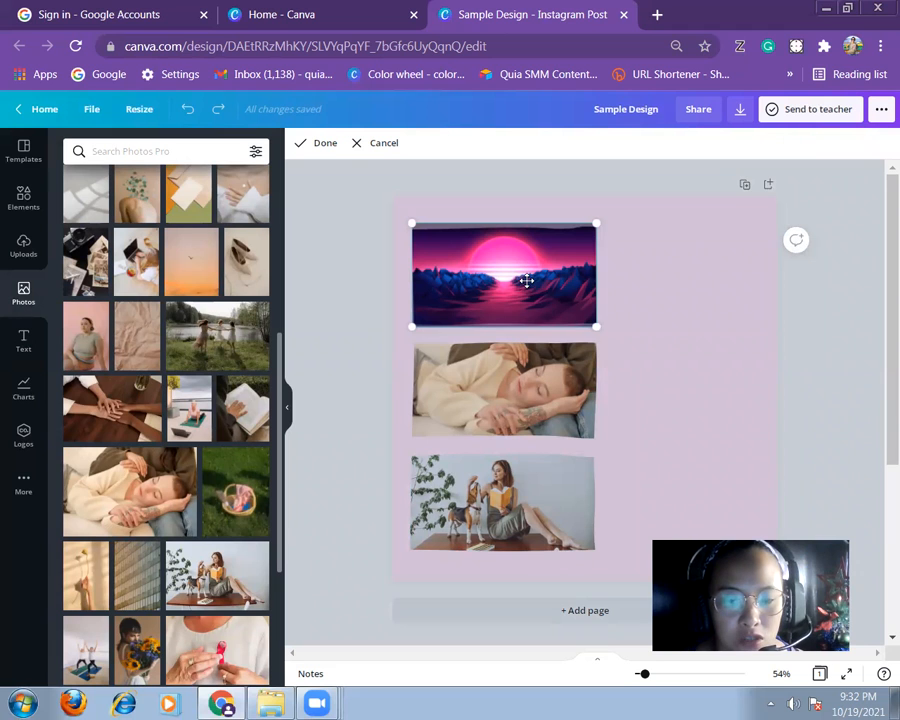
pyautogui.click(330, 143)
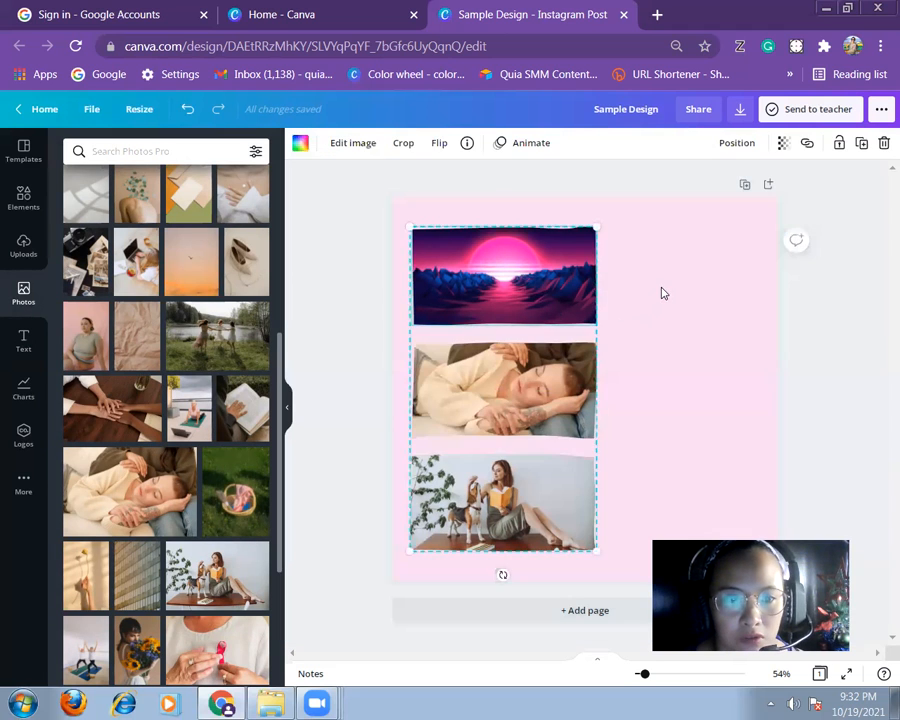
pyautogui.doubleClick(543, 276)
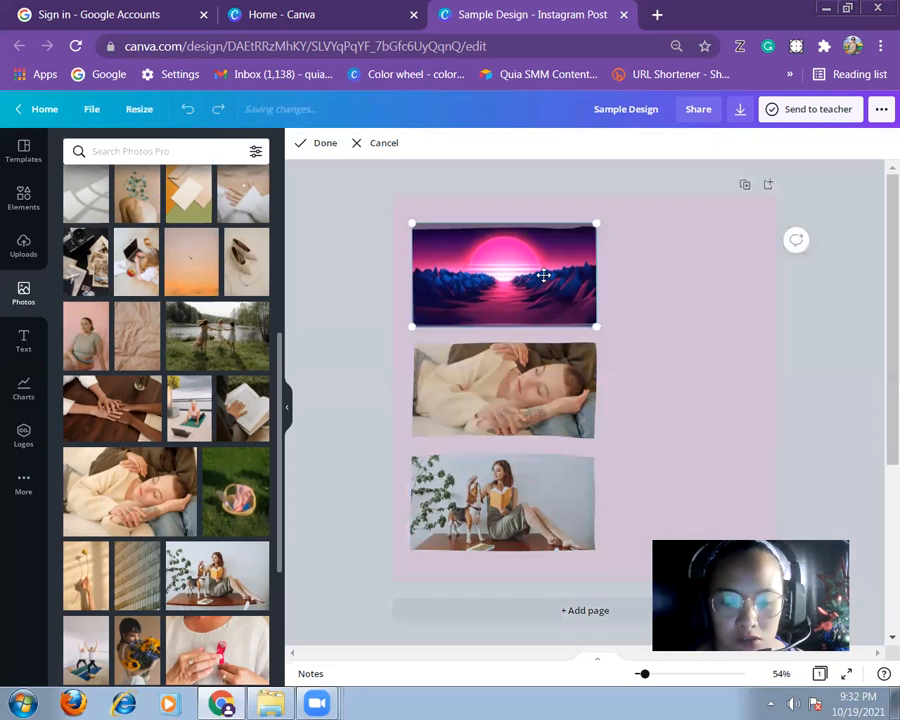
pyautogui.hotkey('ctrl', 'z')
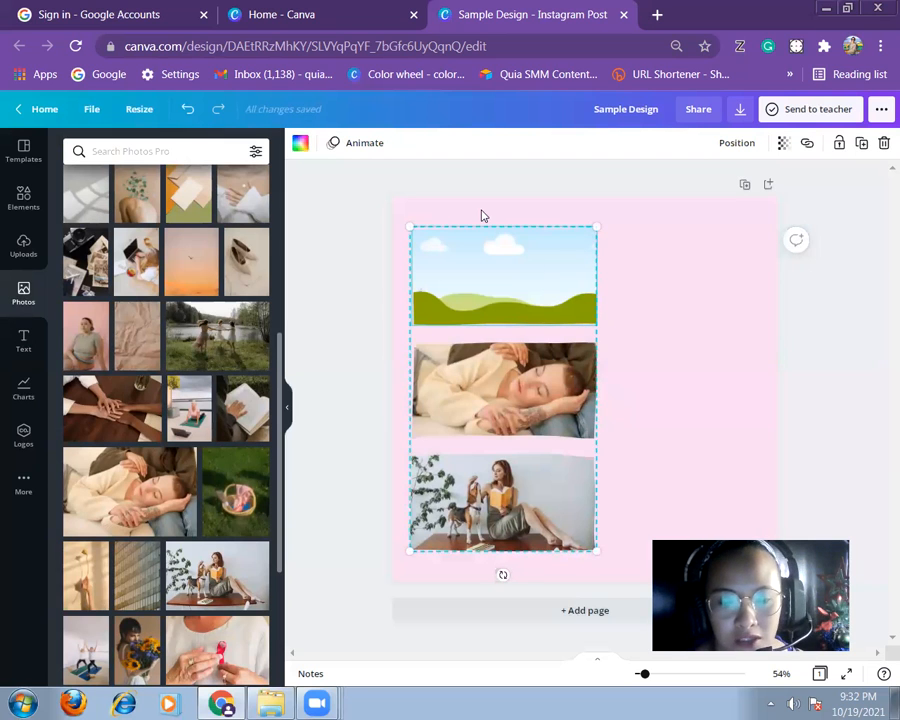
pyautogui.click(652, 259)
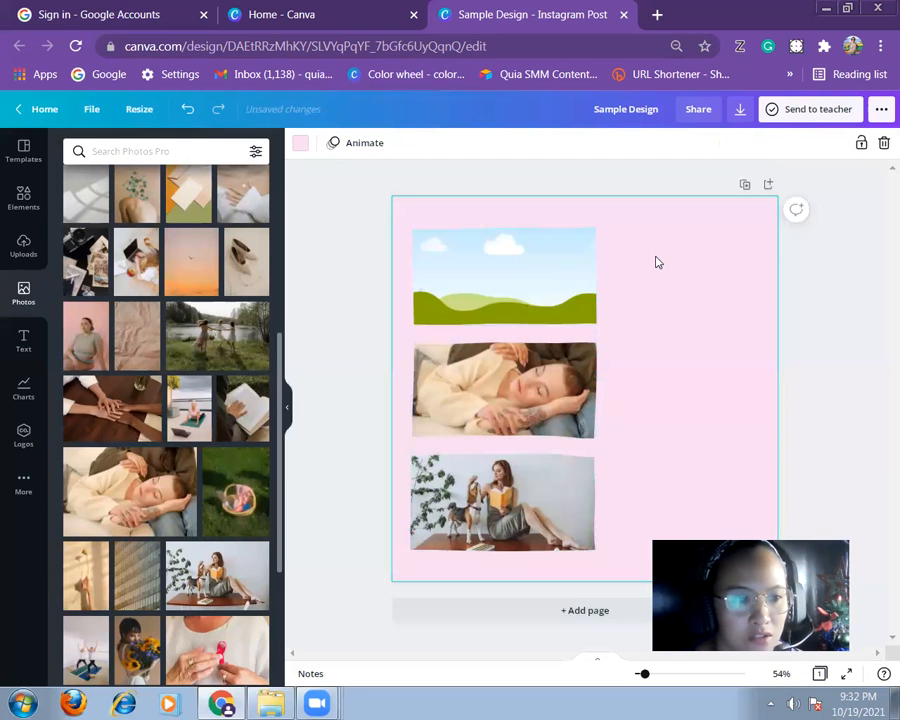
# - Browse the trending stock photos for a picture that suits the frame's empty upper strip
pyautogui.scroll(-5, 176, 494)
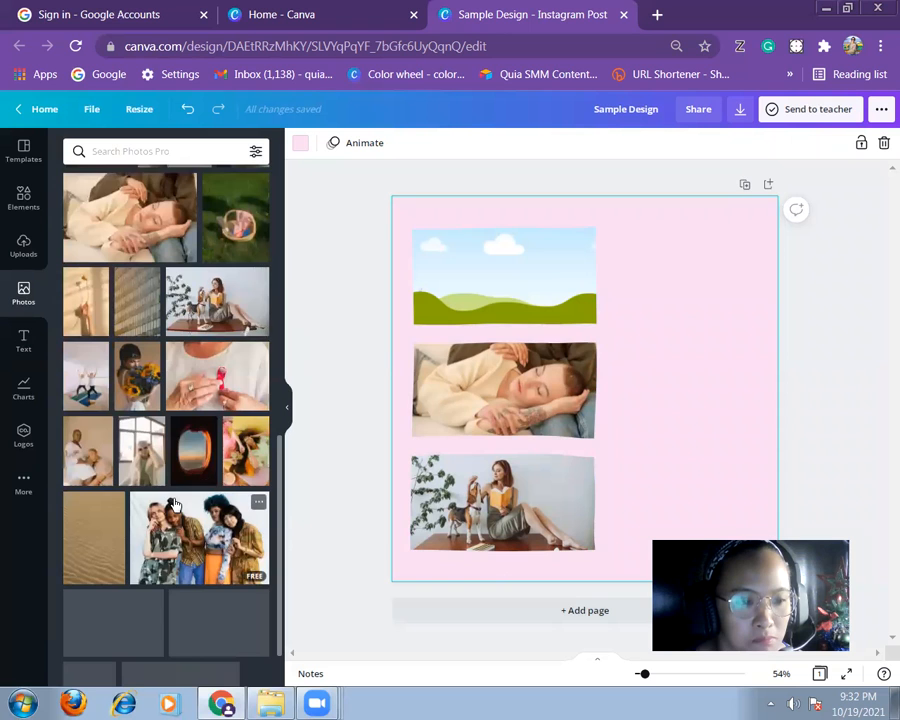
pyautogui.scroll(-2, 176, 503)
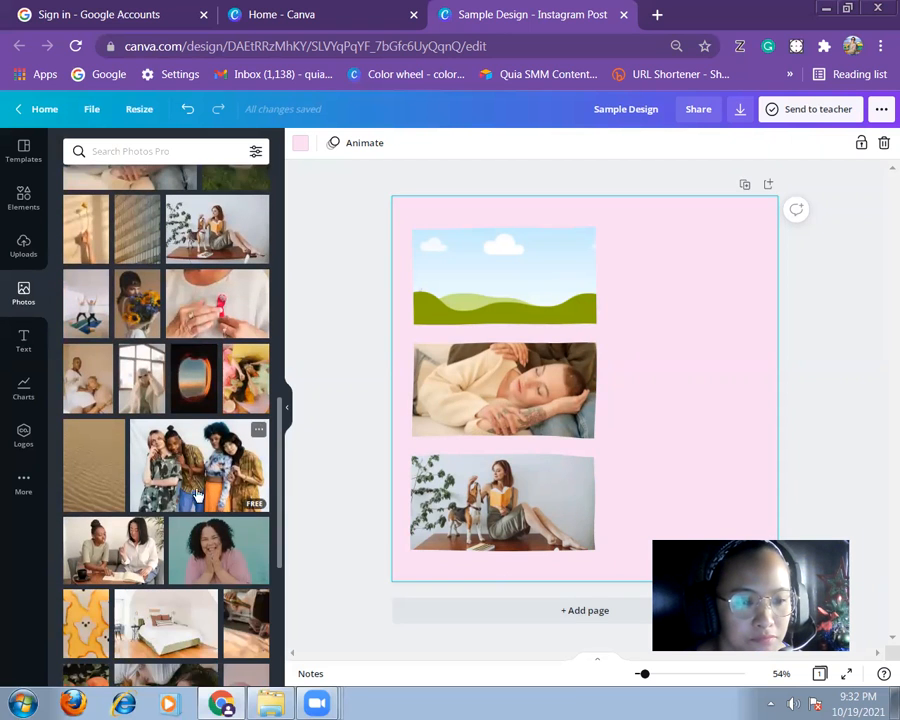
pyautogui.scroll(-3, 186, 507)
pyautogui.scroll(-4, 186, 507)
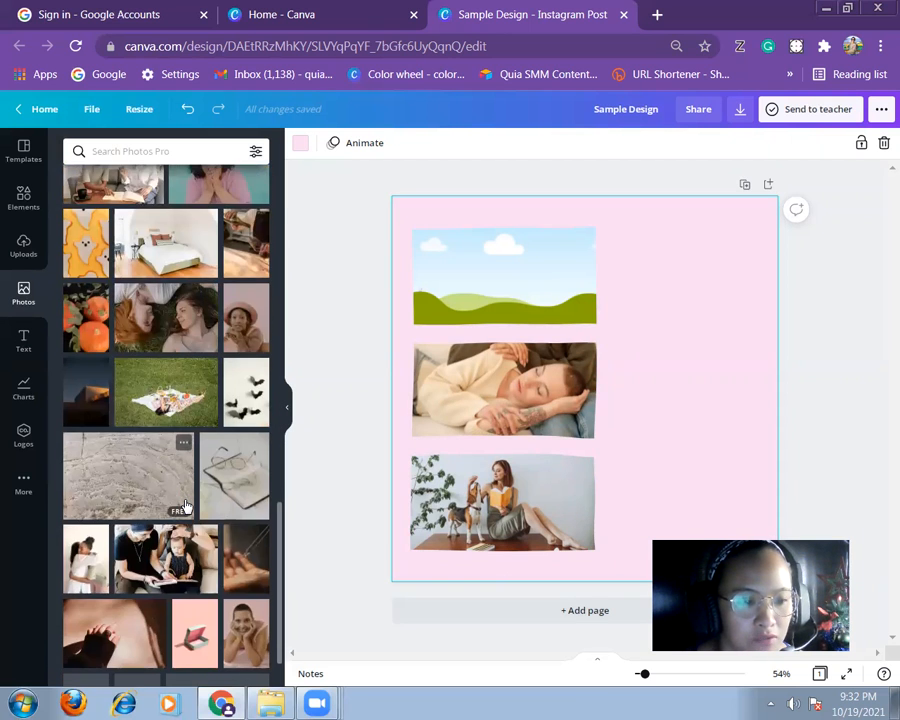
pyautogui.scroll(-4, 185, 507)
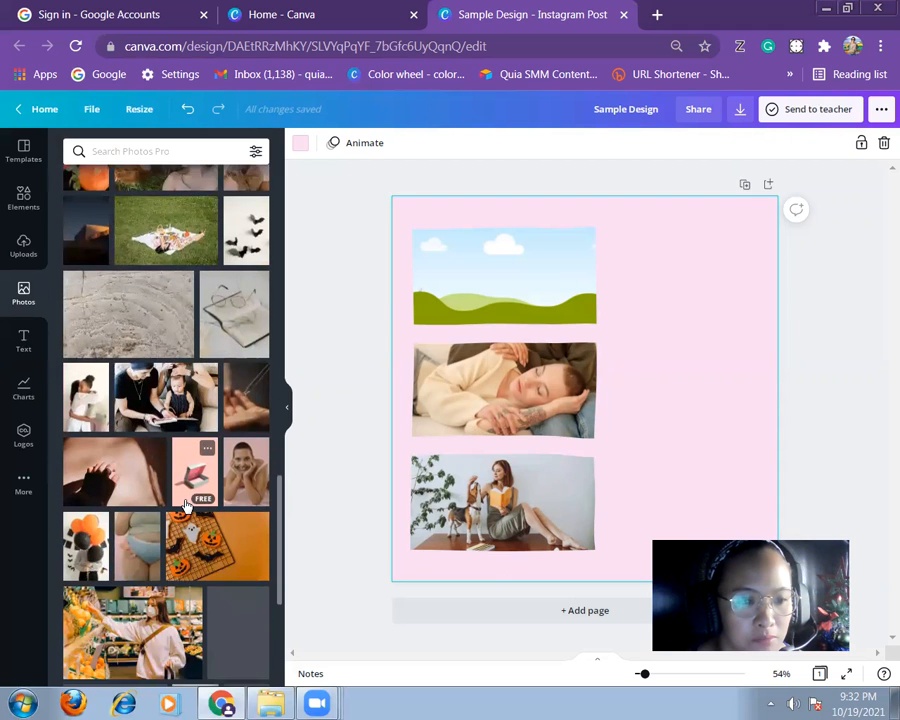
pyautogui.scroll(-5, 185, 506)
pyautogui.scroll(-3, 185, 506)
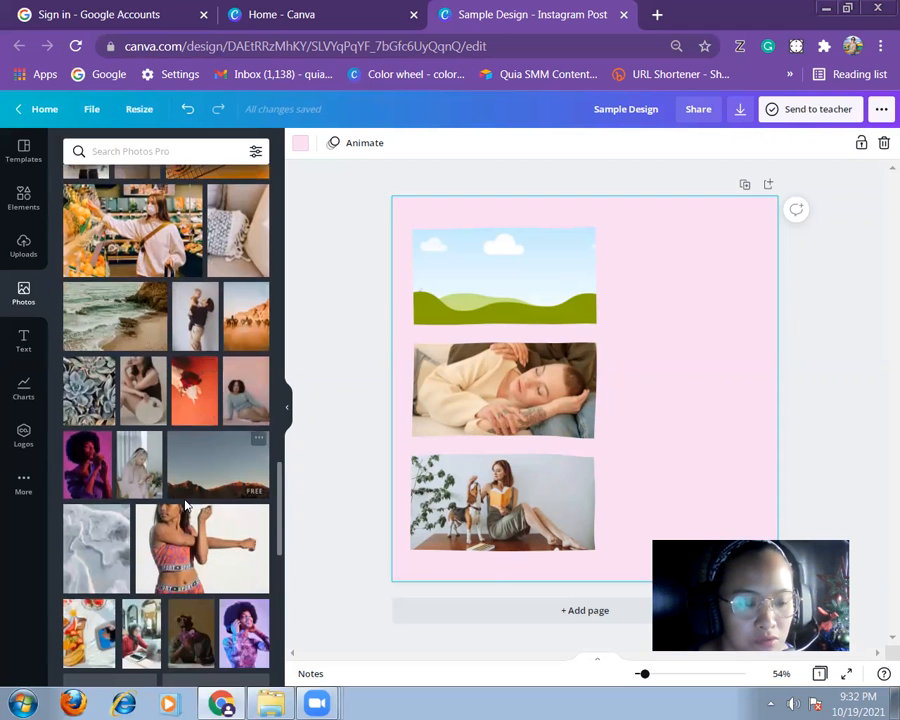
pyautogui.scroll(-7, 185, 507)
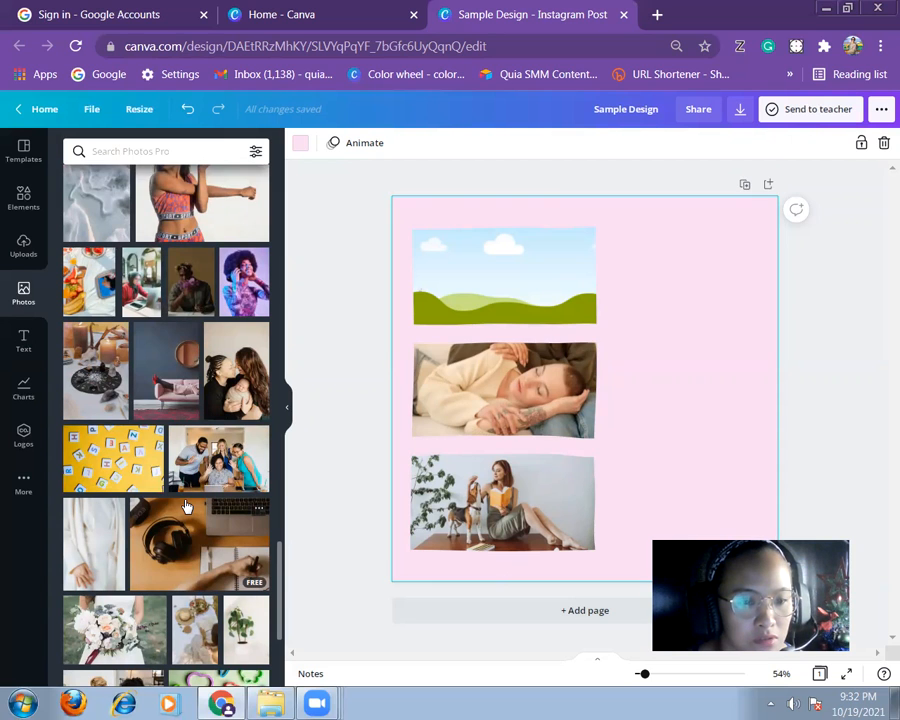
pyautogui.scroll(-4, 185, 507)
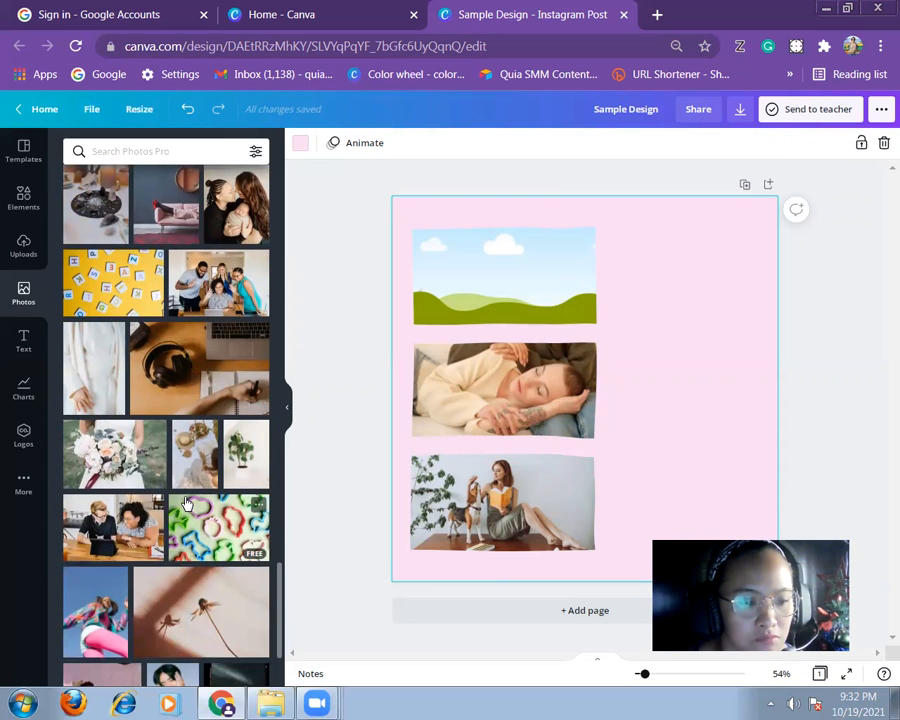
pyautogui.scroll(-3, 185, 503)
pyautogui.scroll(9, 185, 503)
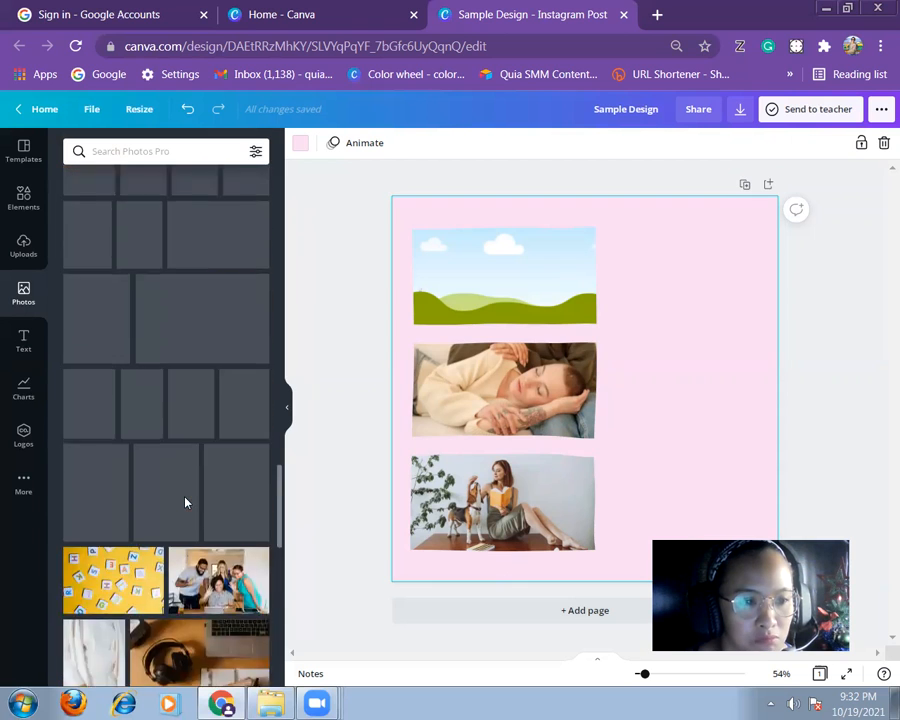
pyautogui.scroll(10, 185, 503)
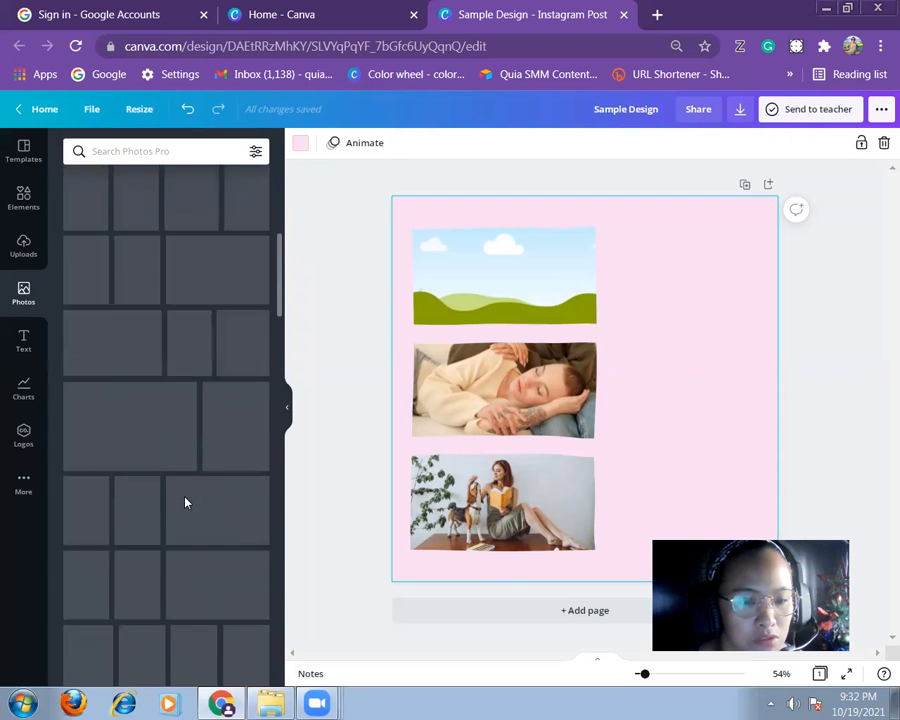
pyautogui.scroll(3, 185, 503)
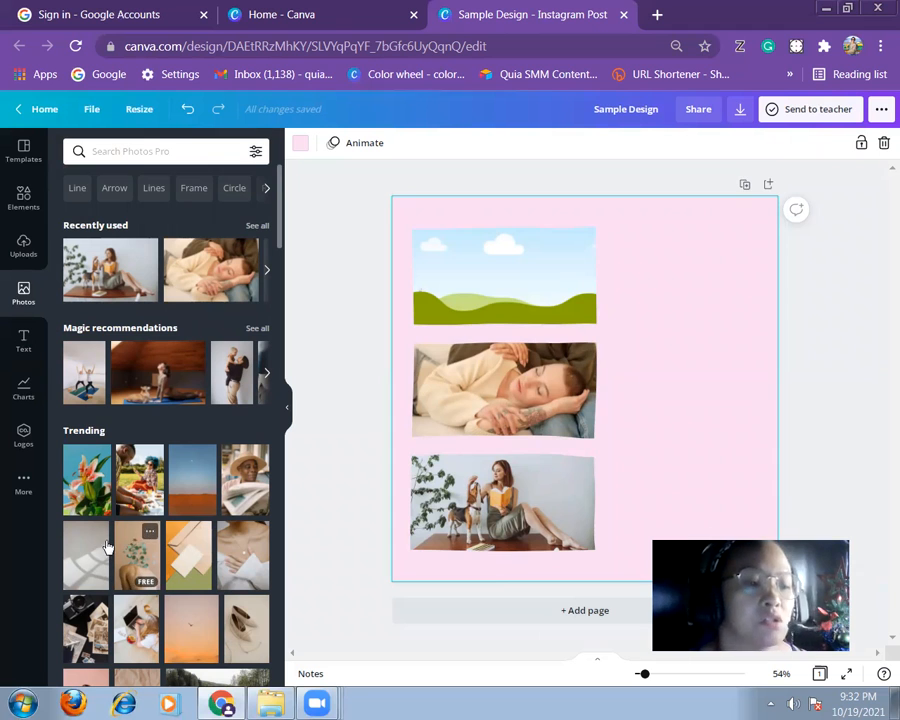
# - Fill the frame's upper strip with the stock photo of two women sitting on a sofa with an open book
pyautogui.scroll(-3, 105, 567)
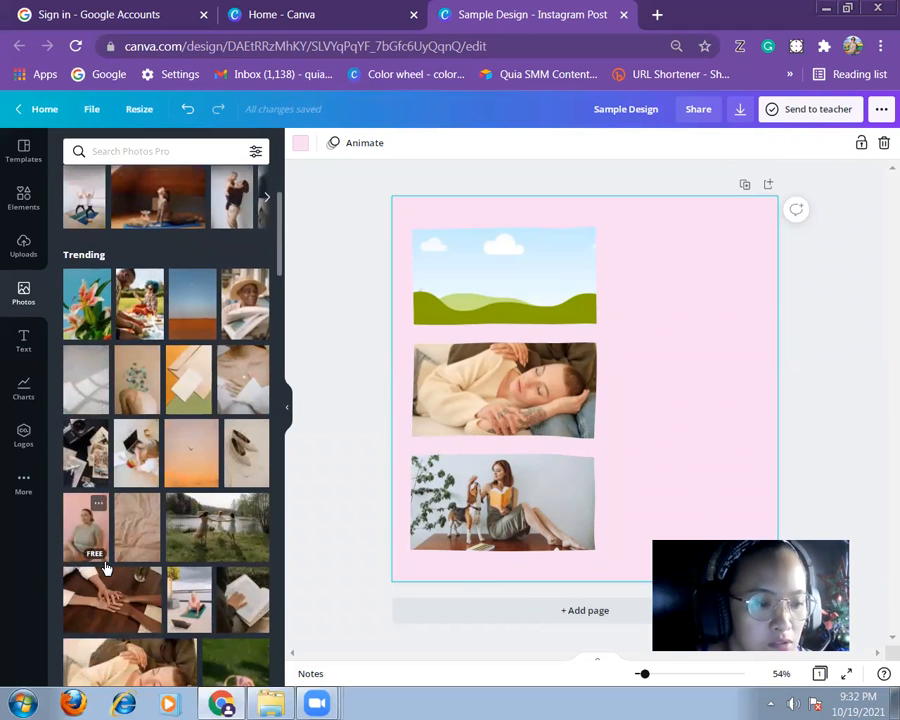
pyautogui.scroll(-3, 105, 567)
pyautogui.scroll(-5, 107, 568)
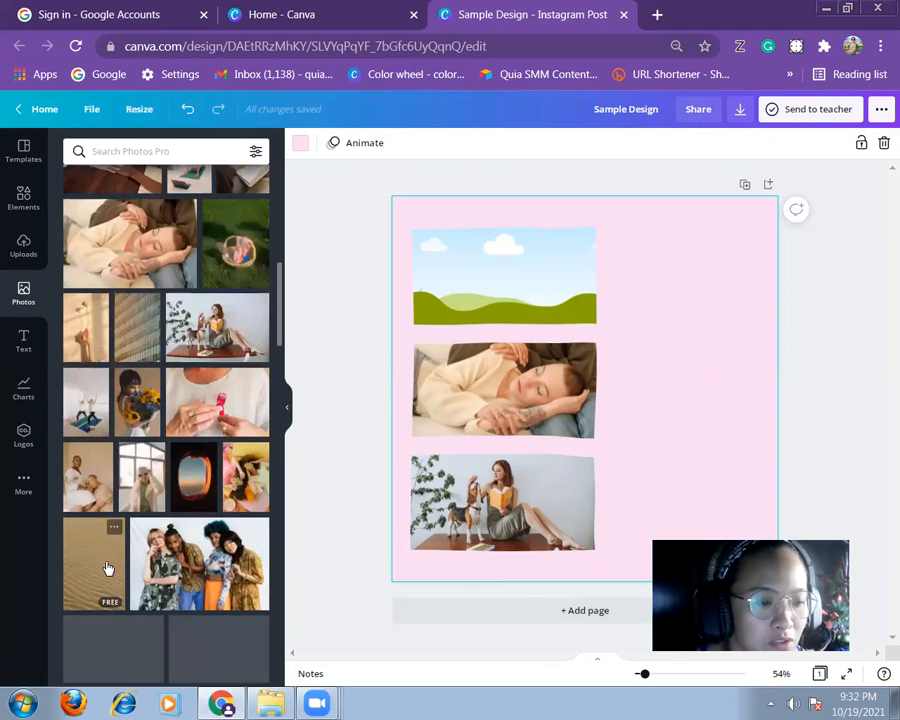
pyautogui.scroll(-2, 107, 568)
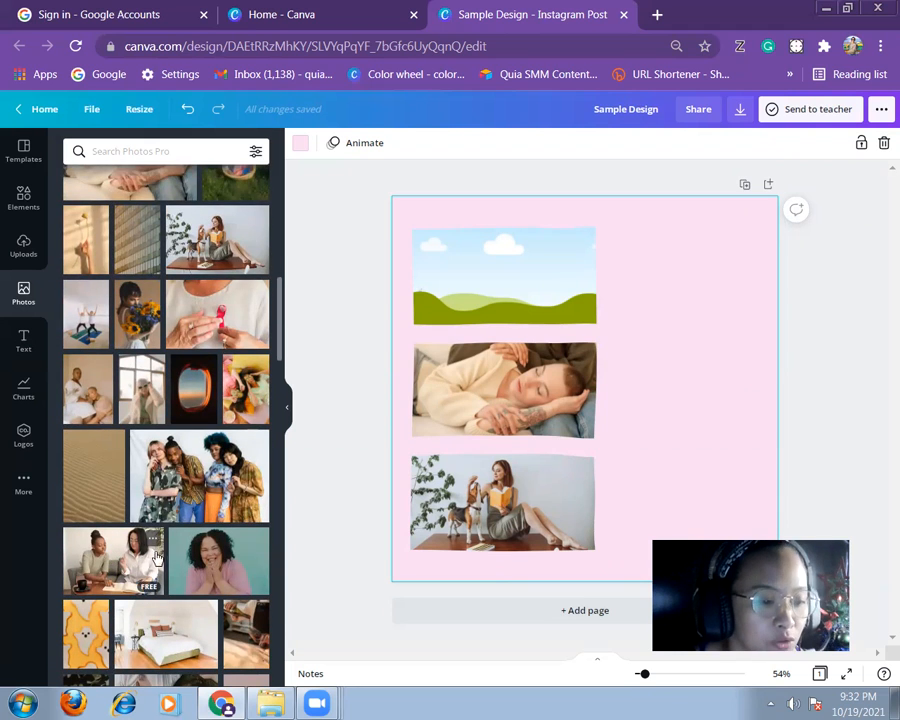
pyautogui.scroll(-2, 113, 566)
pyautogui.click(111, 487)
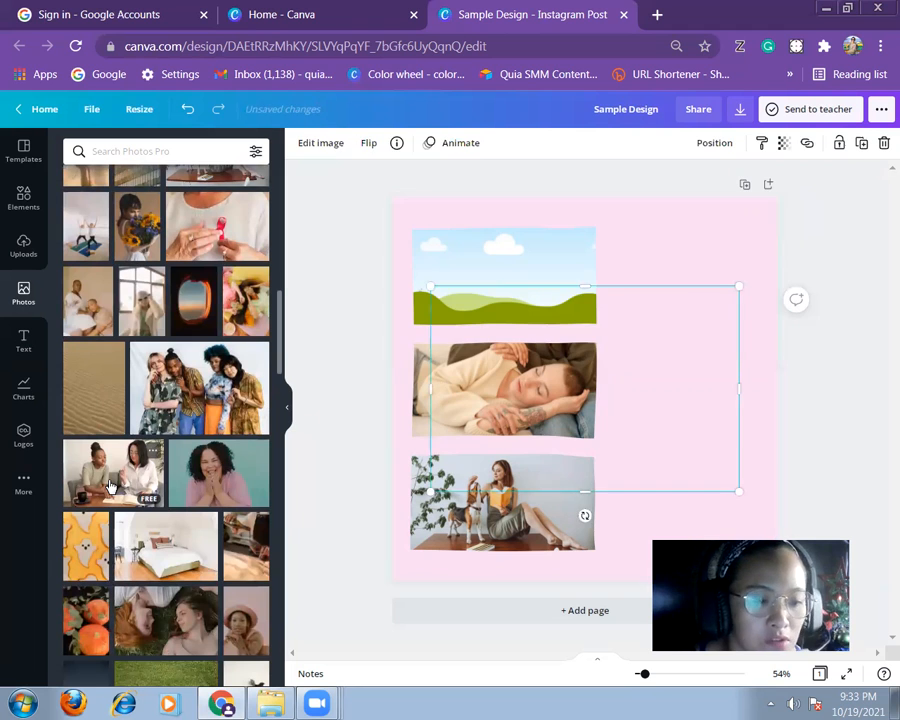
pyautogui.moveTo(466, 280); pyautogui.dragTo(490, 327)
pyautogui.click(660, 362)
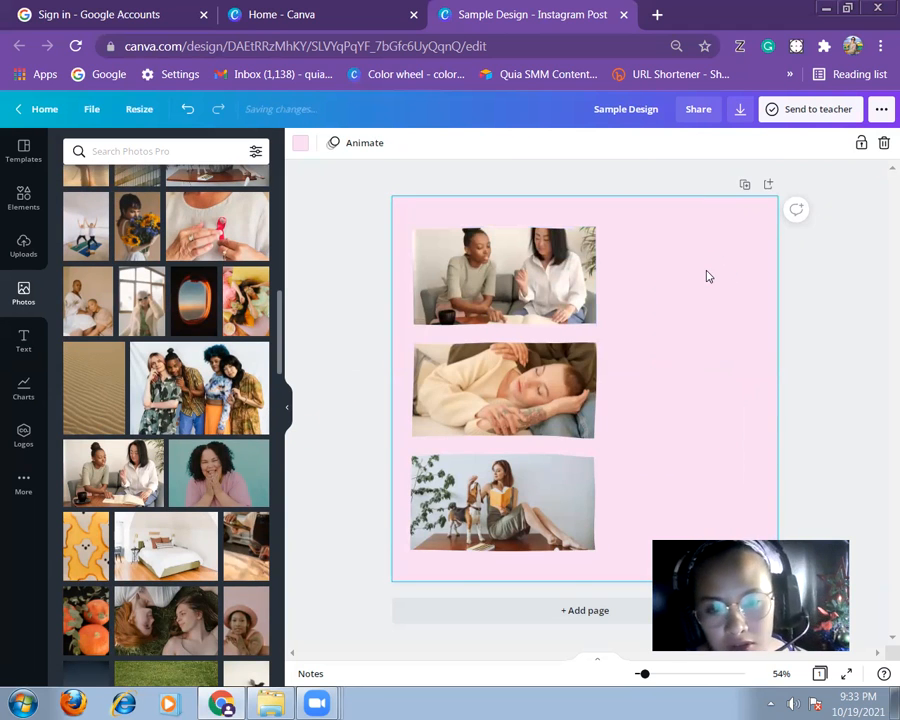
# - Shift the photo of the two women downward inside the frame's upper strip to show more space above their heads
pyautogui.click(490, 272)
pyautogui.doubleClick(493, 269)
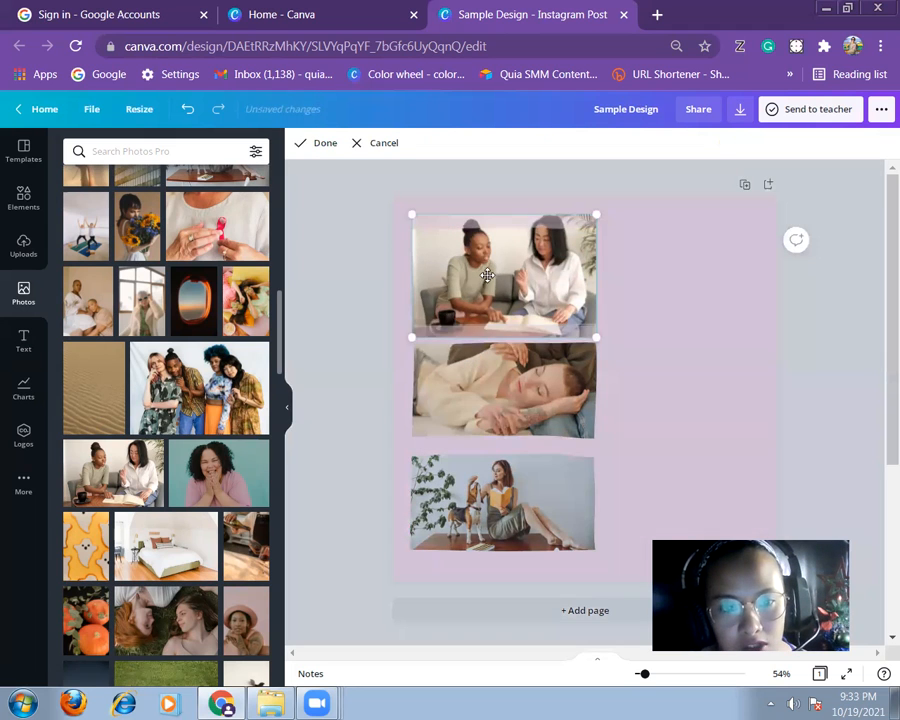
pyautogui.moveTo(493, 269); pyautogui.dragTo(481, 285)
pyautogui.click(646, 283)
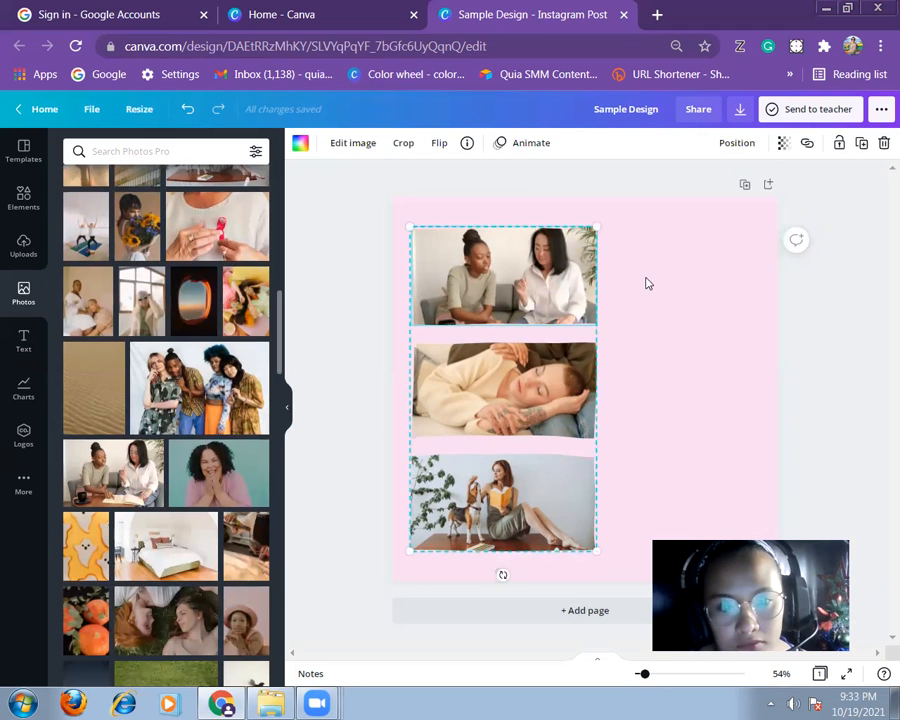
# - Change the page background to the light beige from the photo colors of the middle strip's picture
pyautogui.click(676, 282)
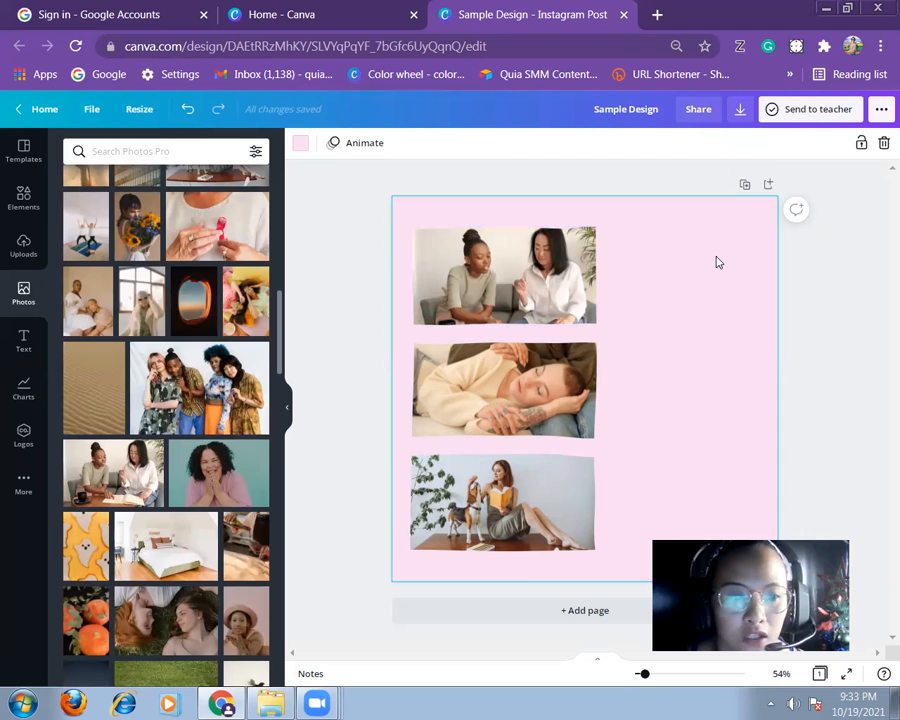
pyautogui.click(300, 144)
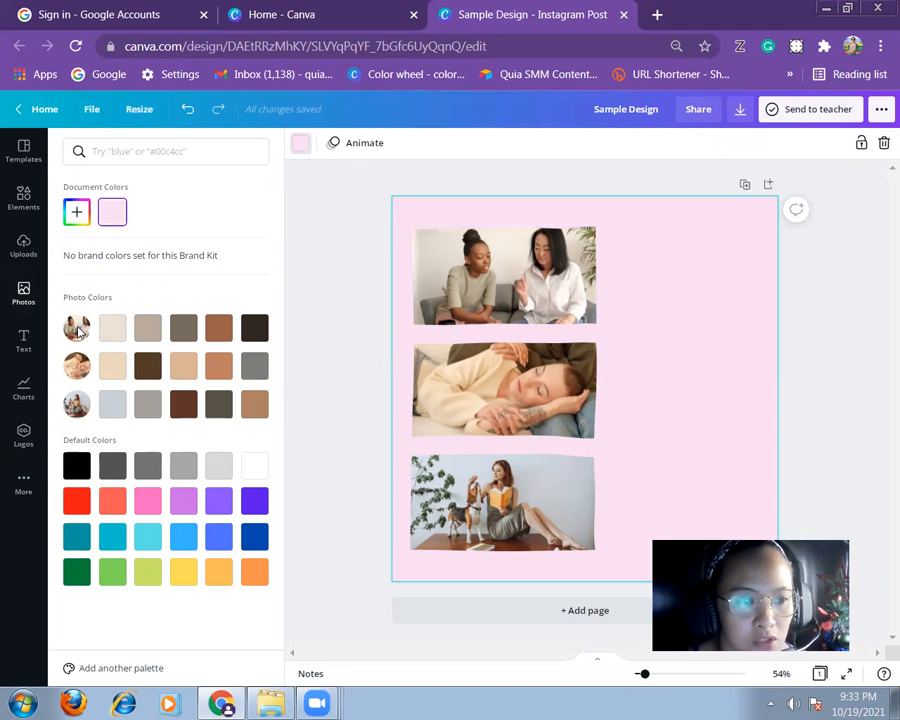
pyautogui.click(117, 369)
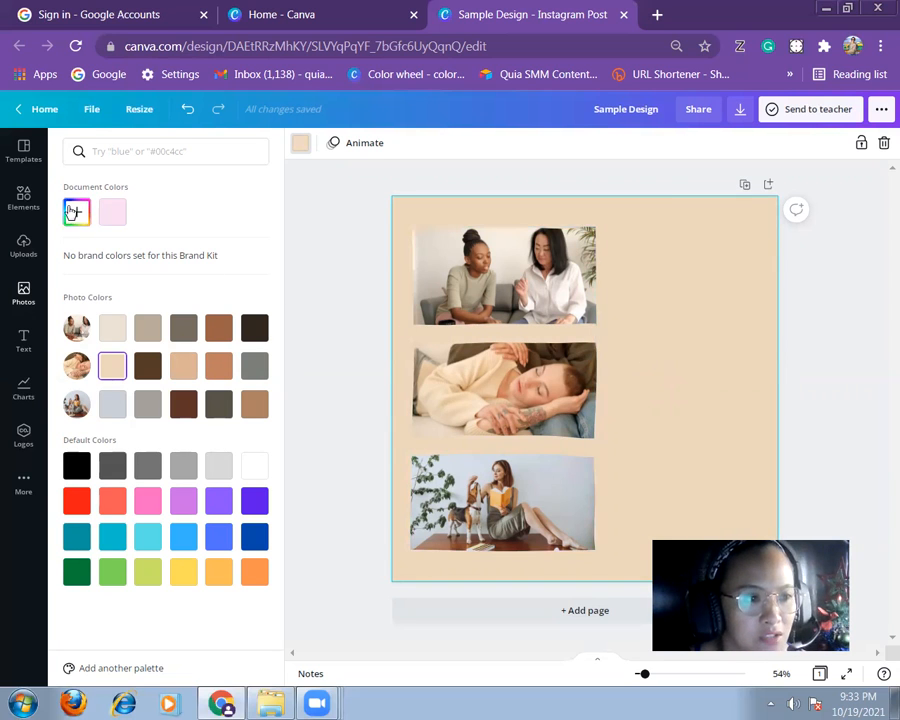
# - Add the gold tilted double-rectangle frame graphic to the page and enlarge it to almost the full page height
pyautogui.click(24, 197)
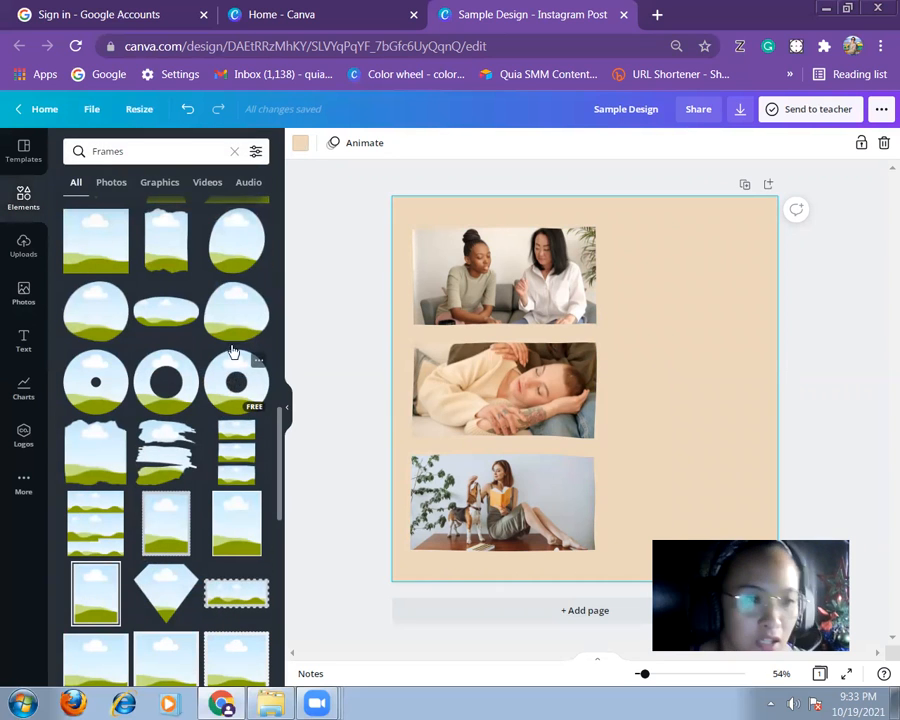
pyautogui.click(162, 184)
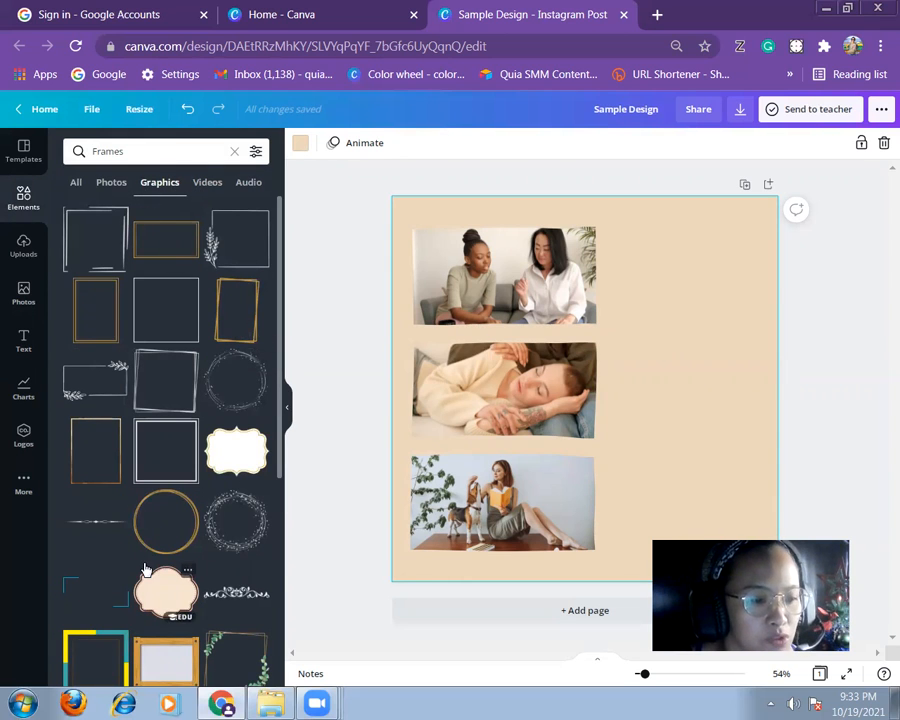
pyautogui.click(225, 320)
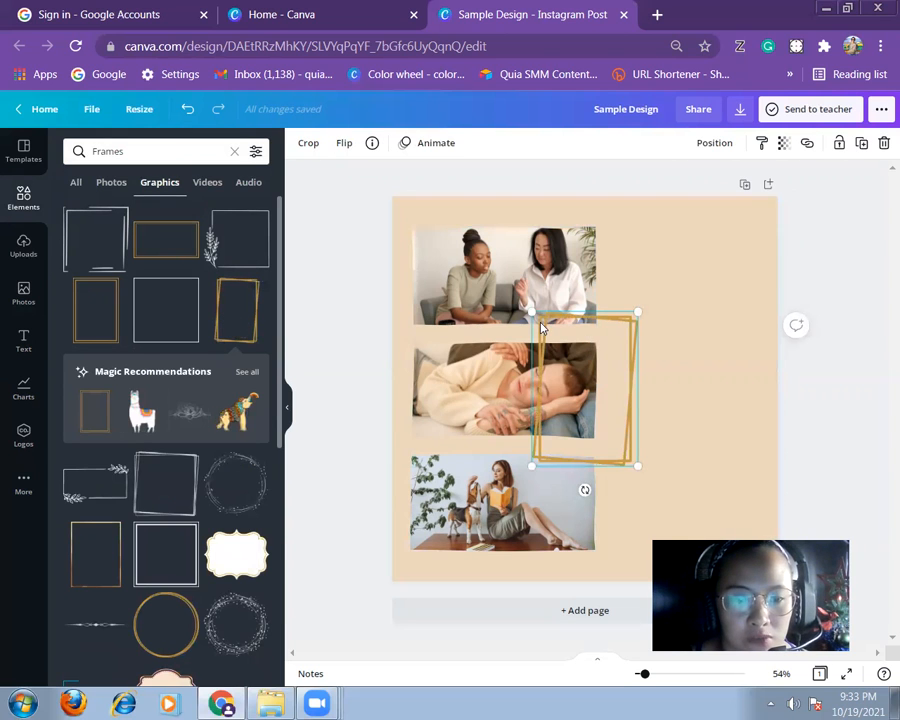
pyautogui.moveTo(528, 310); pyautogui.dragTo(474, 228)
pyautogui.moveTo(637, 465); pyautogui.dragTo(713, 574)
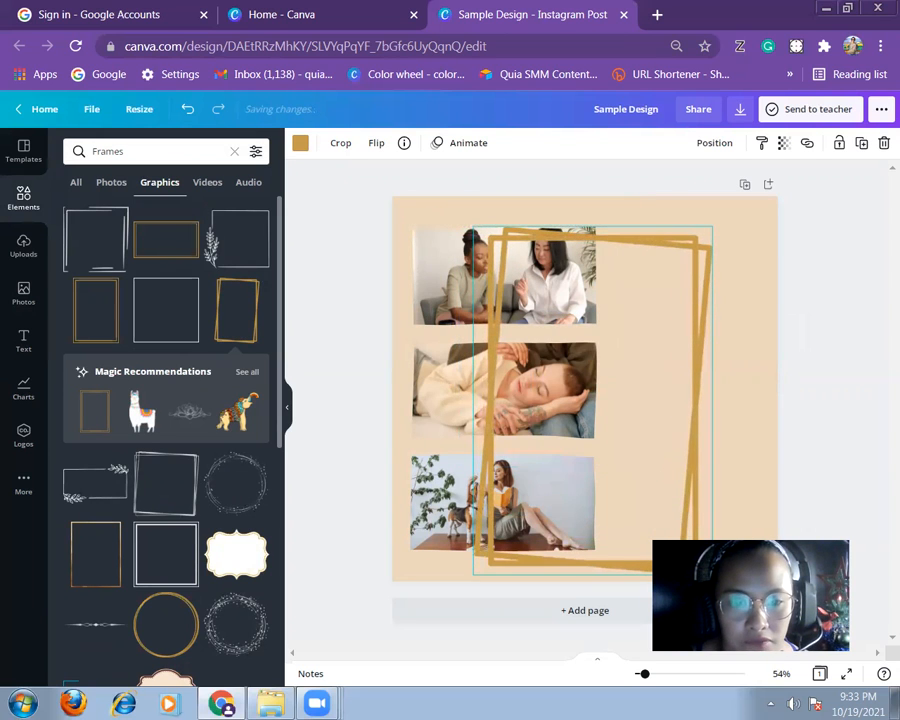
# - Send the gold double-rectangle frame backward behind the three-strip photo frame and center it around the photos
pyautogui.moveTo(672, 366); pyautogui.dragTo(669, 347)
pyautogui.rightClick(672, 354)
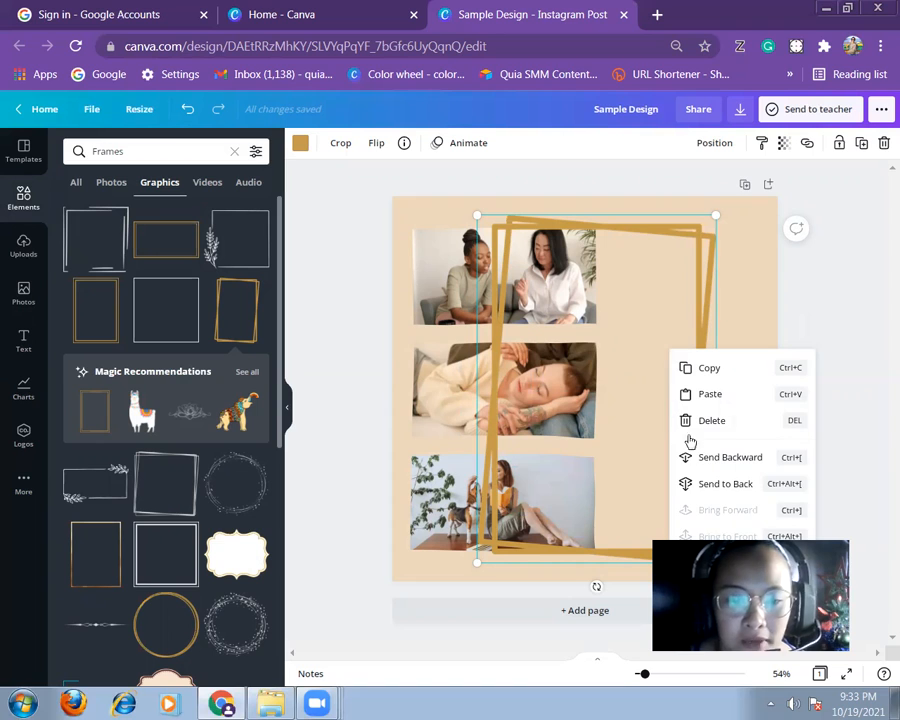
pyautogui.click(723, 457)
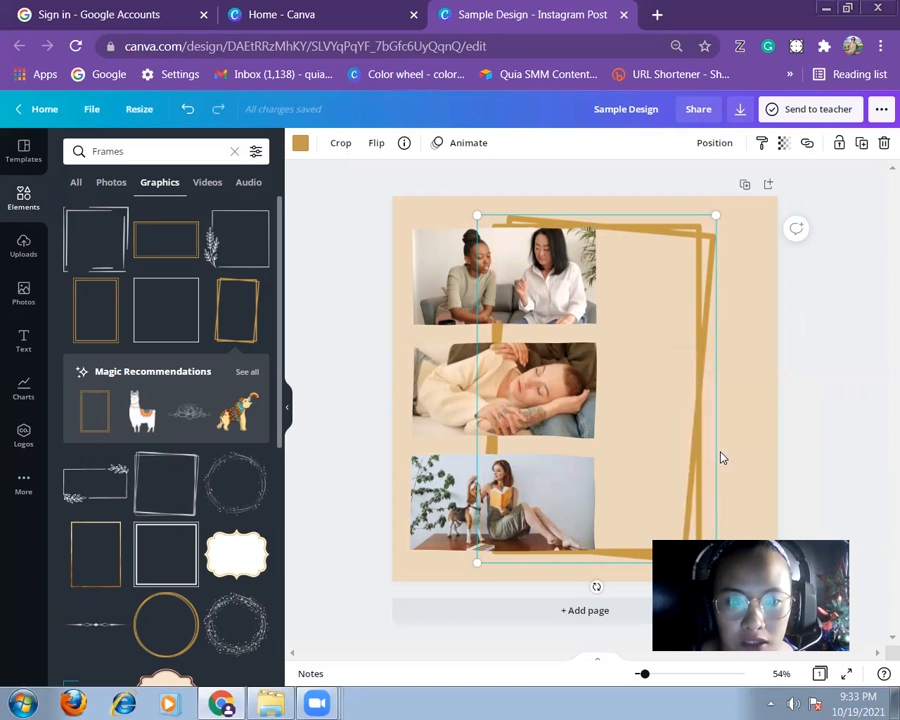
pyautogui.moveTo(673, 321); pyautogui.dragTo(591, 311)
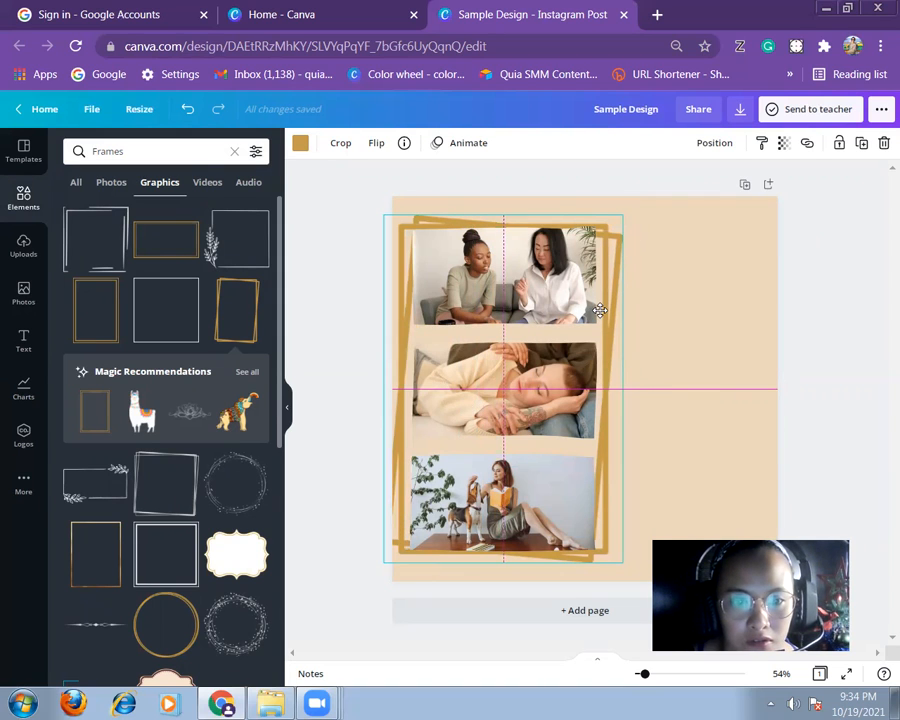
pyautogui.click(693, 324)
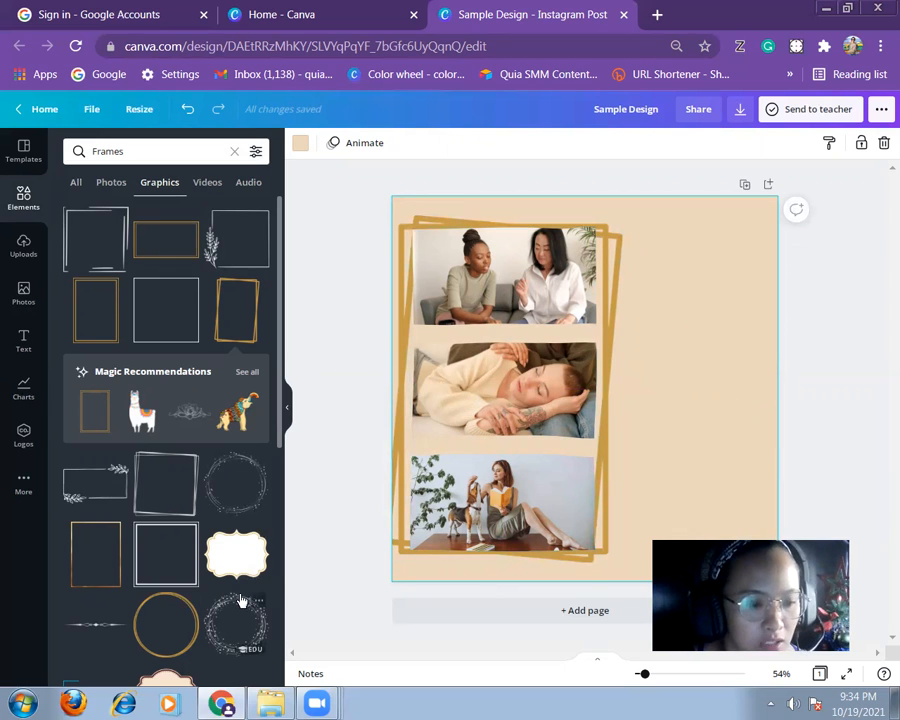
# - Search the graphics for "leaves" and add the white line-art leafy branch to the page
pyautogui.click(181, 158)
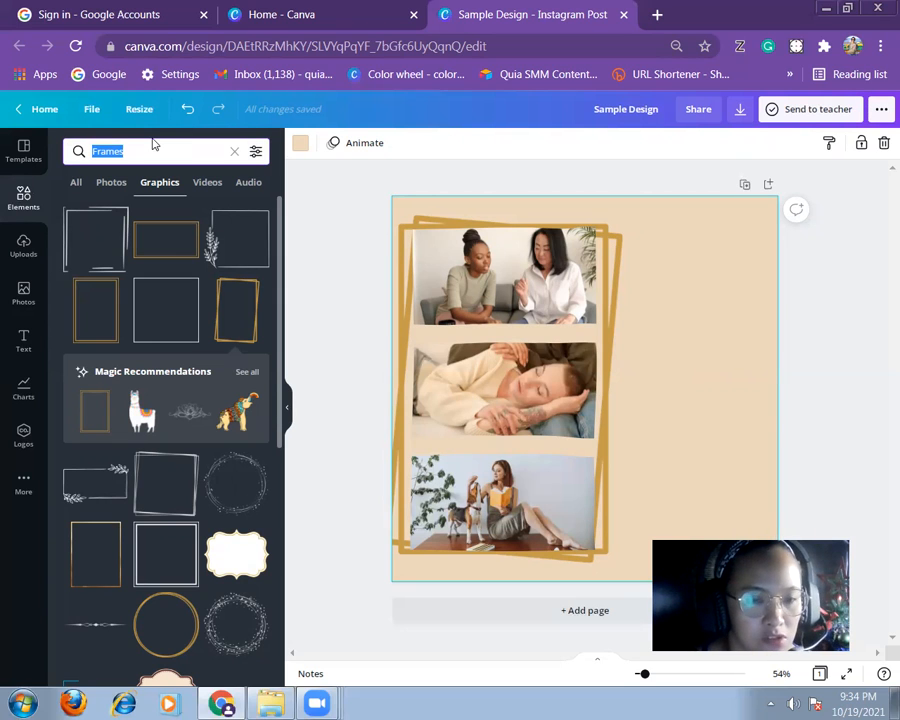
pyautogui.write('l')
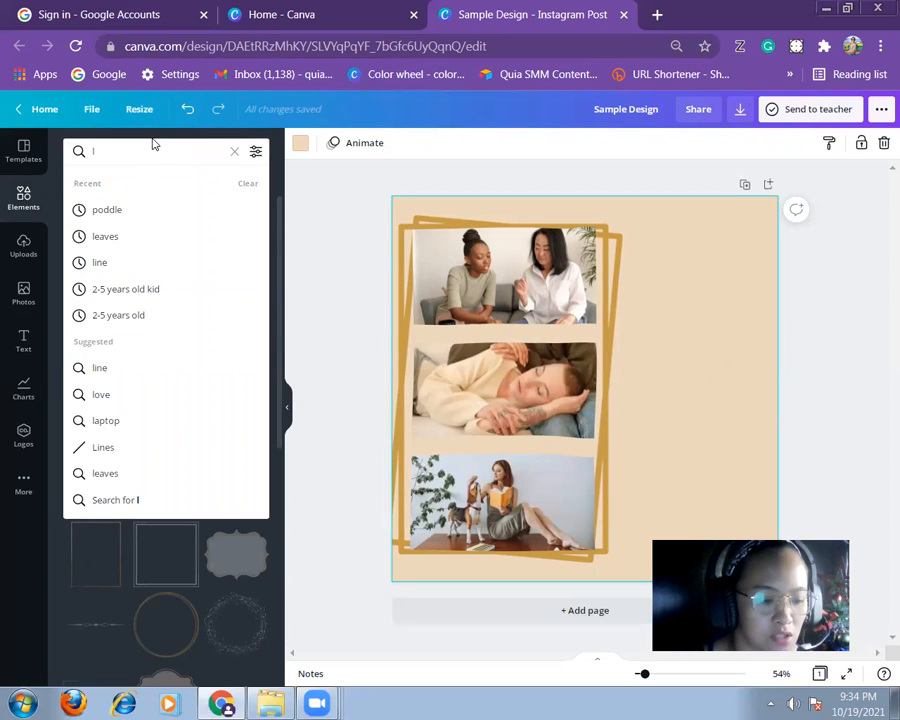
pyautogui.write('eaves')
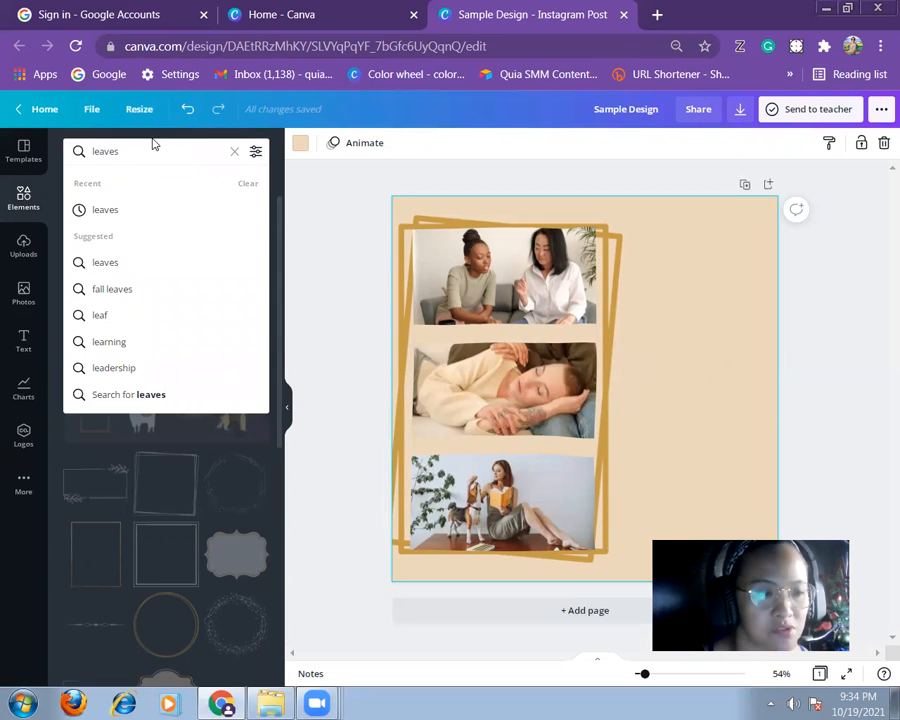
pyautogui.click(156, 209)
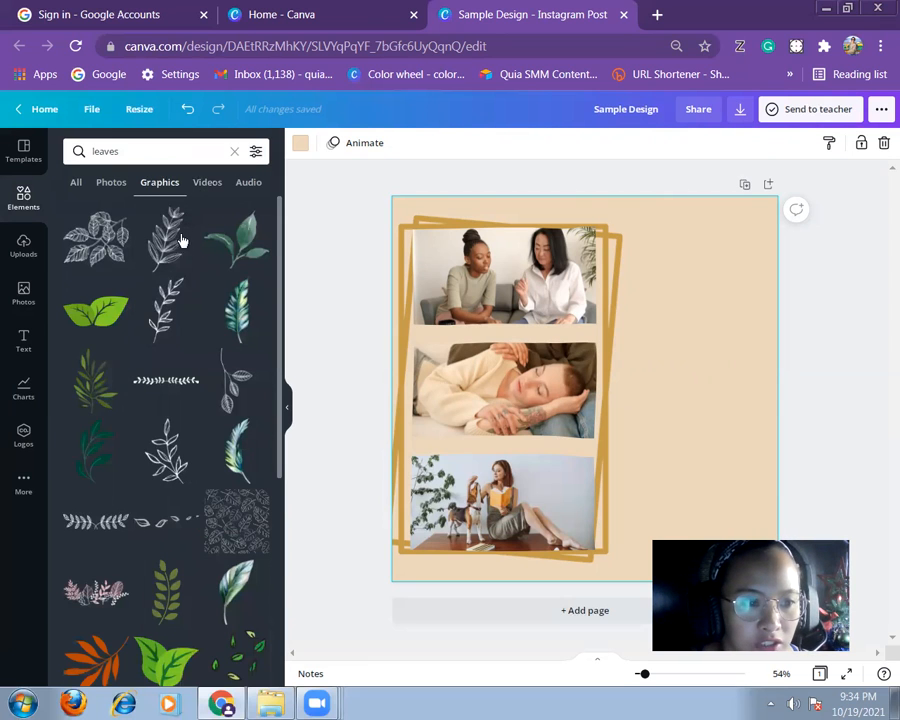
pyautogui.scroll(-4, 203, 552)
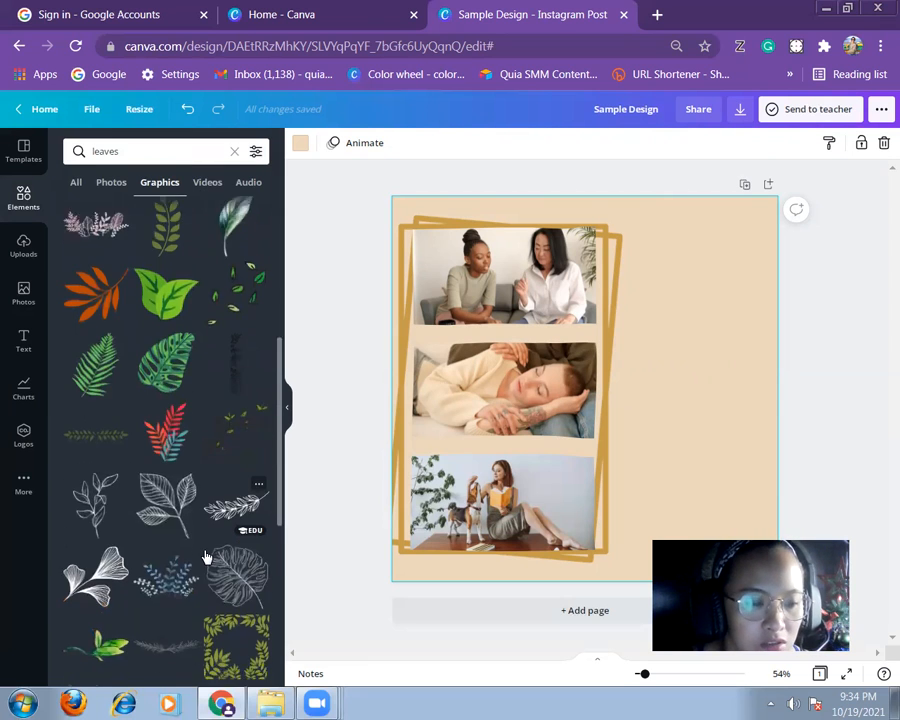
pyautogui.scroll(-2, 205, 556)
pyautogui.scroll(5, 205, 556)
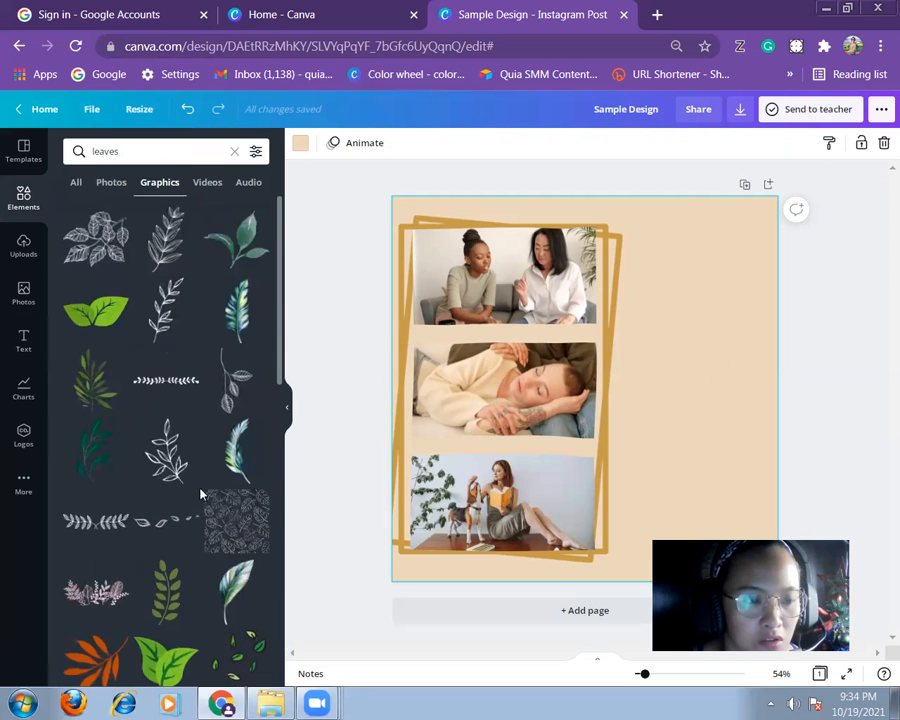
pyautogui.click(165, 245)
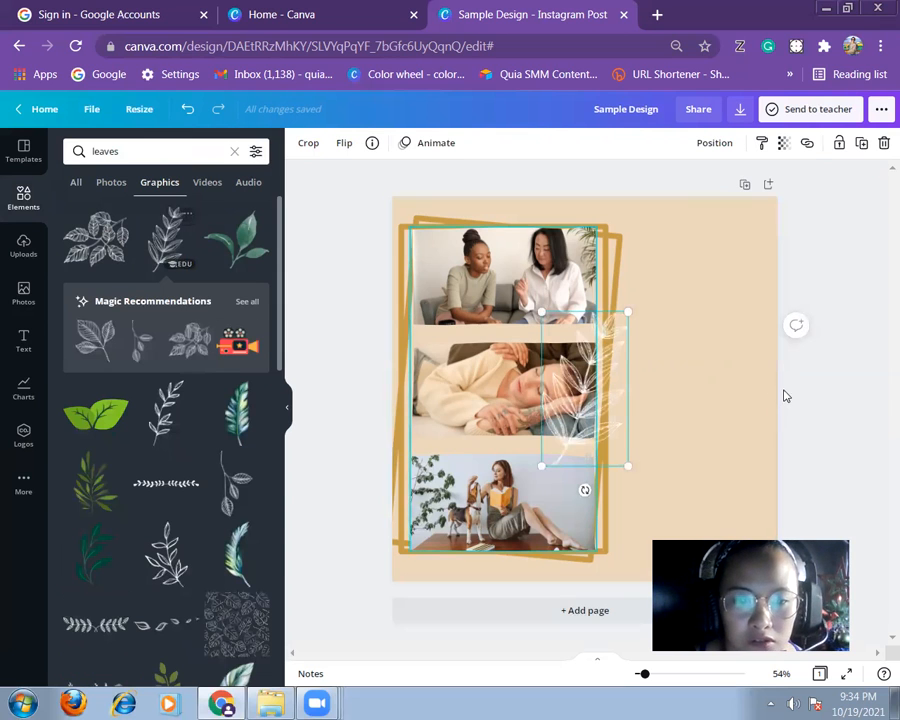
# - Move the leafy branch to the lower-right corner of the photo frame and recolor it reddish brown from the top picture's photo colors
pyautogui.moveTo(596, 404); pyautogui.dragTo(620, 516)
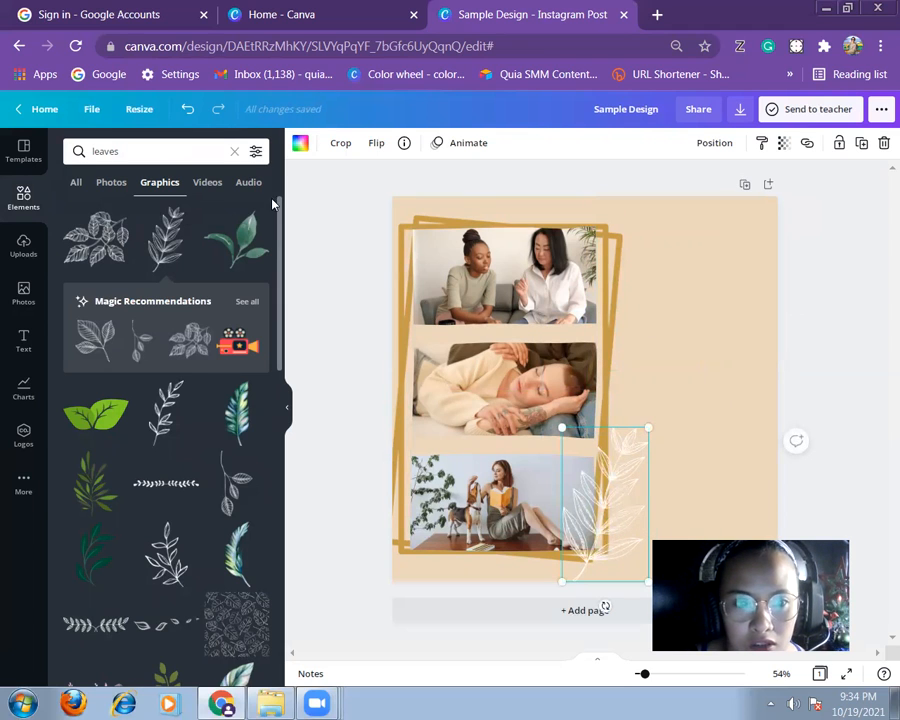
pyautogui.click(301, 144)
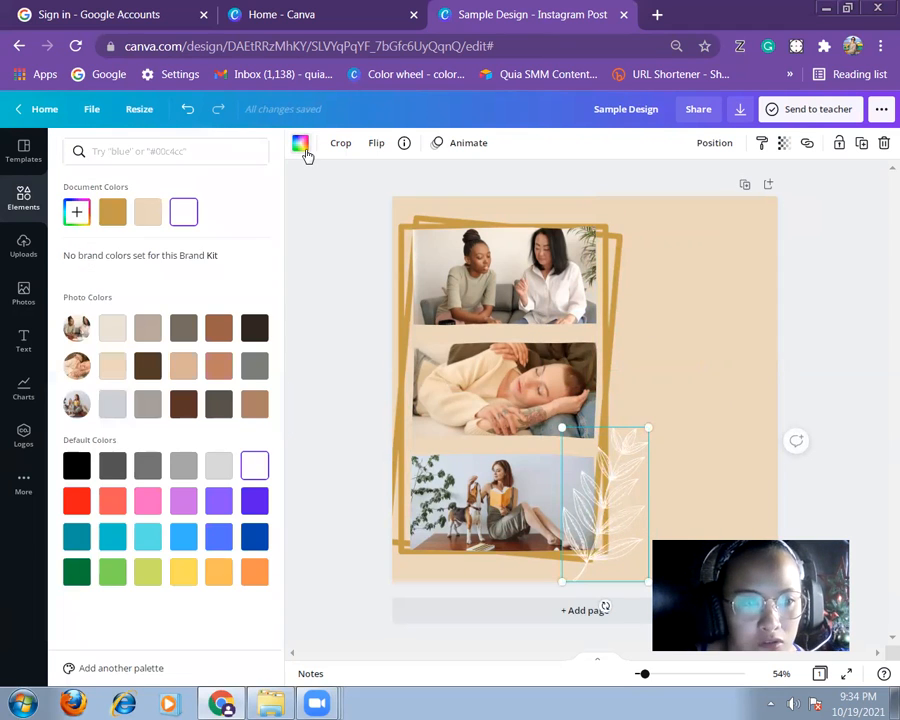
pyautogui.click(219, 328)
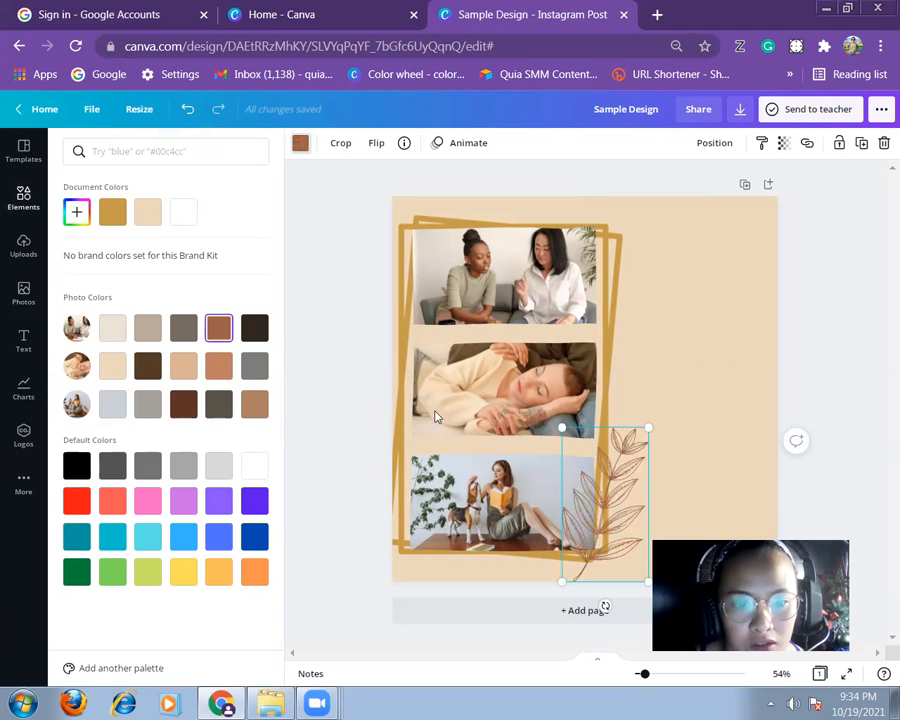
# - Send the brown leafy branch backward two levels so it sits behind the photo strips and the gold frame
pyautogui.rightClick(603, 510)
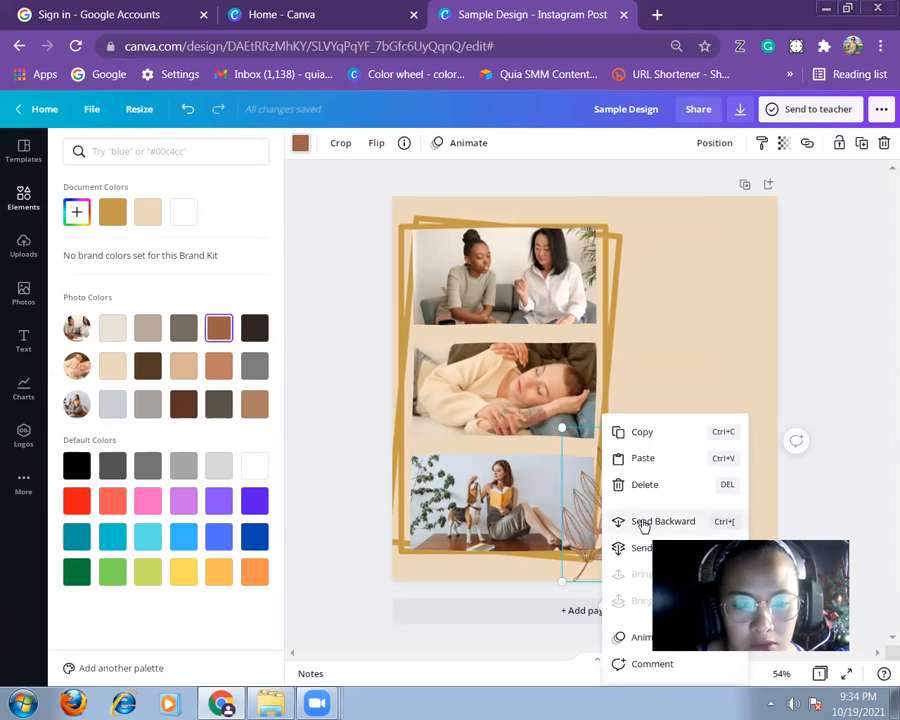
pyautogui.click(640, 522)
pyautogui.rightClick(636, 524)
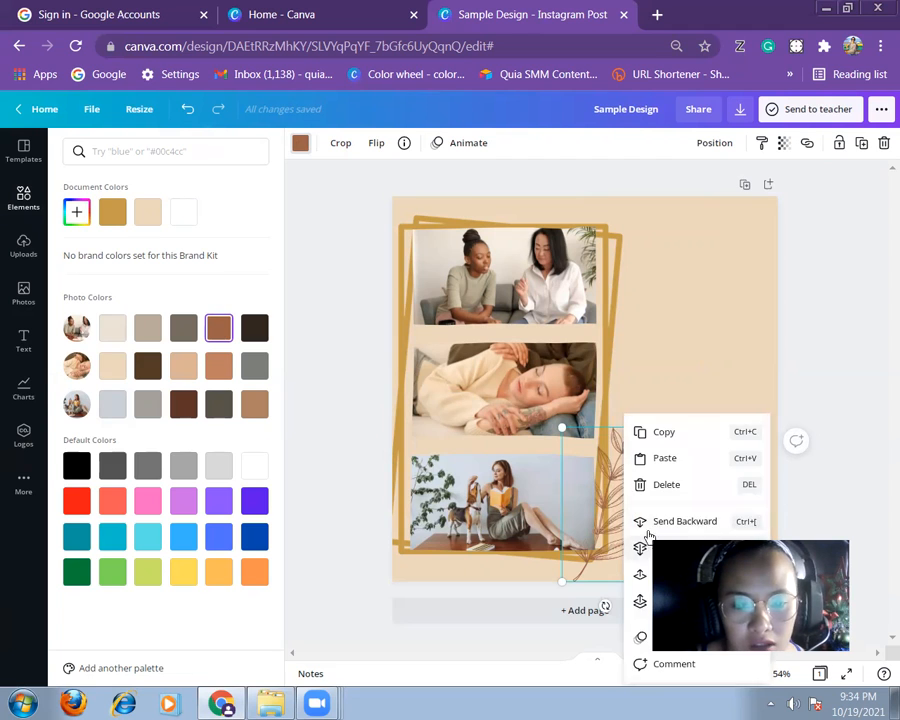
pyautogui.click(654, 526)
pyautogui.click(682, 409)
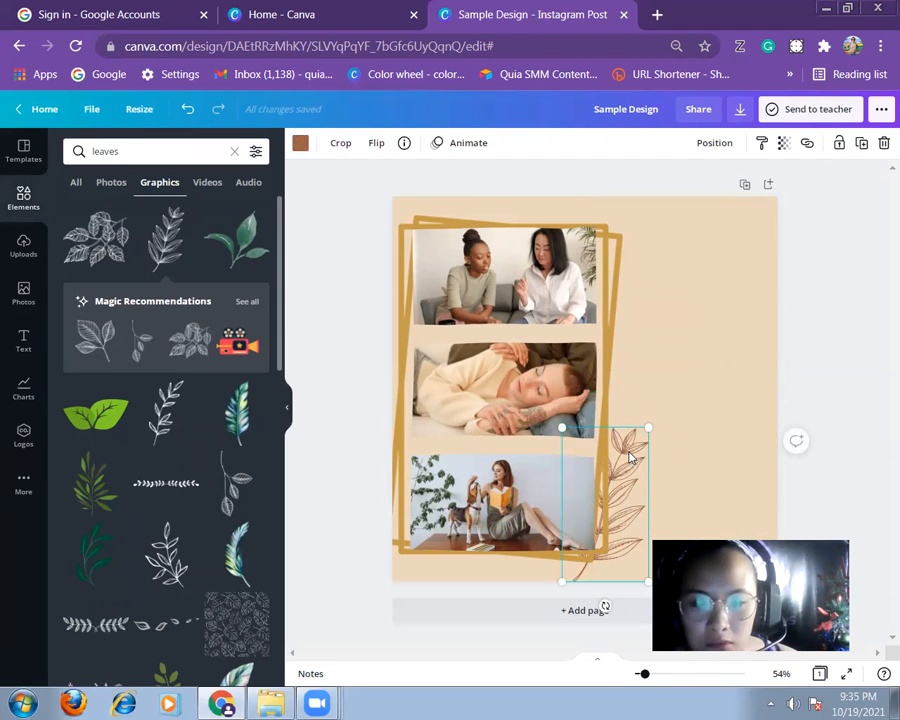
# - Duplicate the brown leafy branch, place the copy at the page's upper-left corner and send it to the back
pyautogui.hotkey('ctrl', 'v')
pyautogui.moveTo(618, 486); pyautogui.dragTo(414, 241)
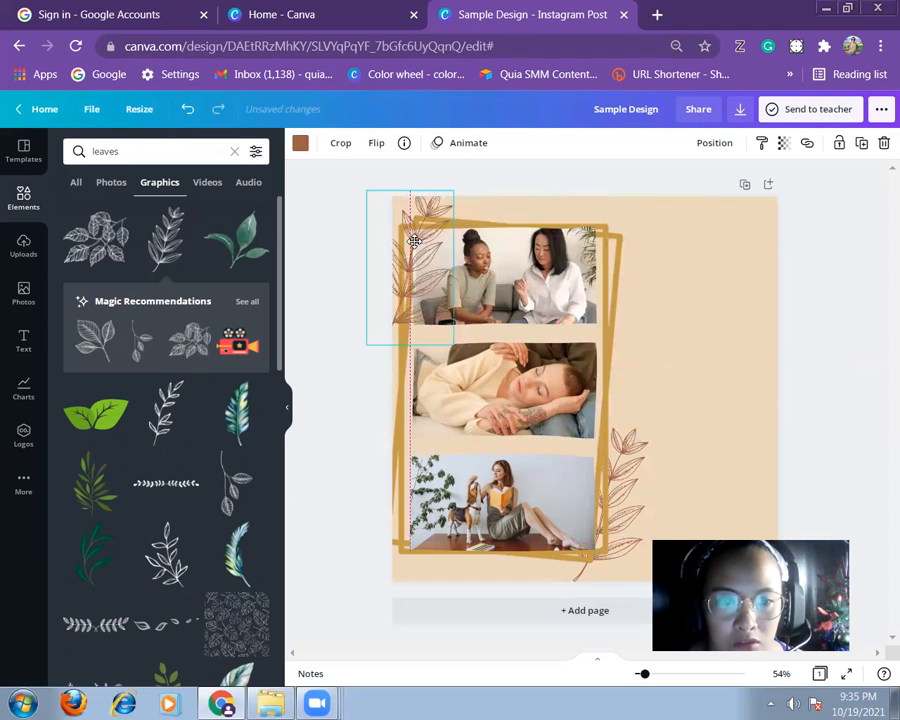
pyautogui.rightClick(415, 244)
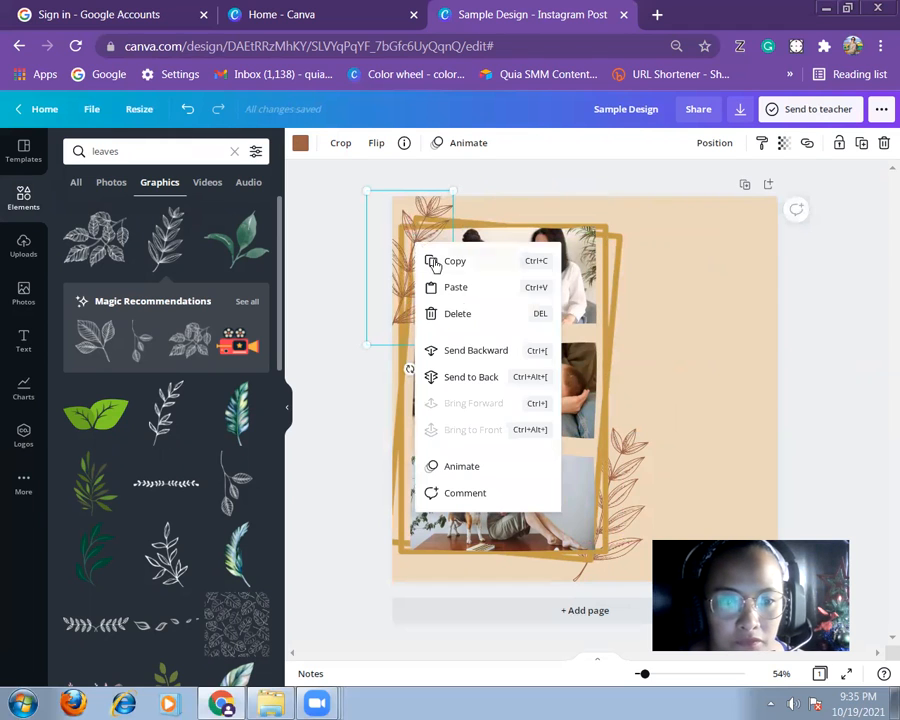
pyautogui.click(482, 378)
pyautogui.click(704, 353)
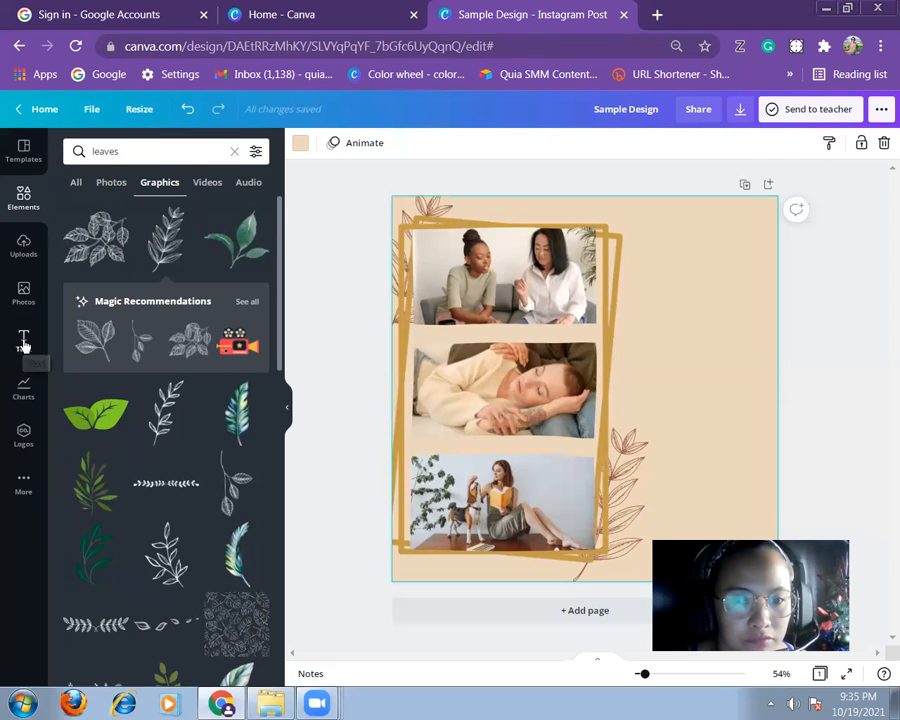
# - Browse the available text options, including the heading styles and the ready-made font combinations
pyautogui.click(23, 343)
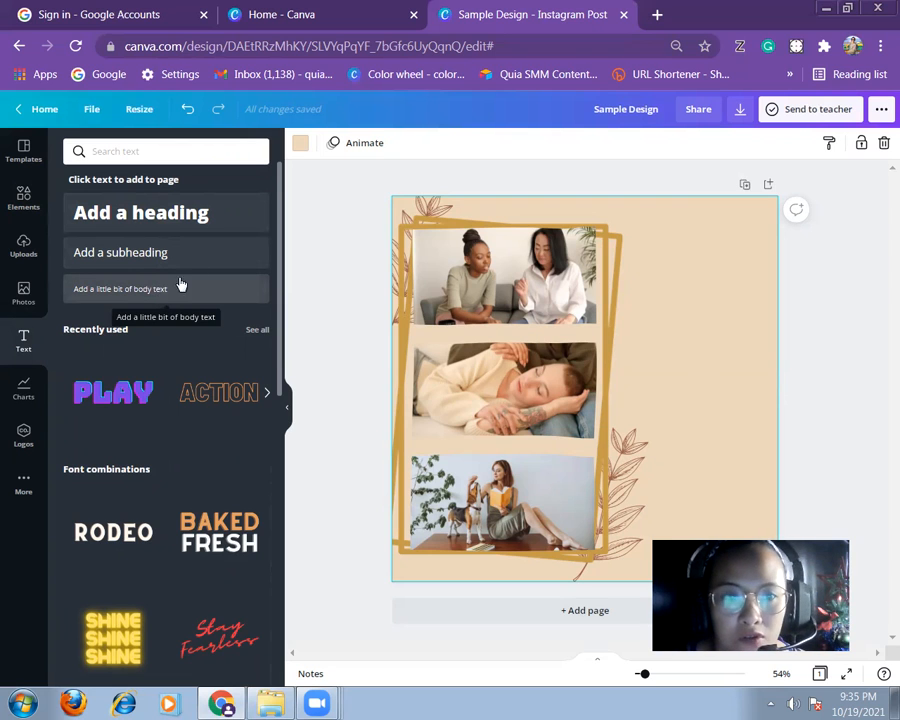
pyautogui.scroll(-3, 185, 380)
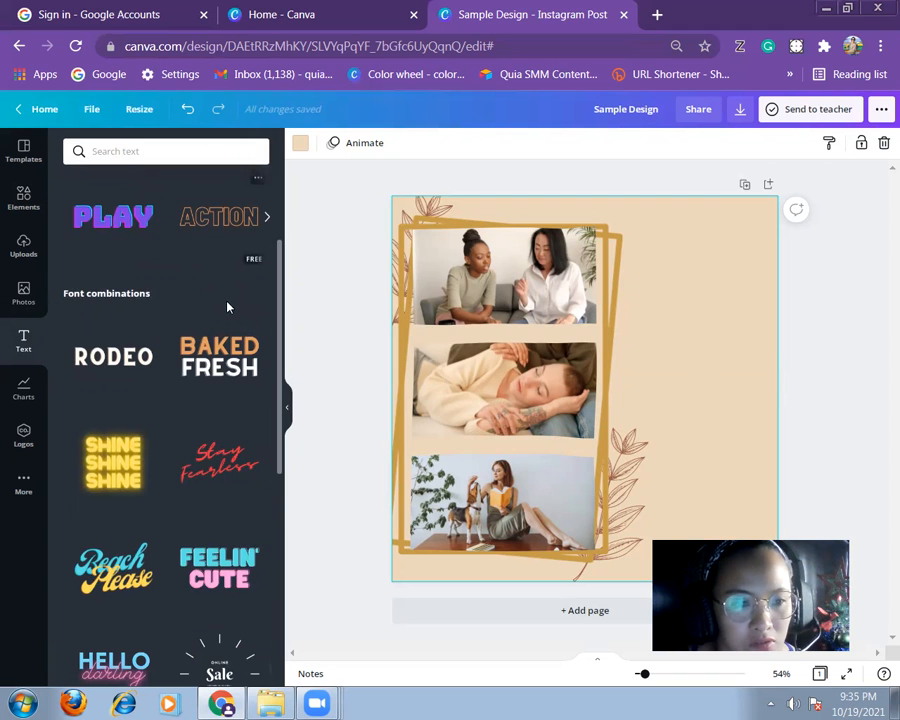
pyautogui.scroll(-6, 227, 305)
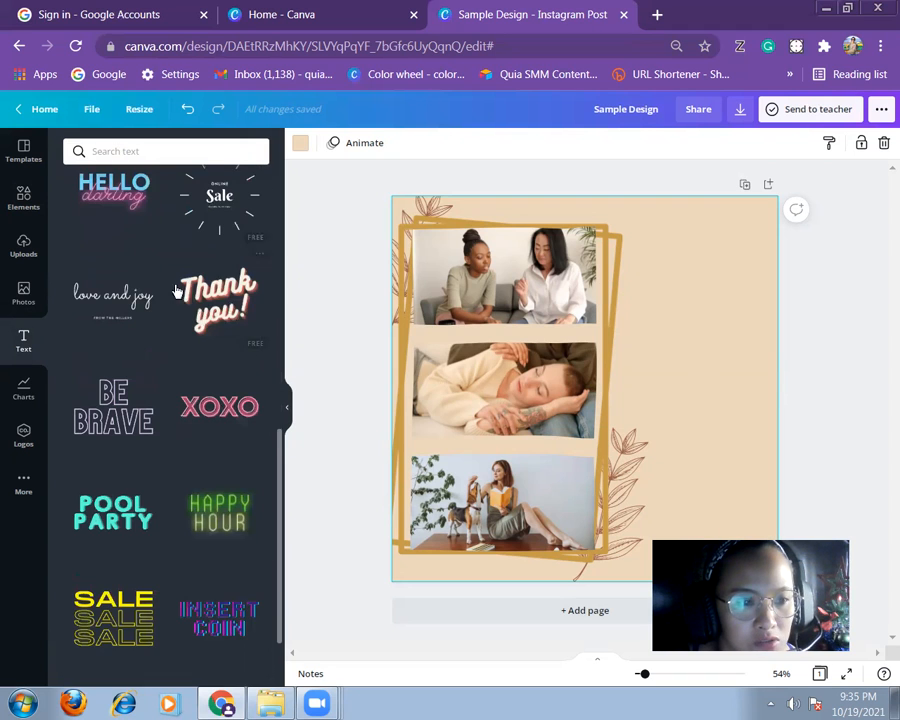
pyautogui.scroll(-3, 198, 444)
pyautogui.scroll(-6, 199, 446)
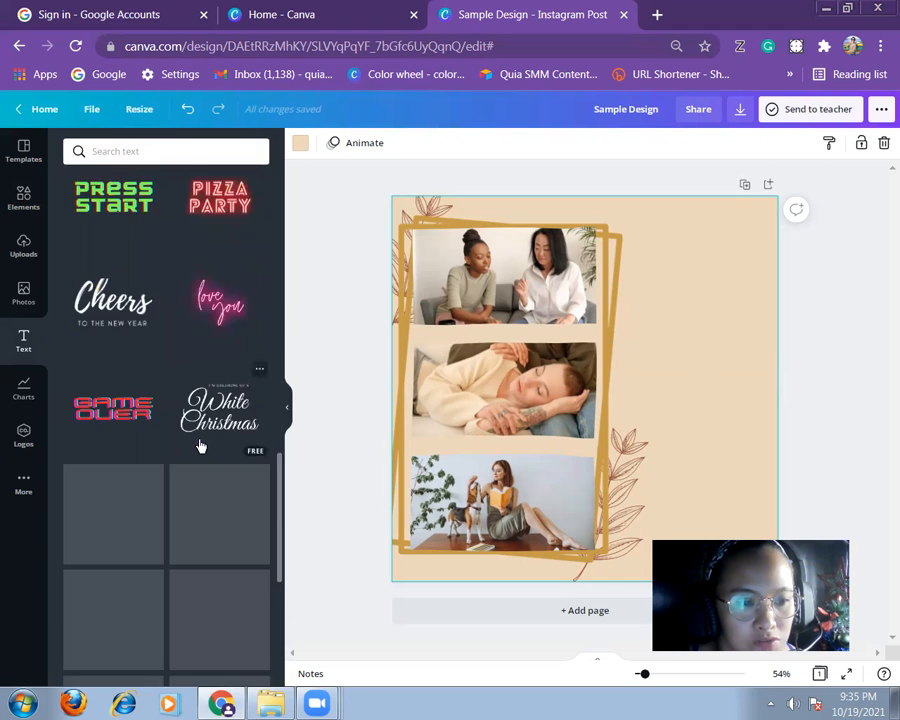
pyautogui.scroll(-8, 199, 446)
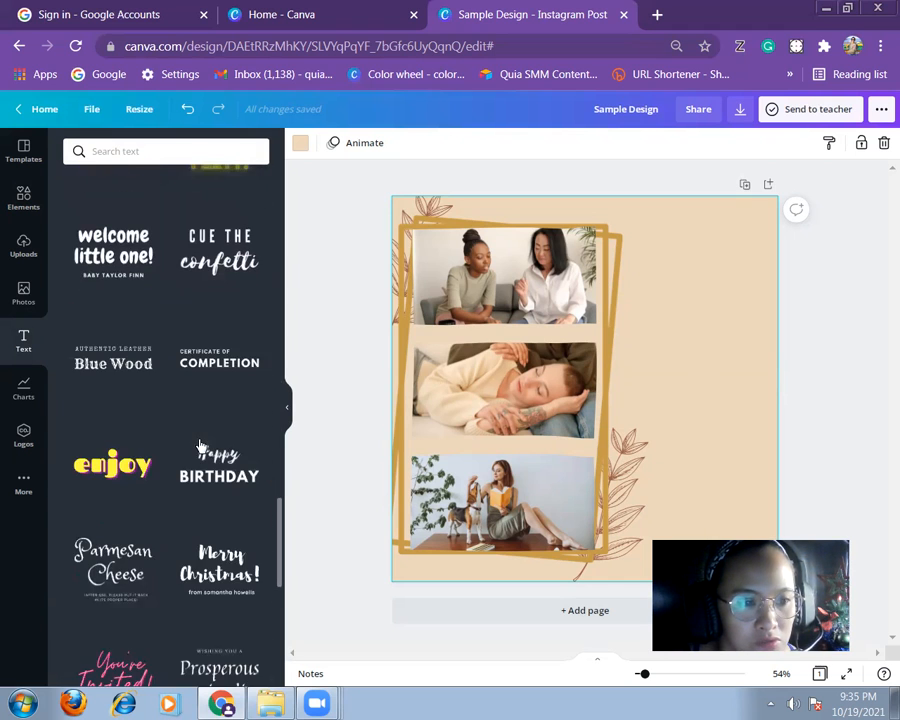
pyautogui.scroll(-2, 199, 445)
pyautogui.scroll(4, 199, 445)
pyautogui.scroll(15, 199, 446)
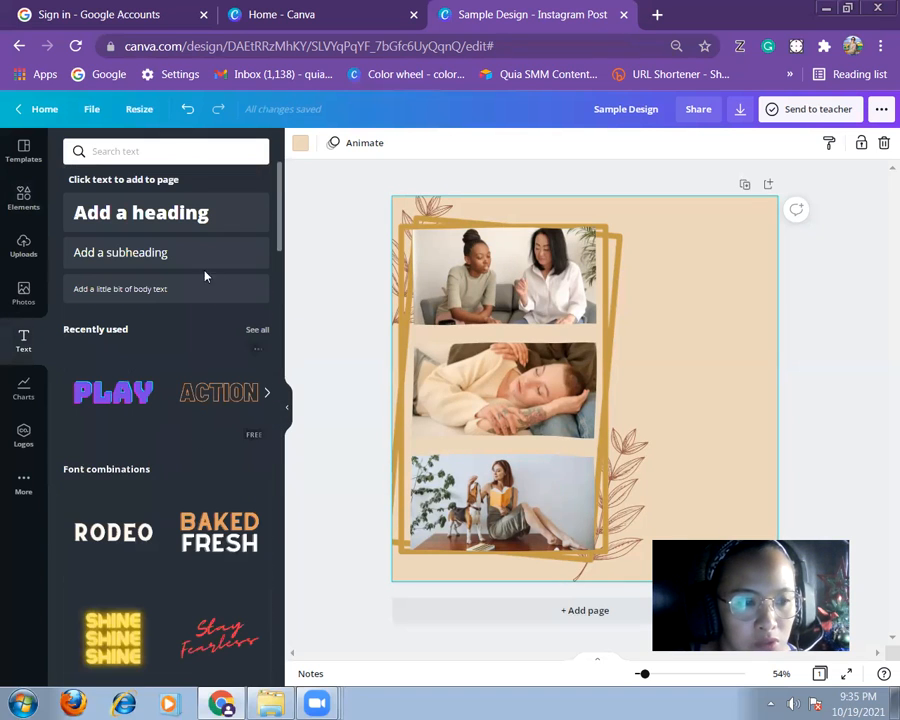
# - Add a subheading text box to the page and set its letter spacing to 126
pyautogui.click(149, 254)
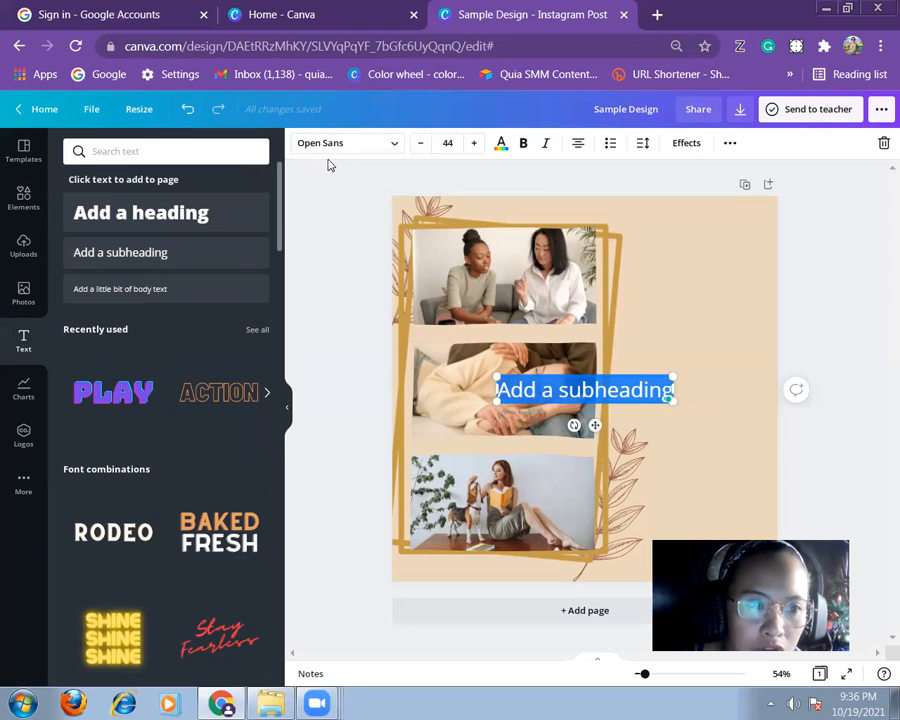
pyautogui.click(394, 145)
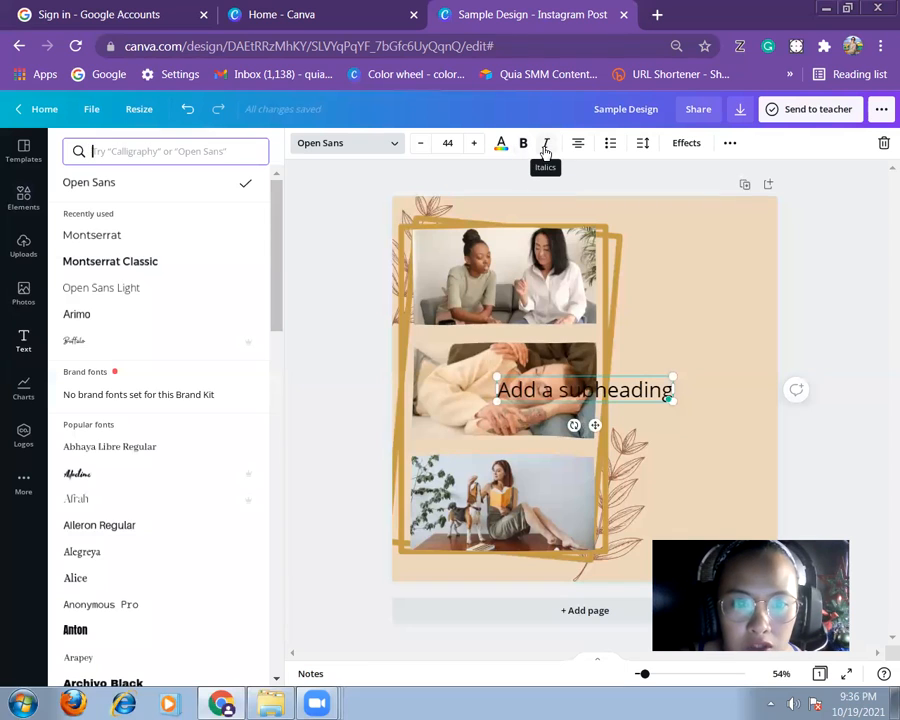
pyautogui.click(641, 146)
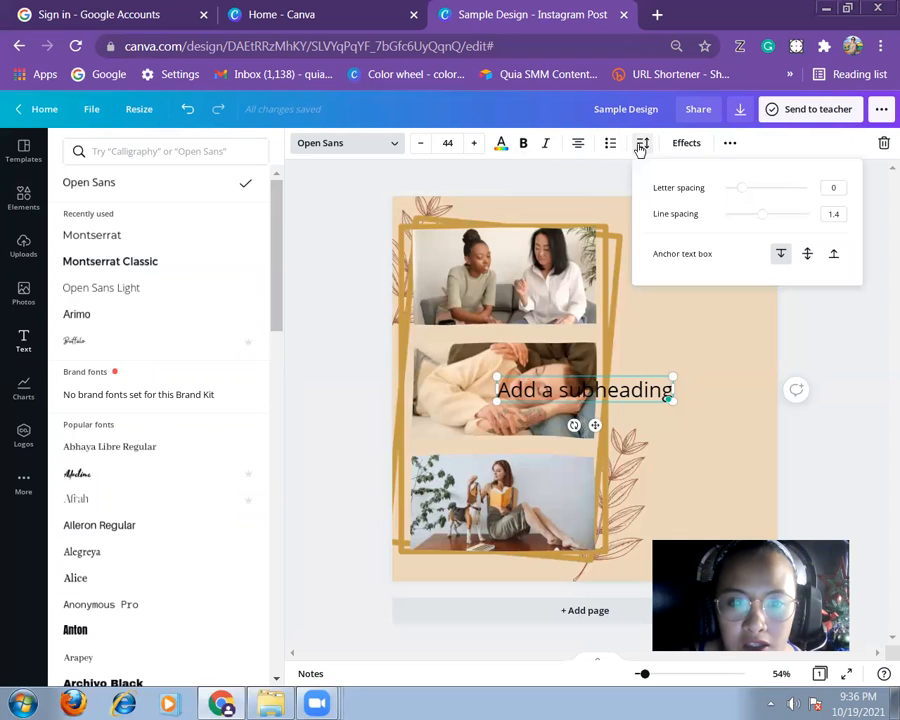
pyautogui.moveTo(745, 195); pyautogui.dragTo(767, 220)
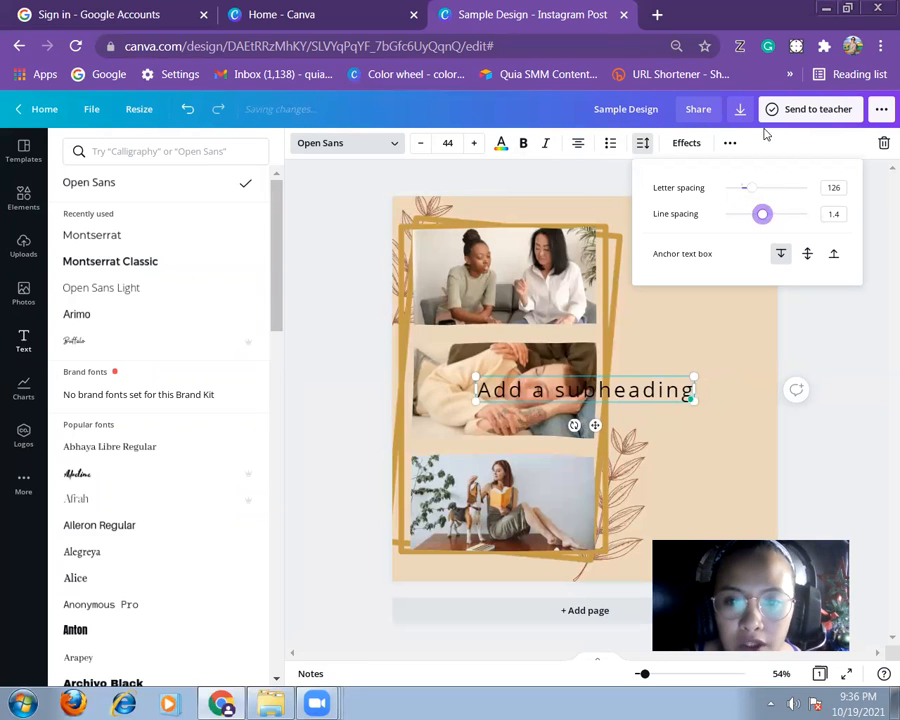
pyautogui.click(715, 144)
# - Try the Shadow, Lift, Hollow, Splice, Echo and Neon effects on the subheading, setting Lift intensity to 56, and apply Glitch
pyautogui.click(690, 146)
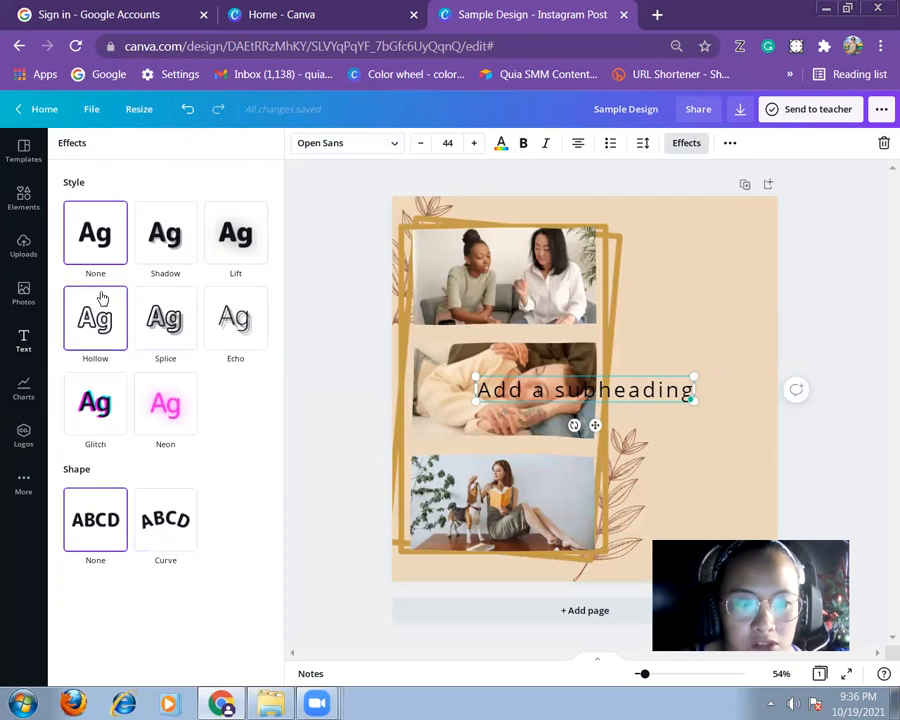
pyautogui.click(167, 235)
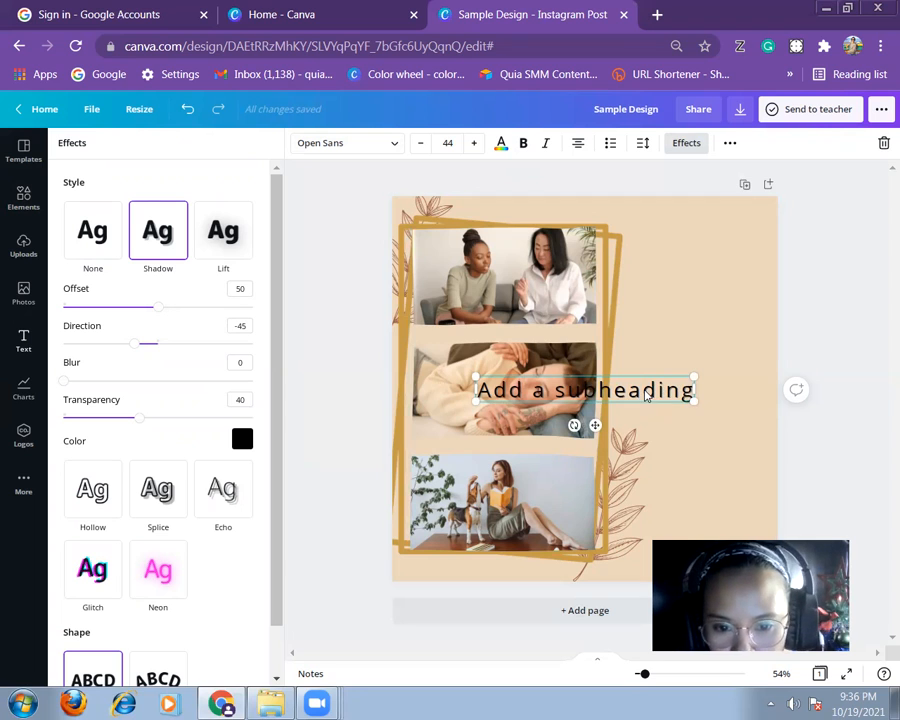
pyautogui.click(231, 243)
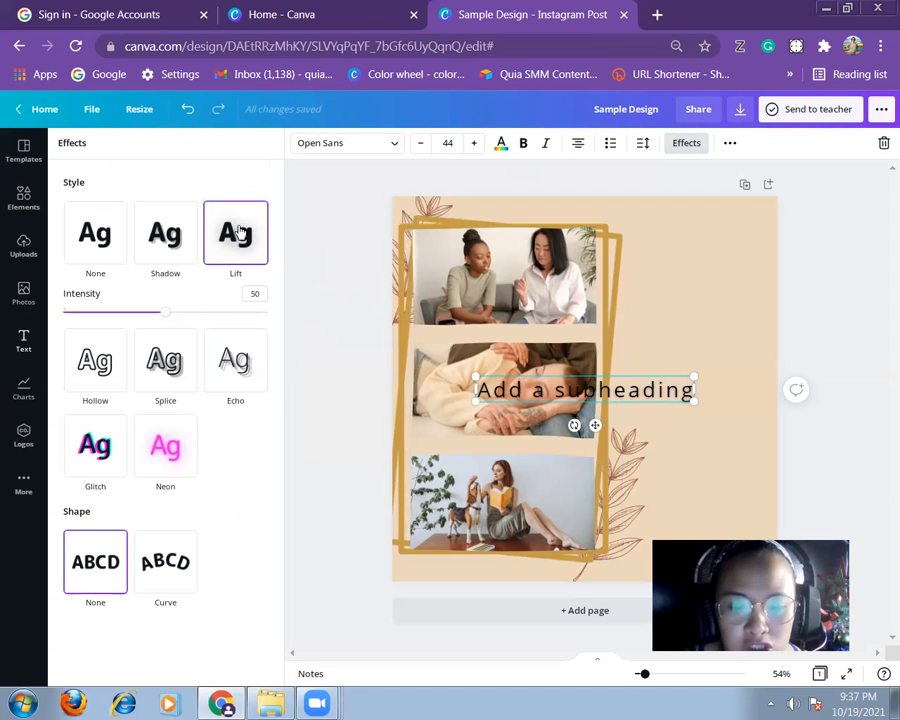
pyautogui.moveTo(167, 311)
pyautogui.mouseDown()
pyautogui.moveTo(203, 313)
pyautogui.moveTo(140, 310)
pyautogui.moveTo(214, 310)
pyautogui.moveTo(233, 314)
pyautogui.moveTo(207, 315)
pyautogui.moveTo(263, 326)
pyautogui.moveTo(178, 316)
pyautogui.mouseUp()
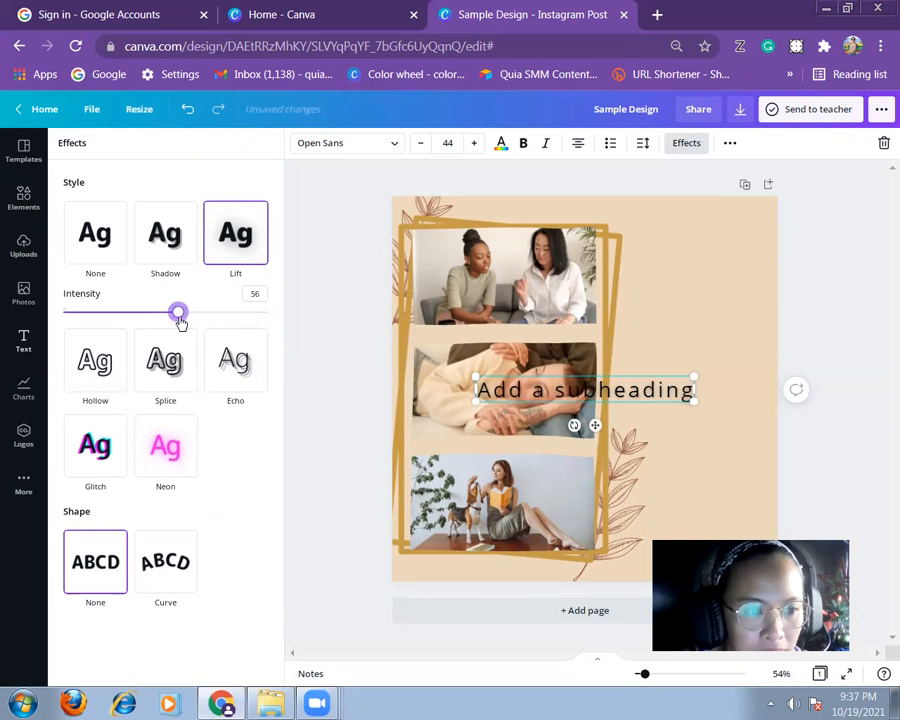
pyautogui.click(106, 365)
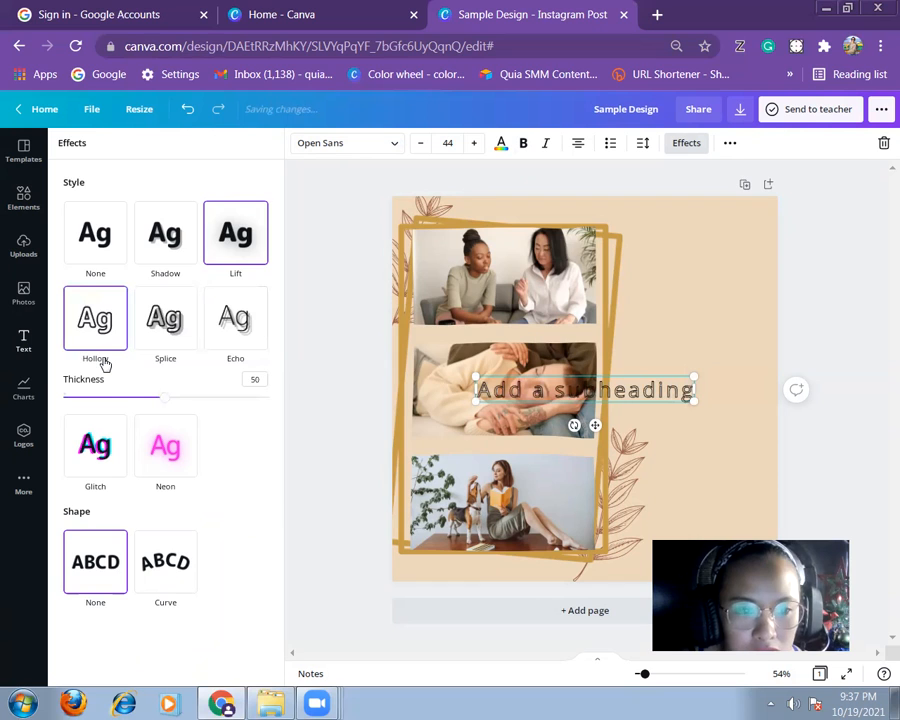
pyautogui.click(163, 327)
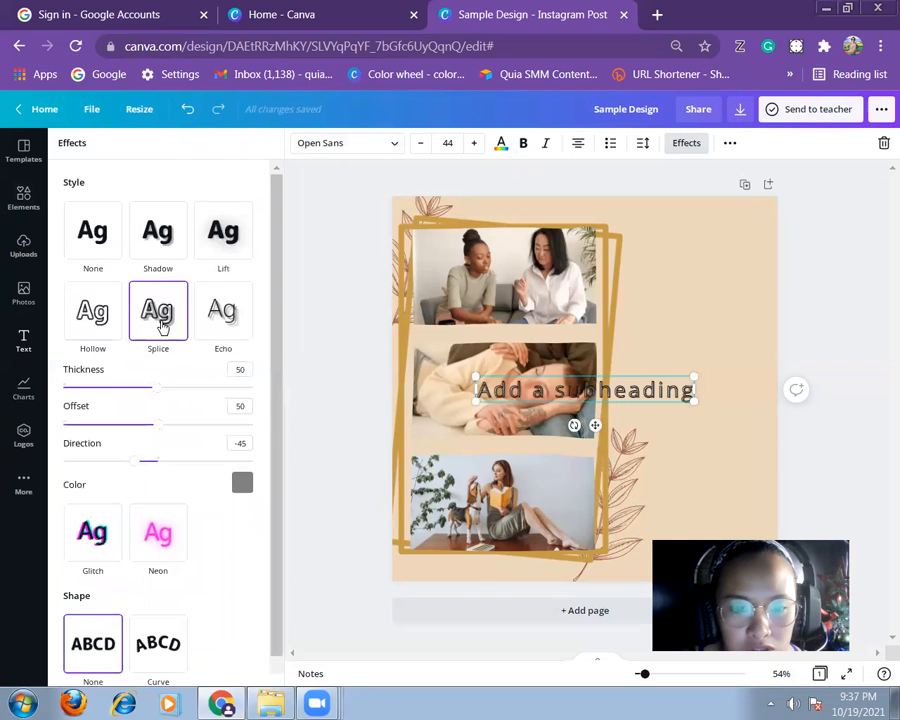
pyautogui.click(221, 312)
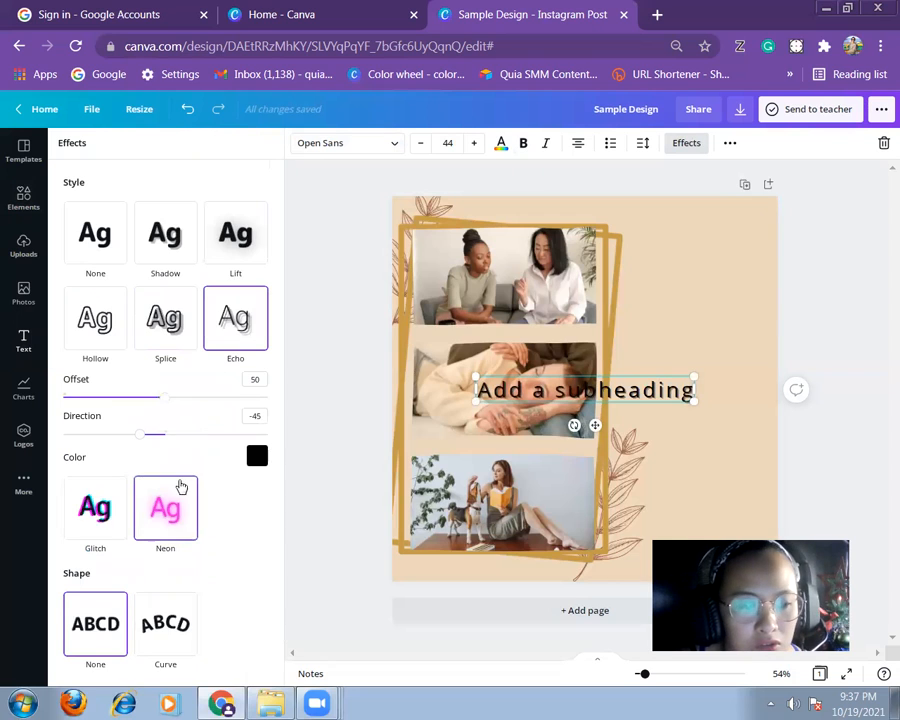
pyautogui.click(95, 508)
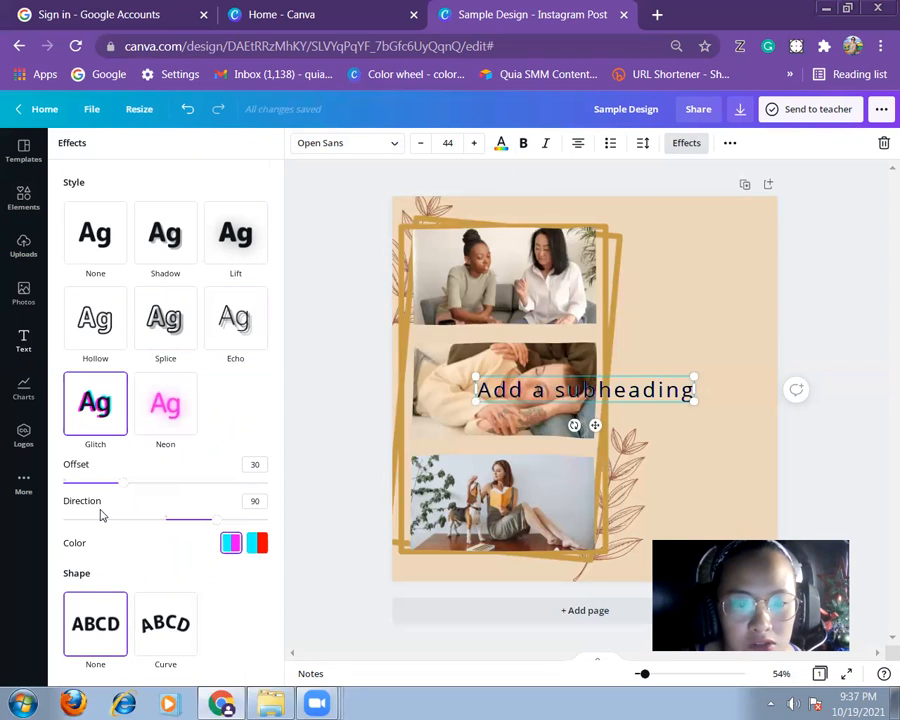
pyautogui.click(167, 404)
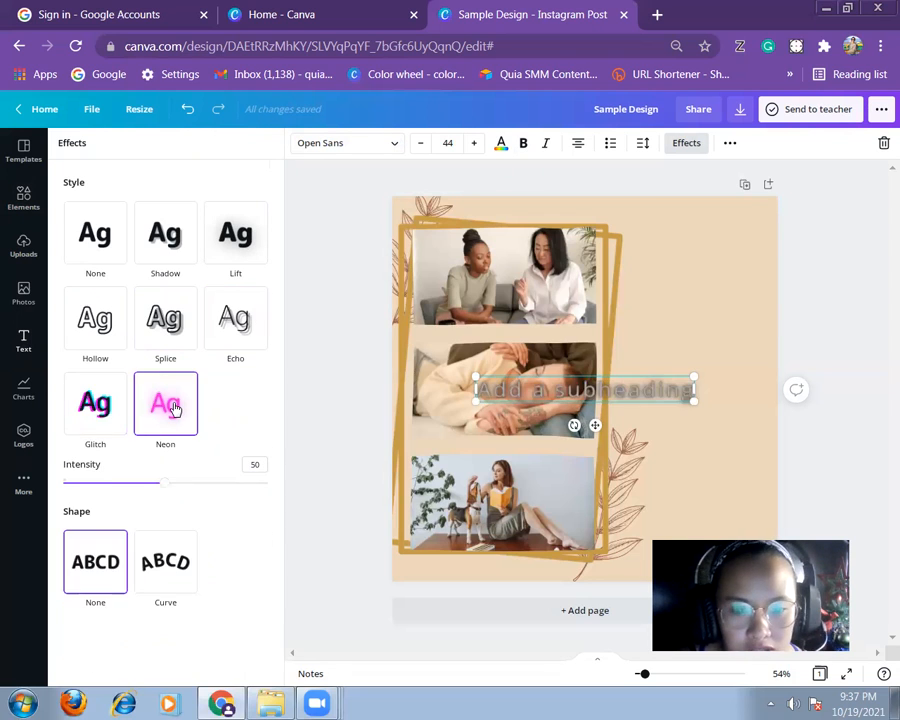
pyautogui.click(100, 400)
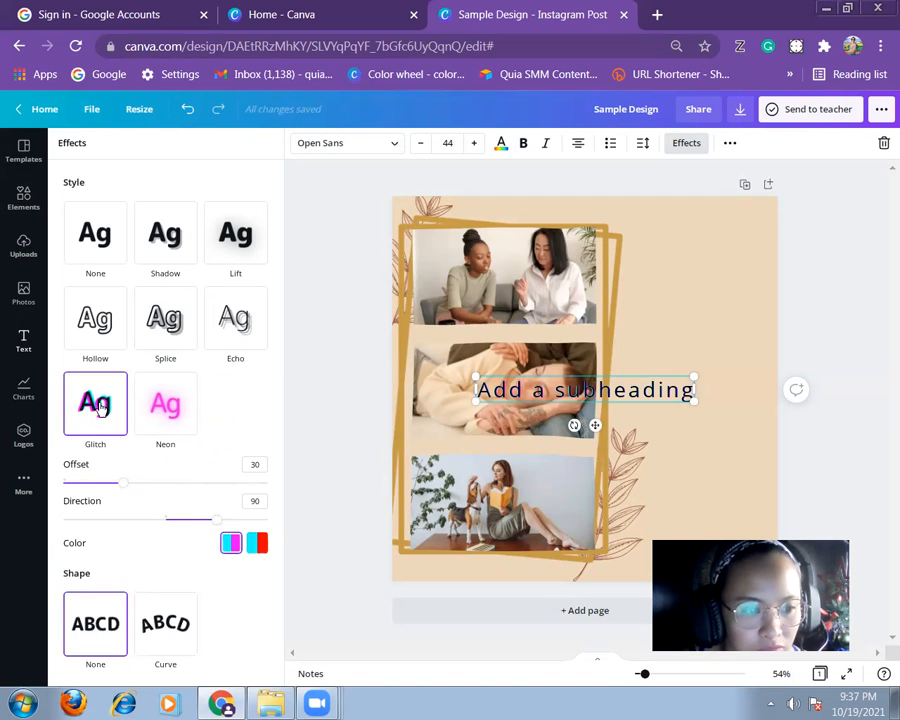
# - Curve the subheading, move it to the empty beige area beside the top photo and tilt it slightly clockwise
pyautogui.click(168, 627)
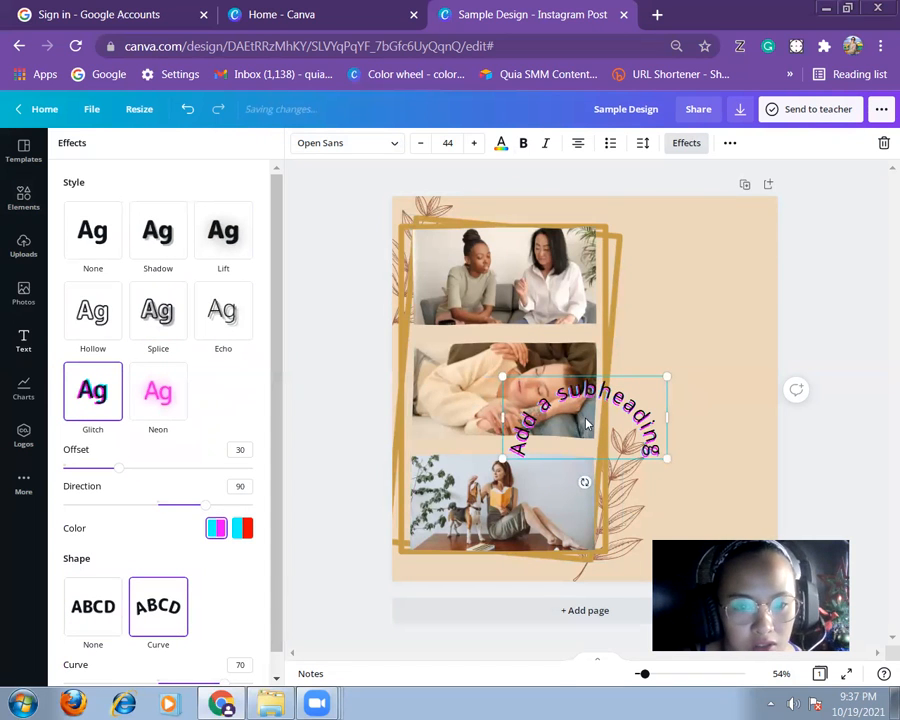
pyautogui.moveTo(595, 400); pyautogui.dragTo(699, 292)
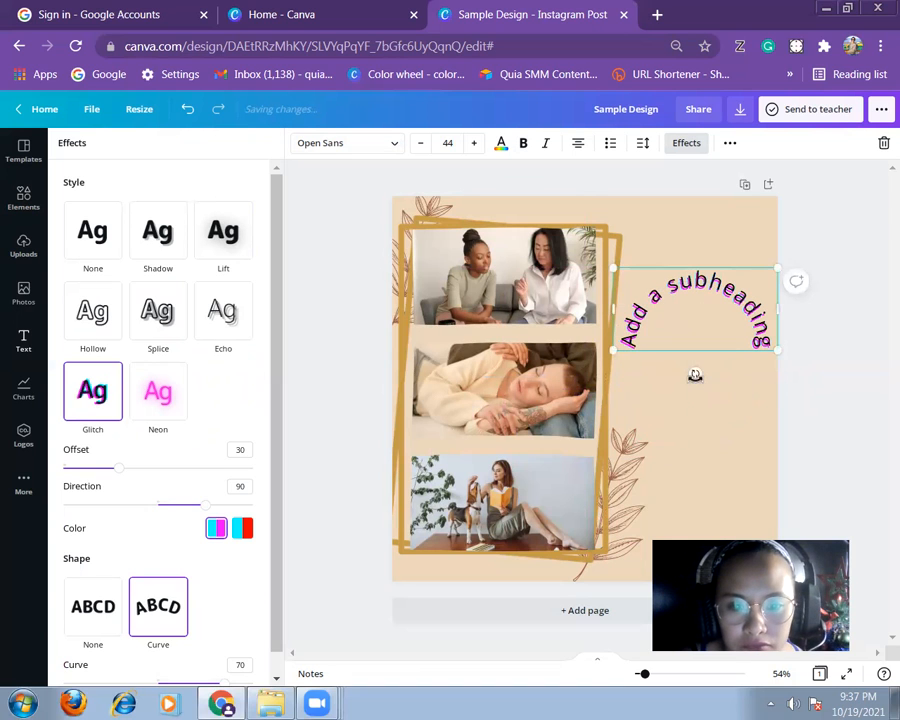
pyautogui.moveTo(796, 281); pyautogui.dragTo(677, 379)
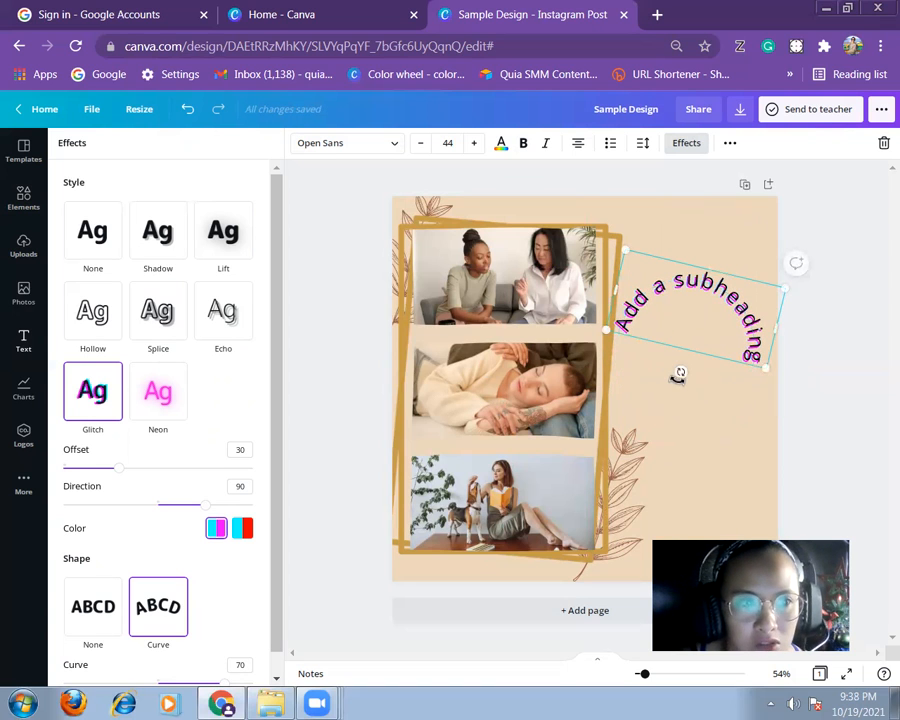
# - Delete the curved subheading text from the page
pyautogui.click(726, 257)
pyautogui.click(726, 257)
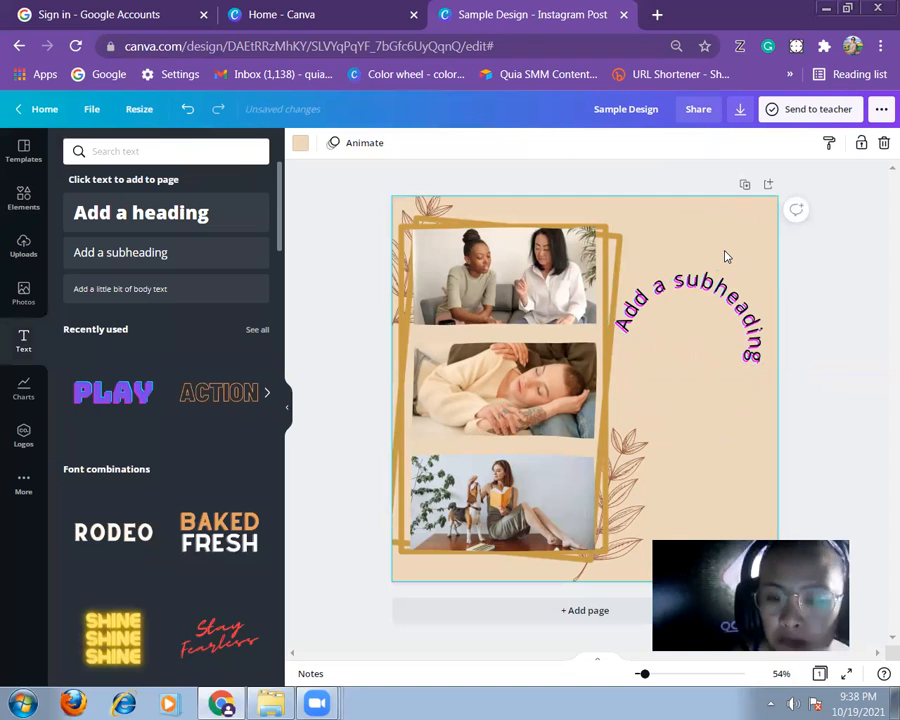
pyautogui.click(690, 300)
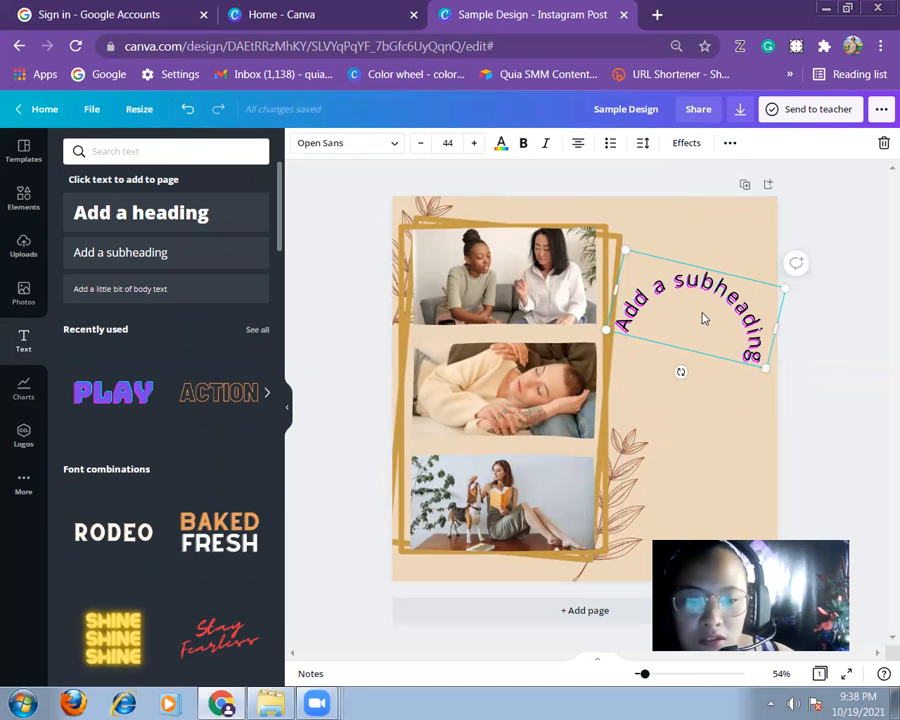
pyautogui.press('Delete')
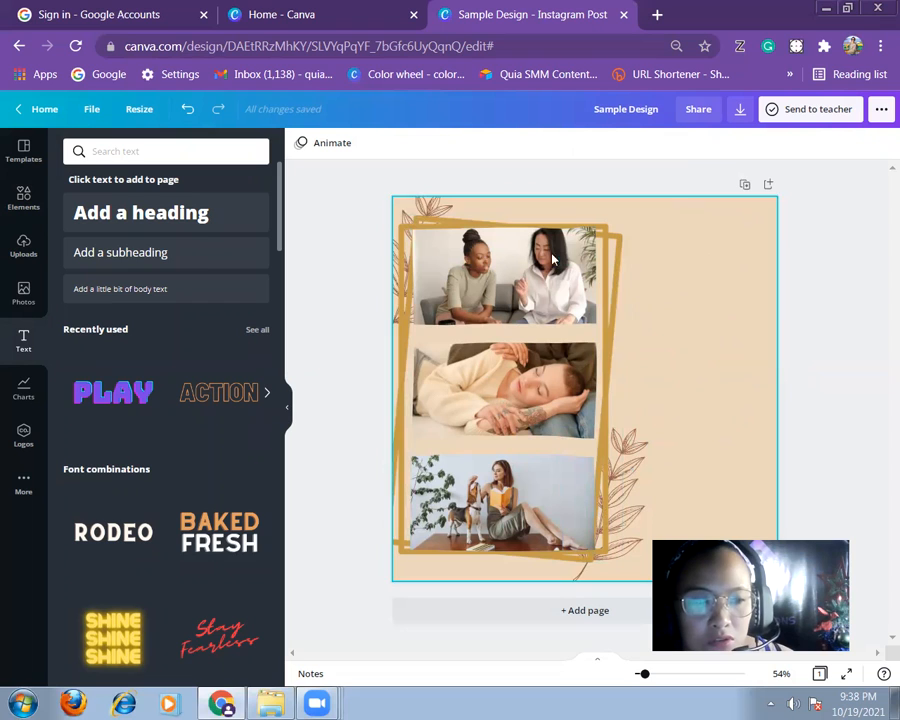
# - Add a subheading reading "Just Relax!" and move it to the empty beige area beside the photos
pyautogui.click(175, 257)
pyautogui.tripleClick(620, 395)
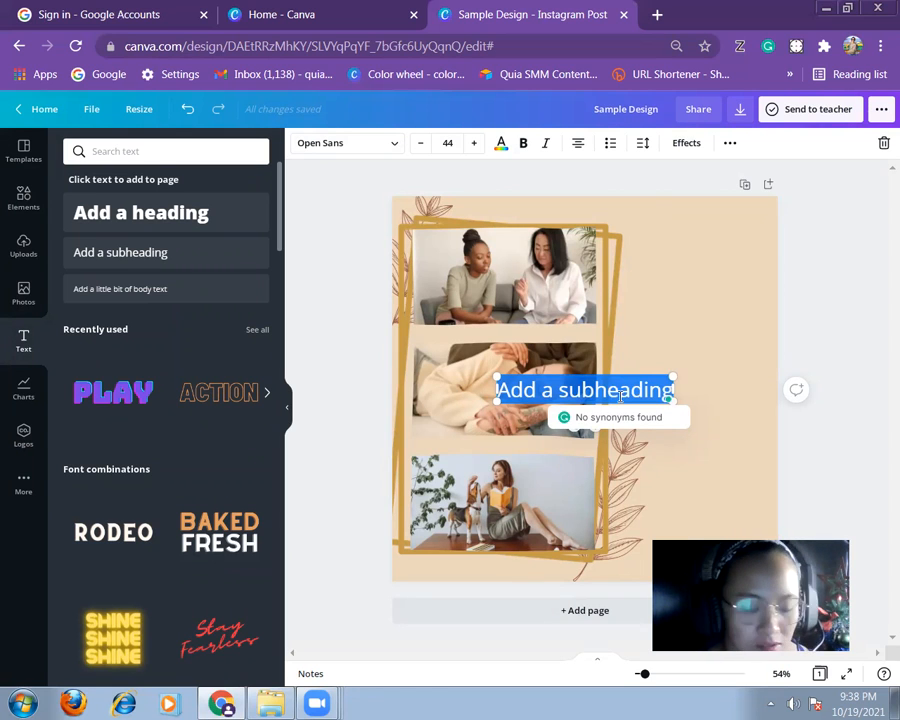
pyautogui.write('Just')
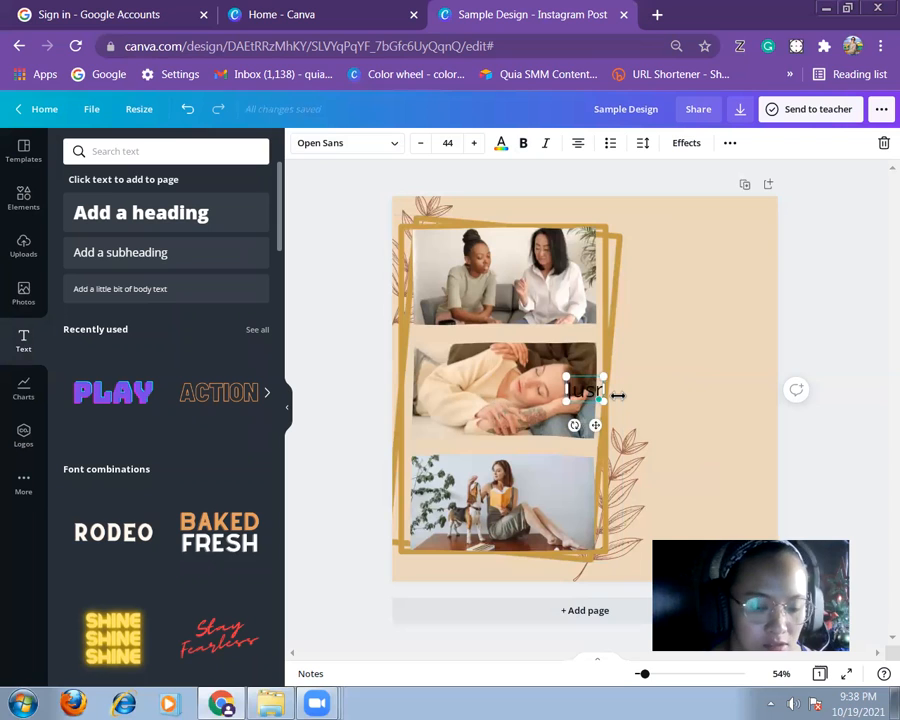
pyautogui.press('BackSpace')
pyautogui.write('t Rela')
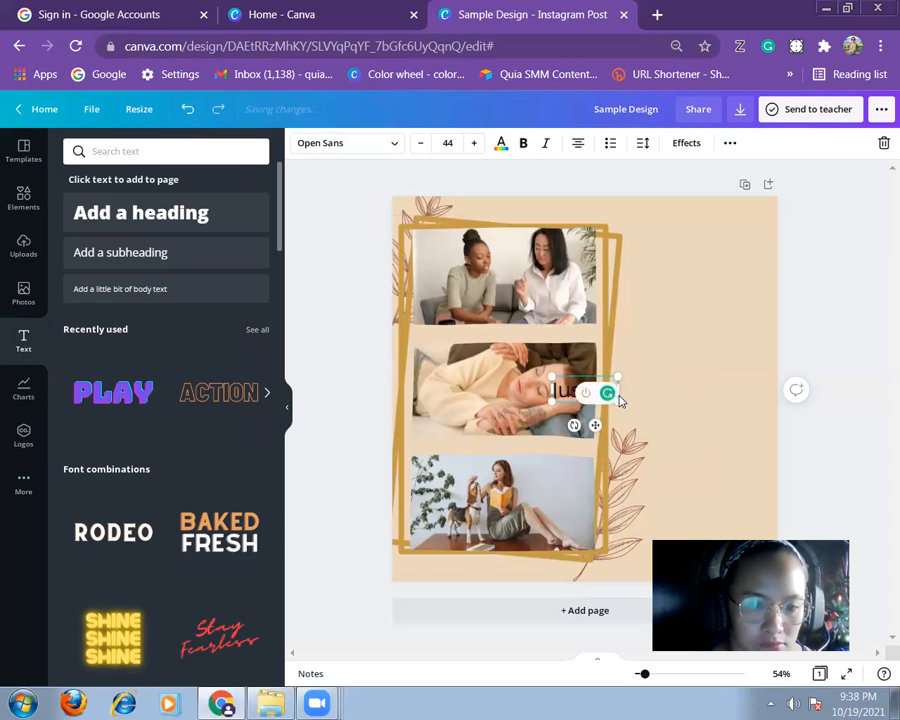
pyautogui.write('x!')
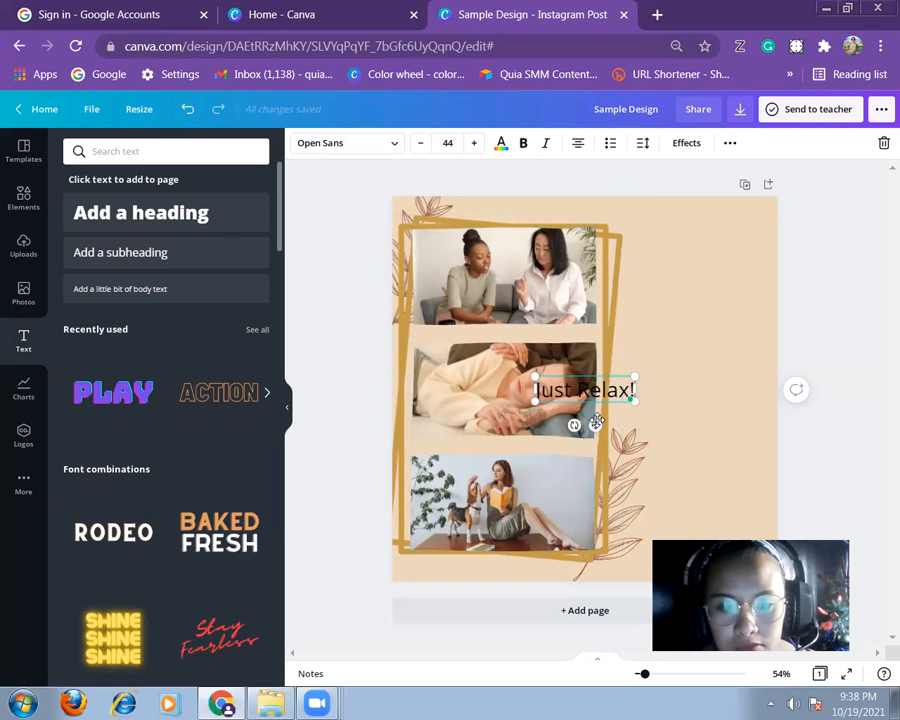
pyautogui.moveTo(595, 425); pyautogui.dragTo(695, 347)
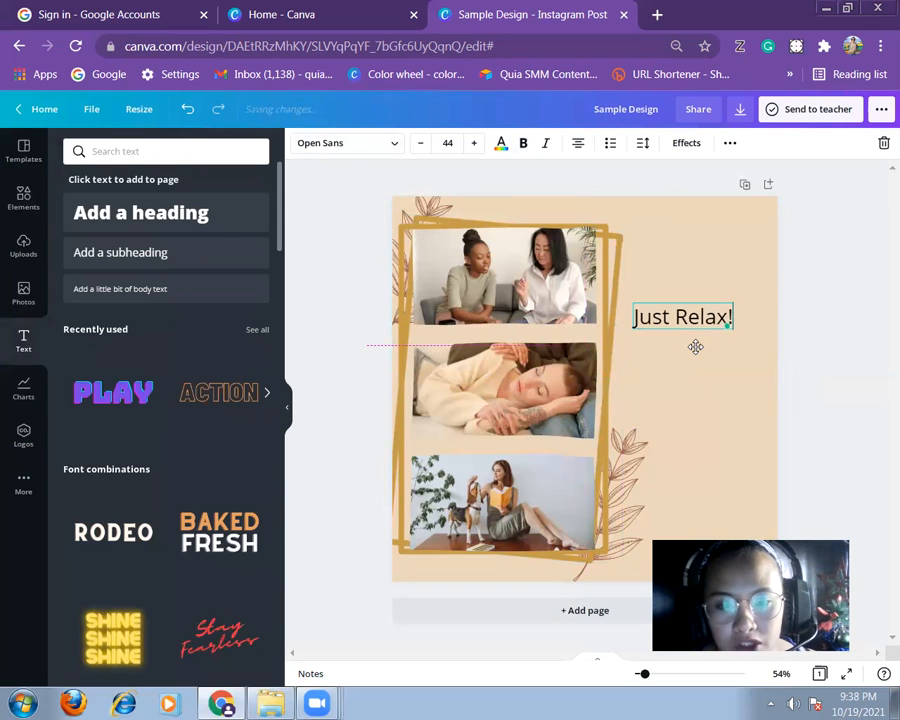
# - Set the "Just Relax!" text in the Buffalo font and enlarge it to size 108 beside the top photo
pyautogui.tripleClick(695, 320)
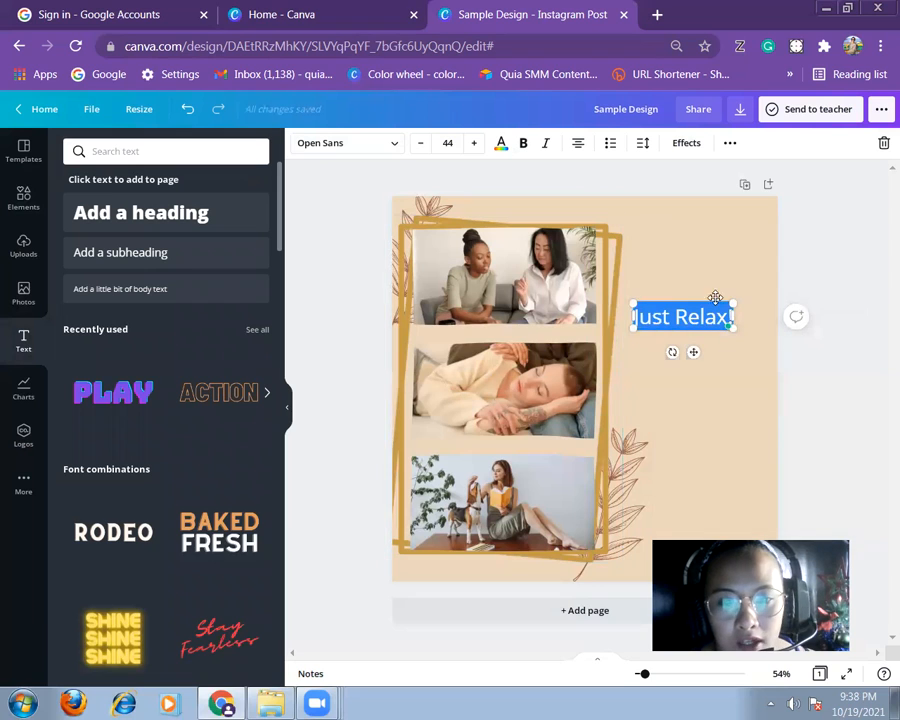
pyautogui.click(393, 146)
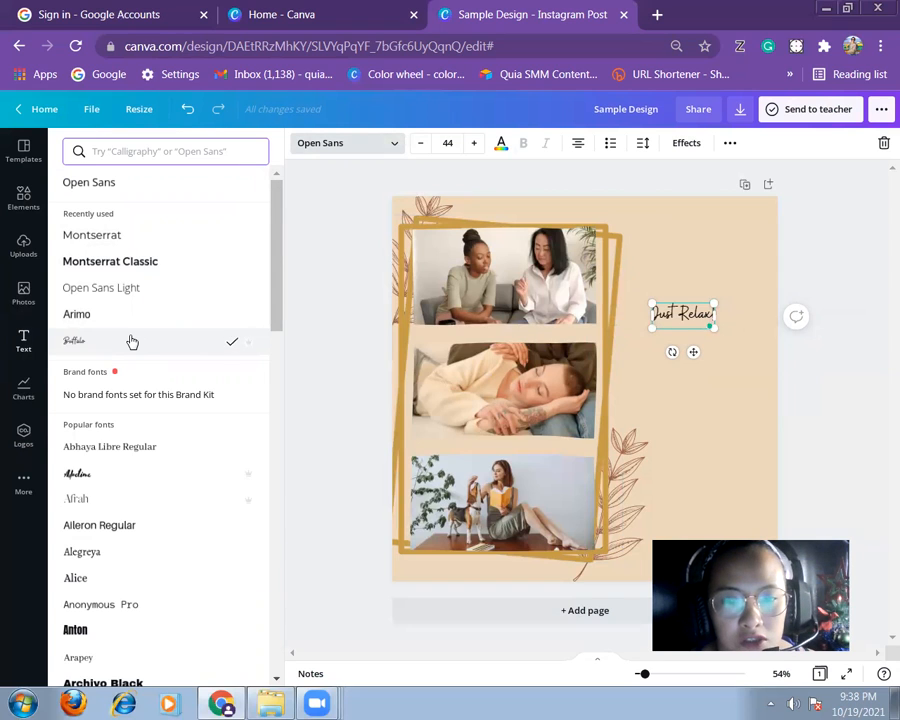
pyautogui.moveTo(653, 329); pyautogui.dragTo(580, 419)
pyautogui.moveTo(662, 301); pyautogui.dragTo(711, 244)
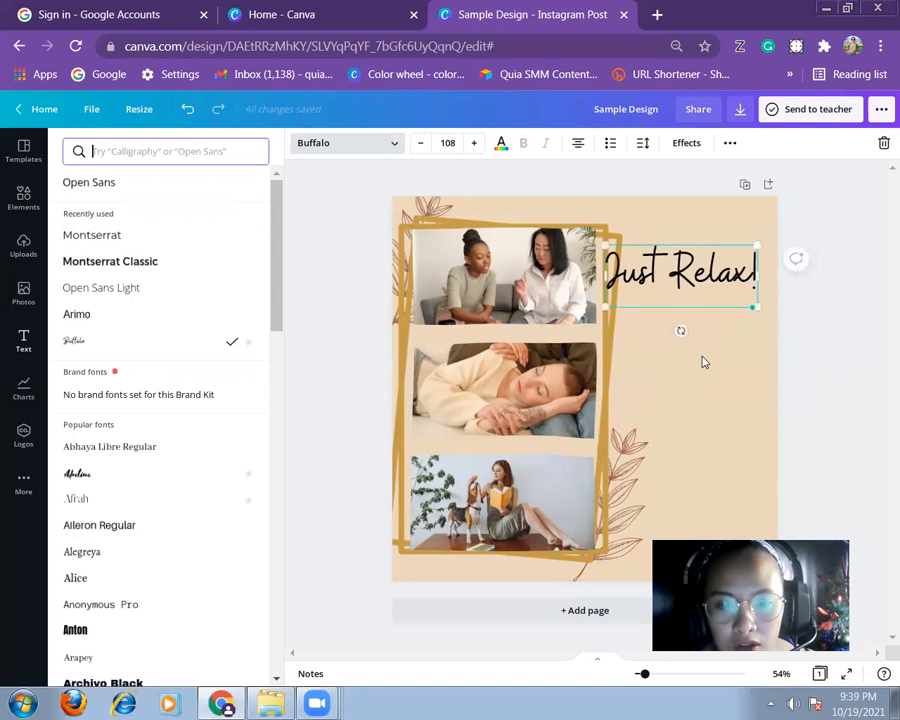
pyautogui.click(730, 375)
# - Recolor the "Just Relax!" text with the dark reddish brown taken from the photo of the woman with the dog
pyautogui.doubleClick(689, 298)
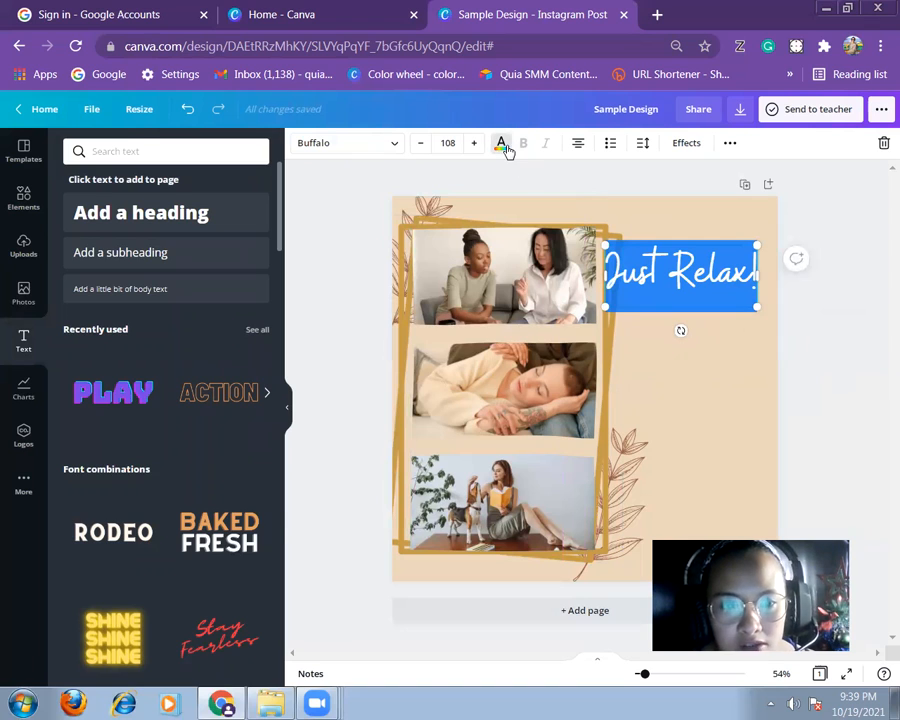
pyautogui.click(502, 144)
pyautogui.click(184, 404)
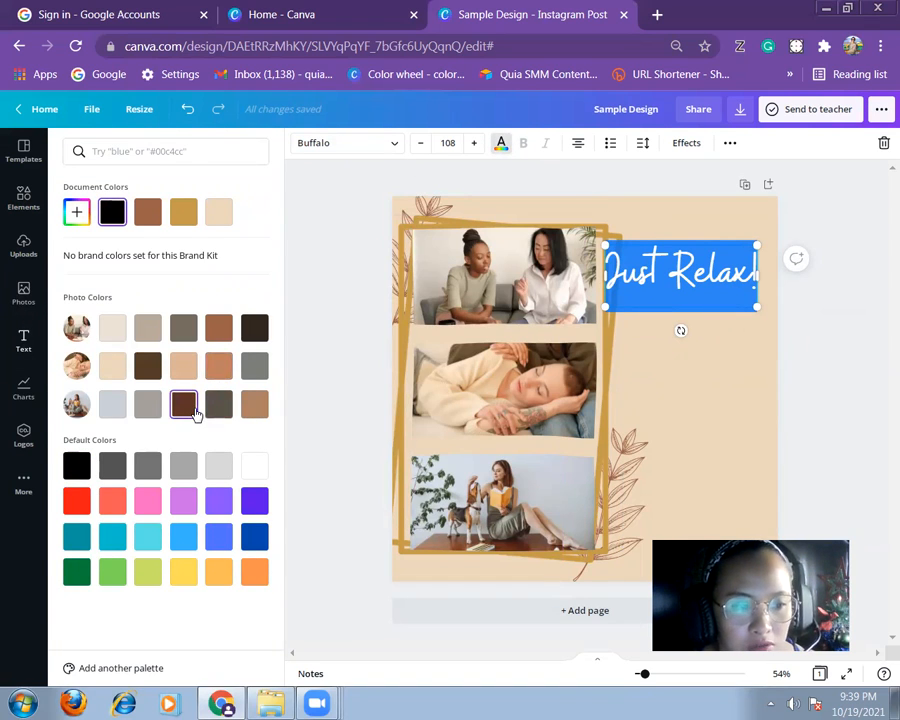
pyautogui.click(686, 388)
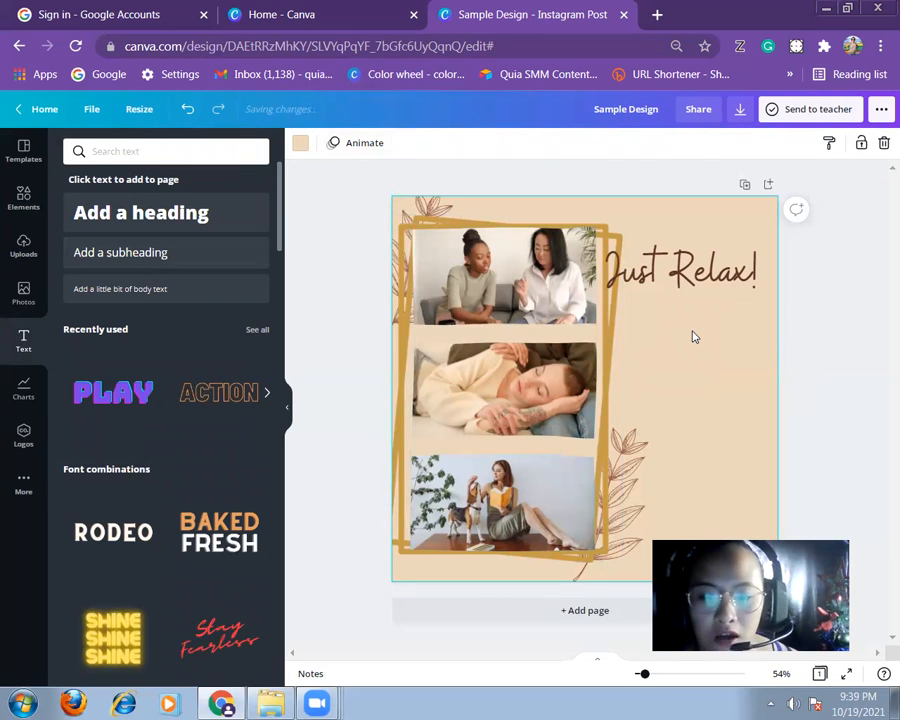
# - Add the free photo of the laughing curly-haired woman in a pink top to the page and shrink it slightly
pyautogui.click(22, 293)
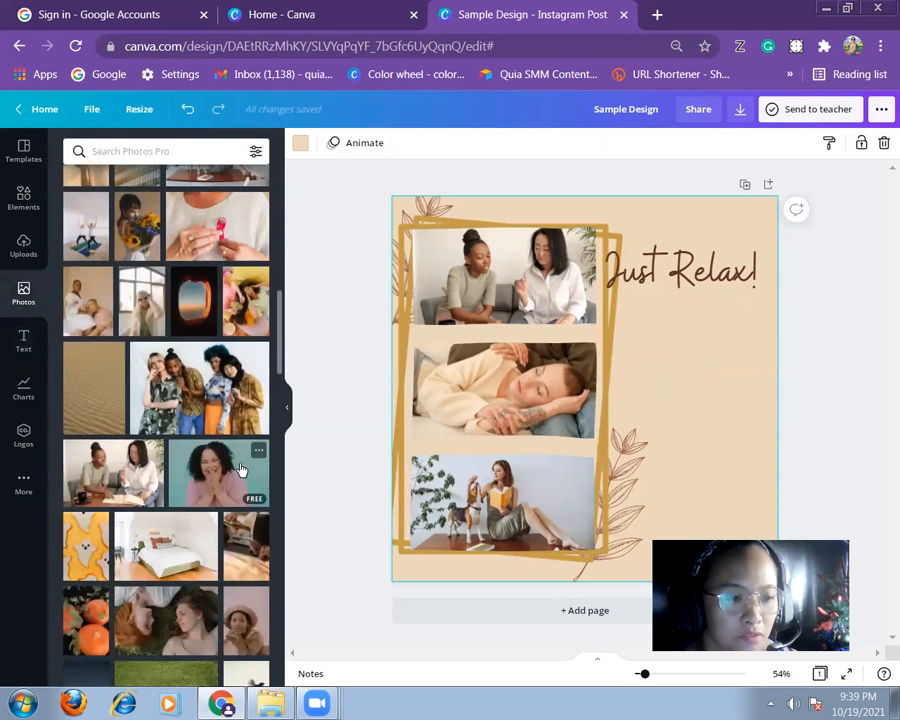
pyautogui.click(216, 474)
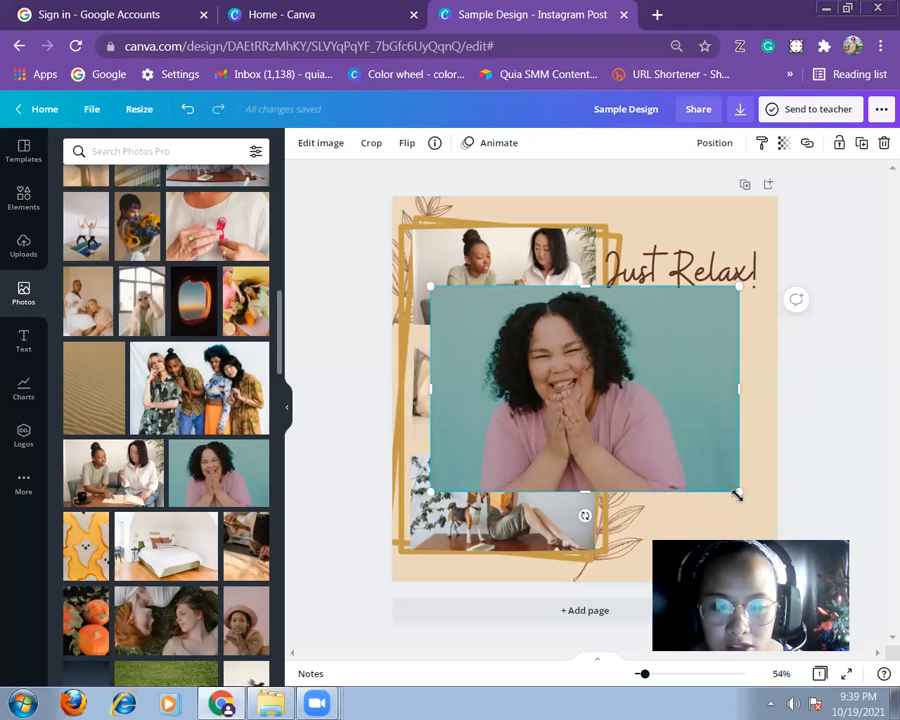
pyautogui.moveTo(729, 486)
pyautogui.mouseDown()
pyautogui.moveTo(693, 461)
pyautogui.moveTo(721, 468)
pyautogui.moveTo(729, 494)
pyautogui.moveTo(718, 478)
pyautogui.mouseUp()
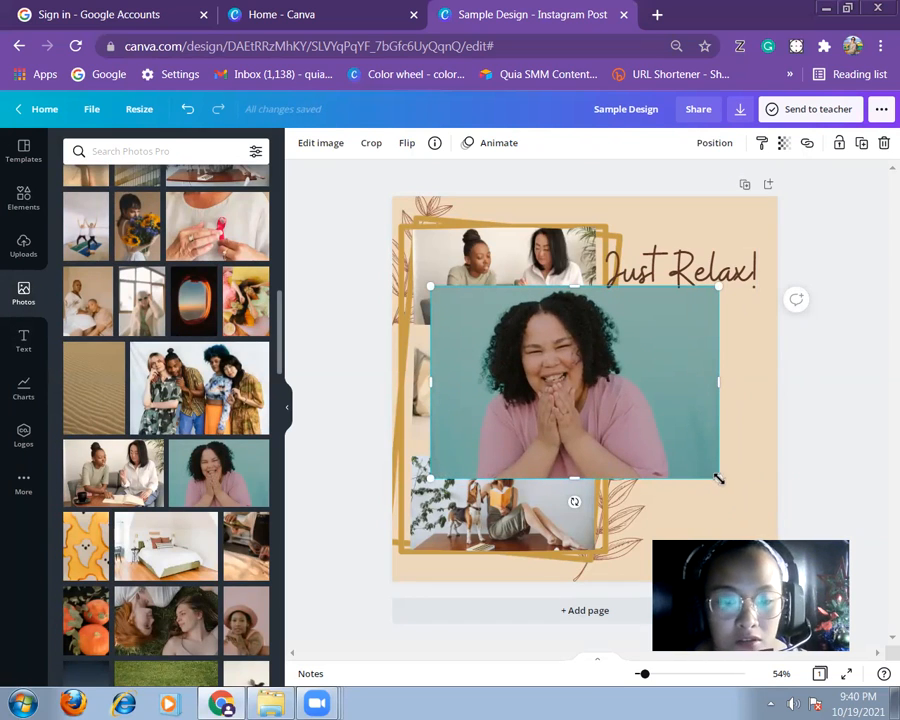
pyautogui.moveTo(574, 478)
pyautogui.mouseDown()
pyautogui.moveTo(576, 433)
pyautogui.moveTo(578, 484)
pyautogui.mouseUp()
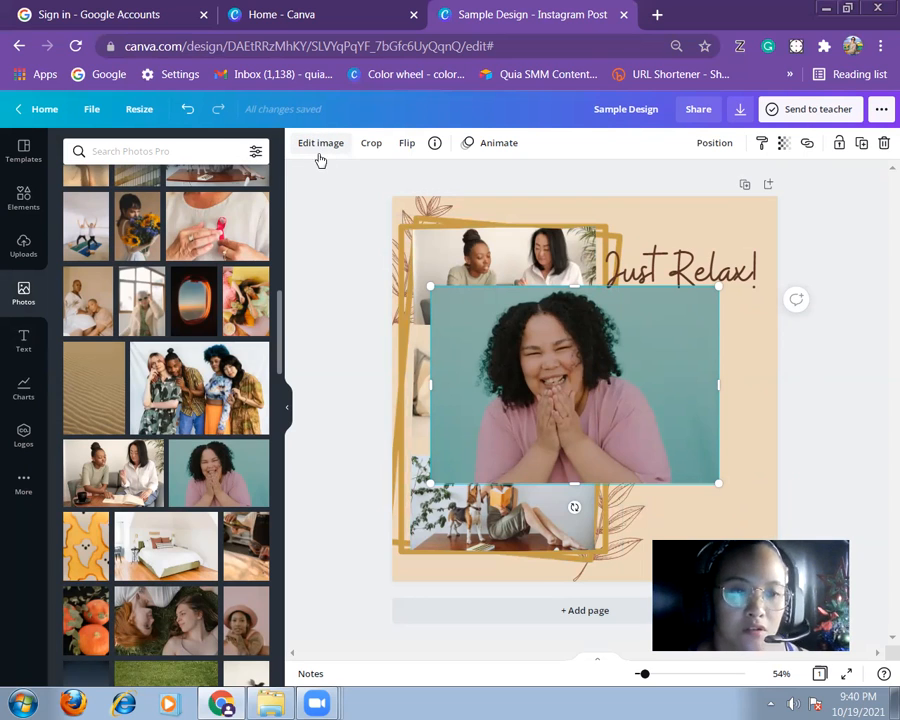
# - Remove the background of the laughing woman's photo with Background Remover and apply the result
pyautogui.click(319, 145)
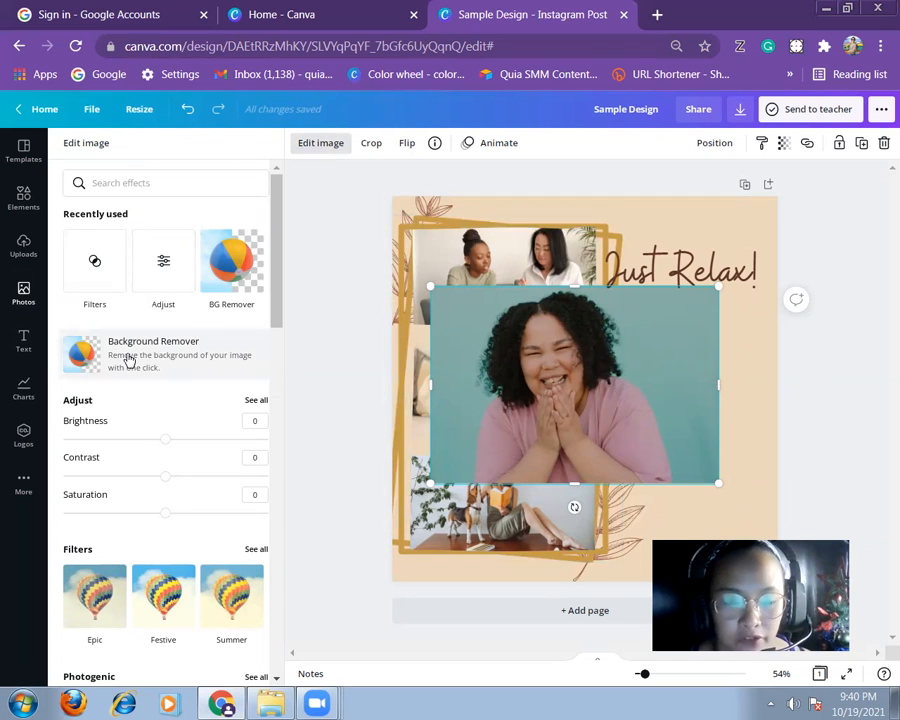
pyautogui.click(128, 360)
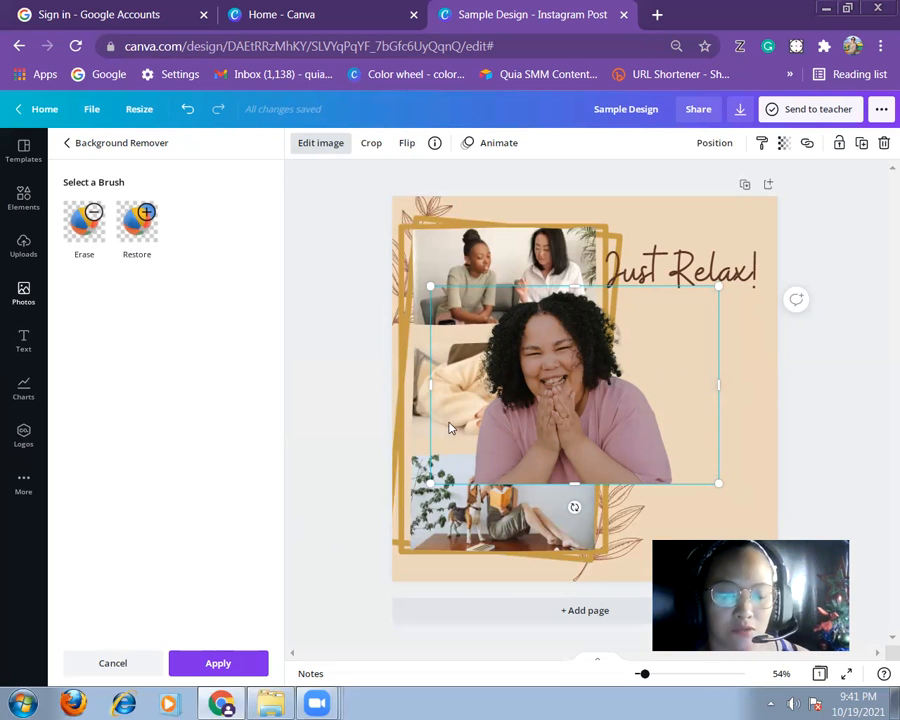
pyautogui.click(219, 664)
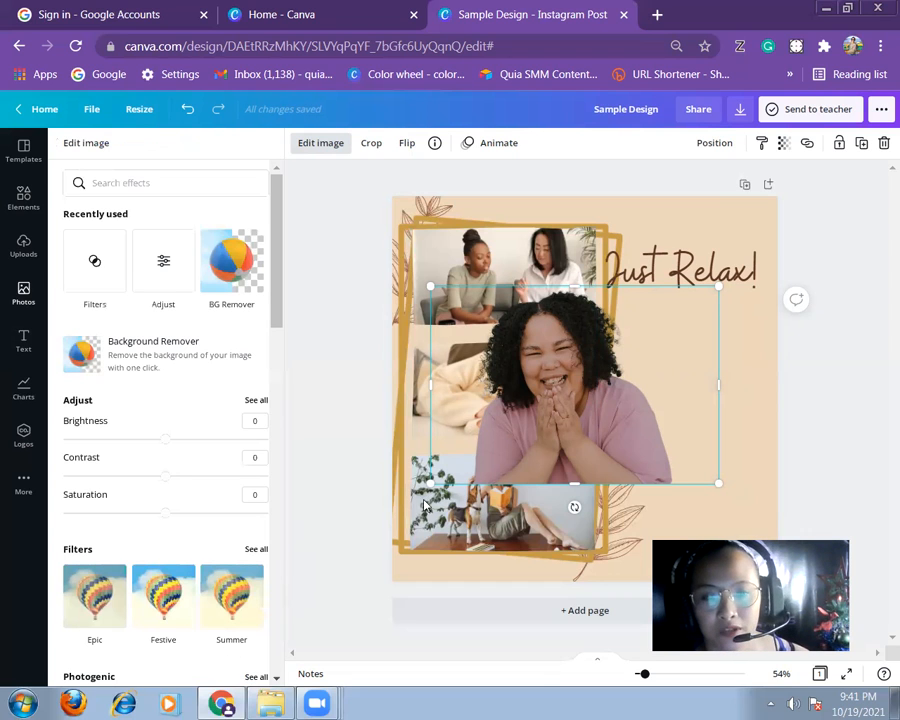
# - Move the laughing woman's cutout to the page's lower-right corner, flush with the bottom edge
pyautogui.moveTo(666, 408); pyautogui.dragTo(690, 467)
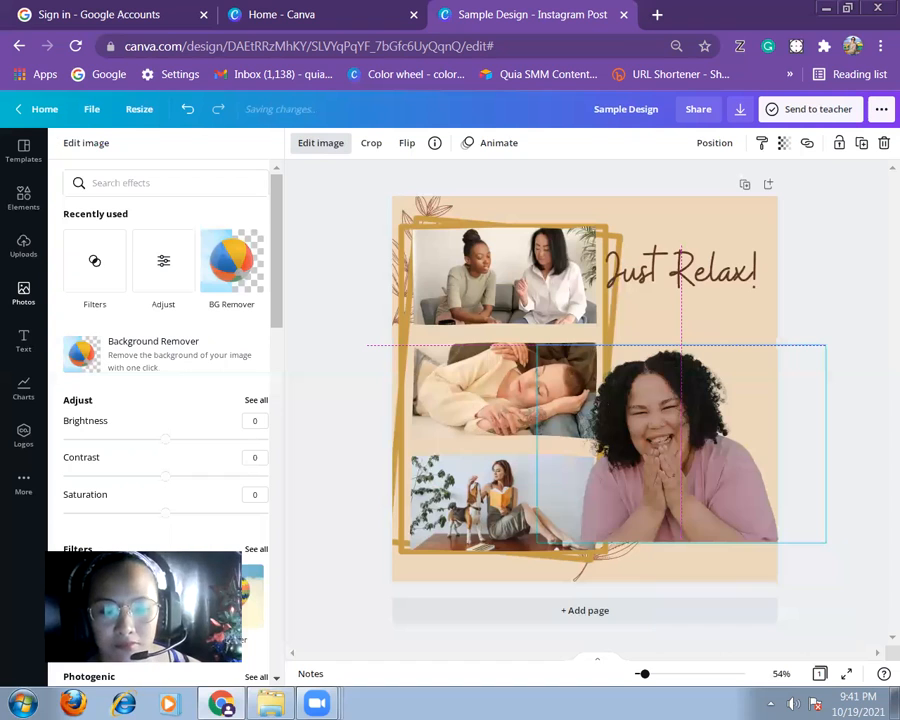
pyautogui.moveTo(655, 500); pyautogui.dragTo(707, 405)
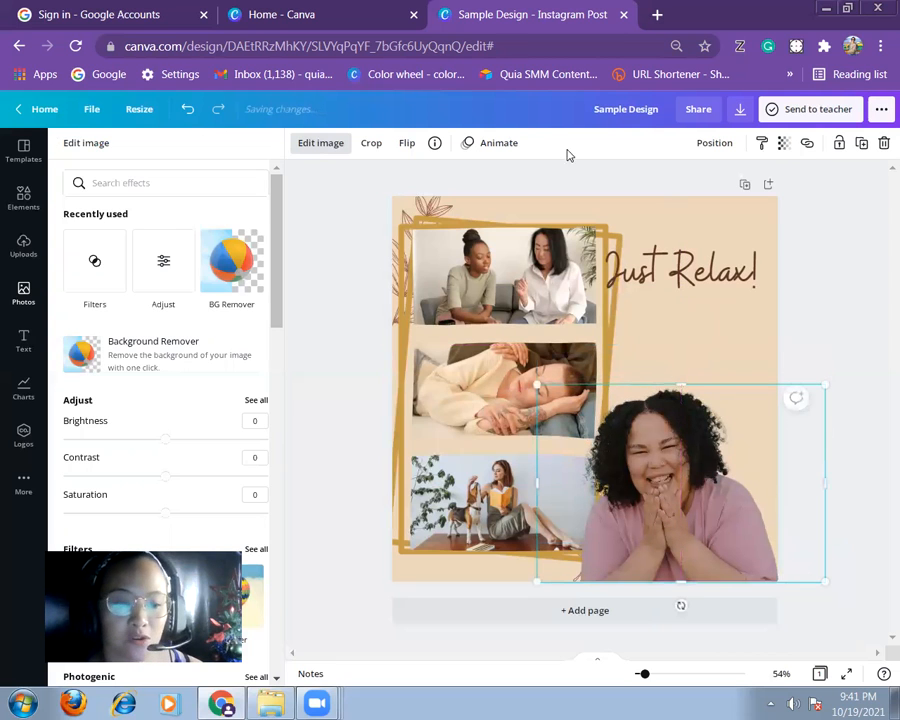
pyautogui.click(707, 328)
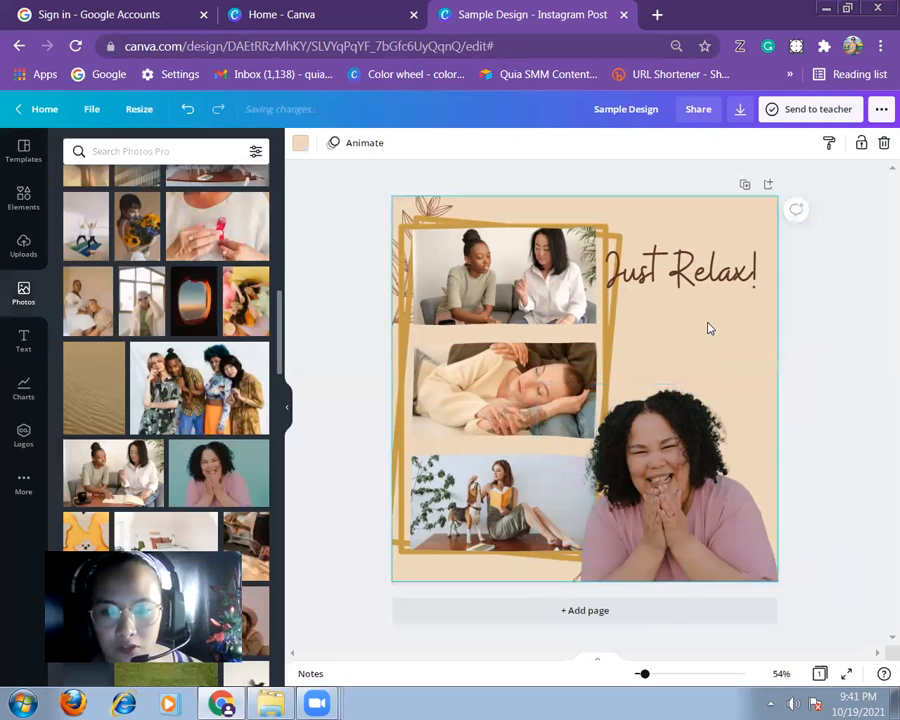
pyautogui.click(822, 327)
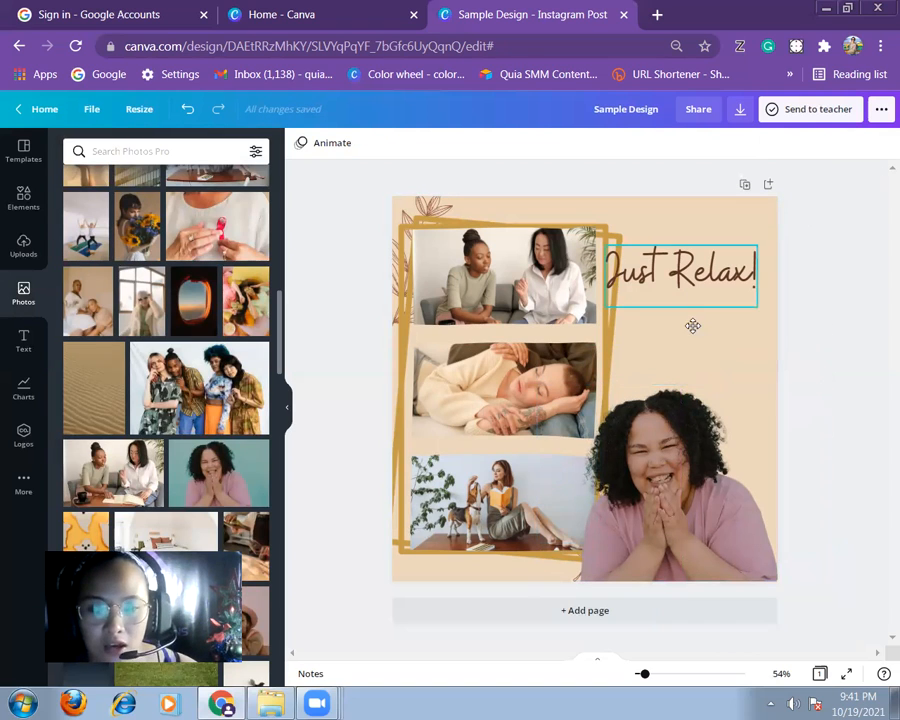
# - Move the "Just Relax!" text down to just above the woman's cutout and enlarge it to size 125
pyautogui.moveTo(697, 287); pyautogui.dragTo(697, 342)
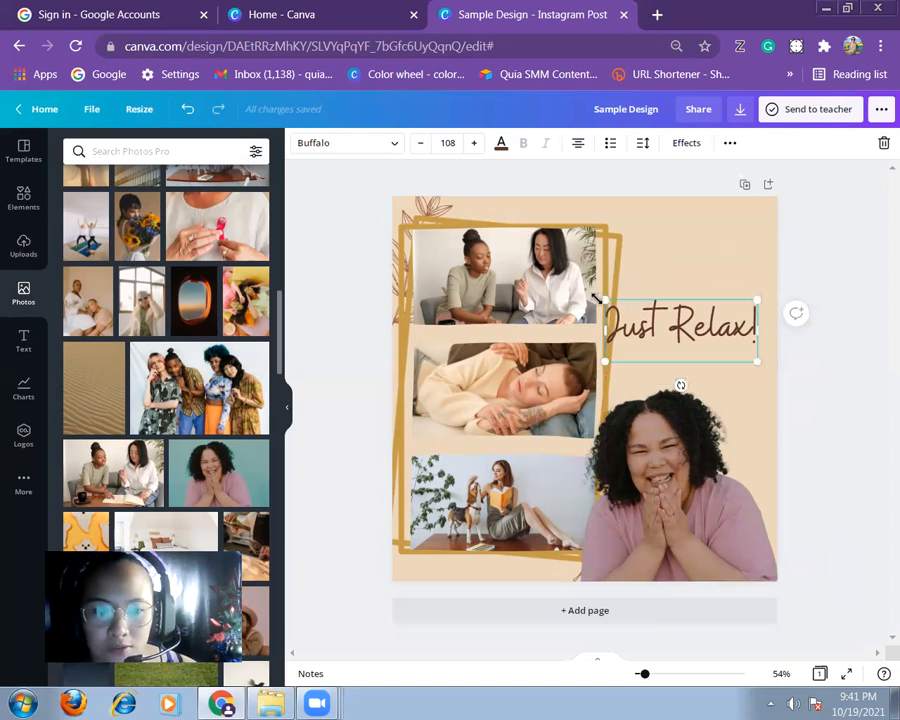
pyautogui.moveTo(603, 300); pyautogui.dragTo(582, 291)
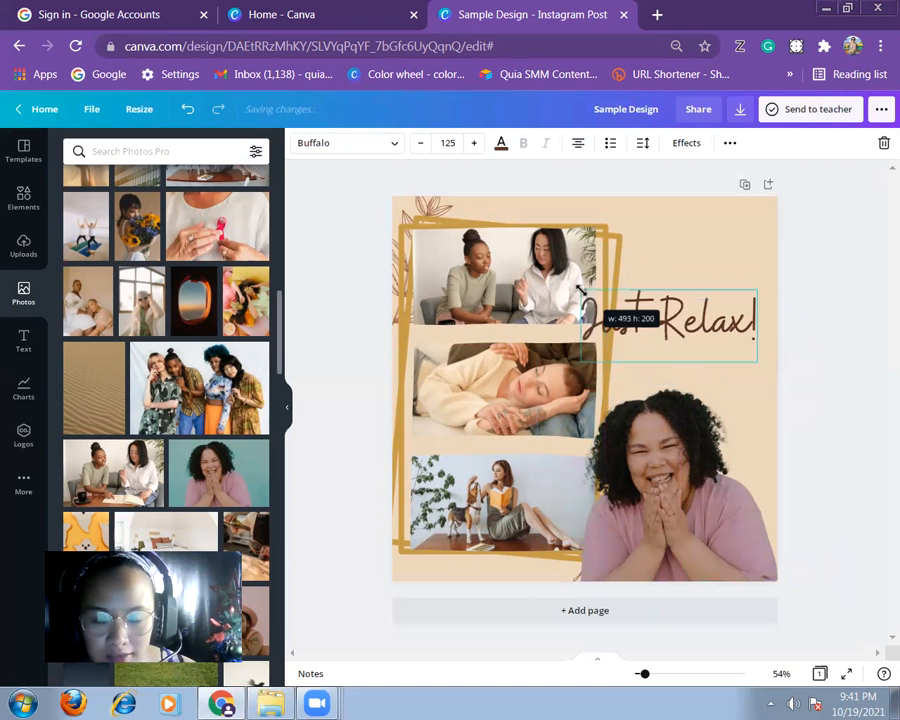
pyautogui.click(722, 242)
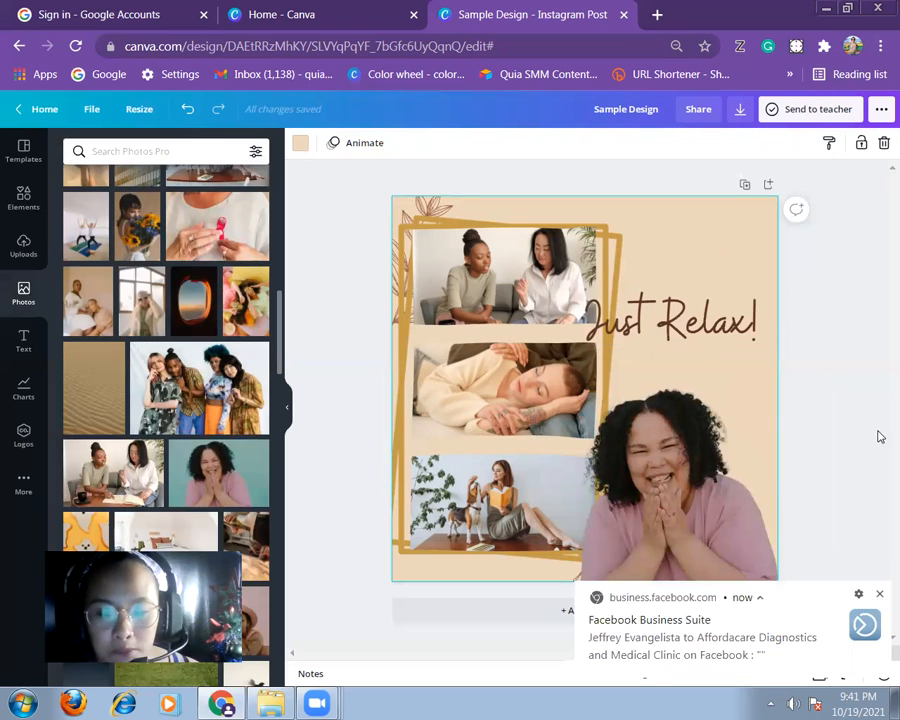
pyautogui.click(879, 596)
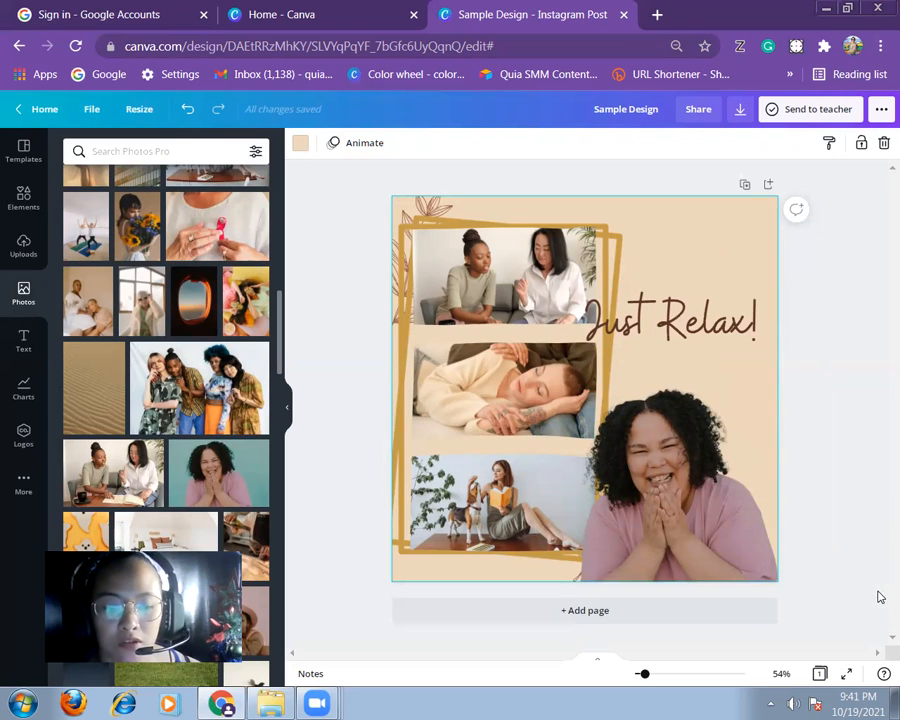